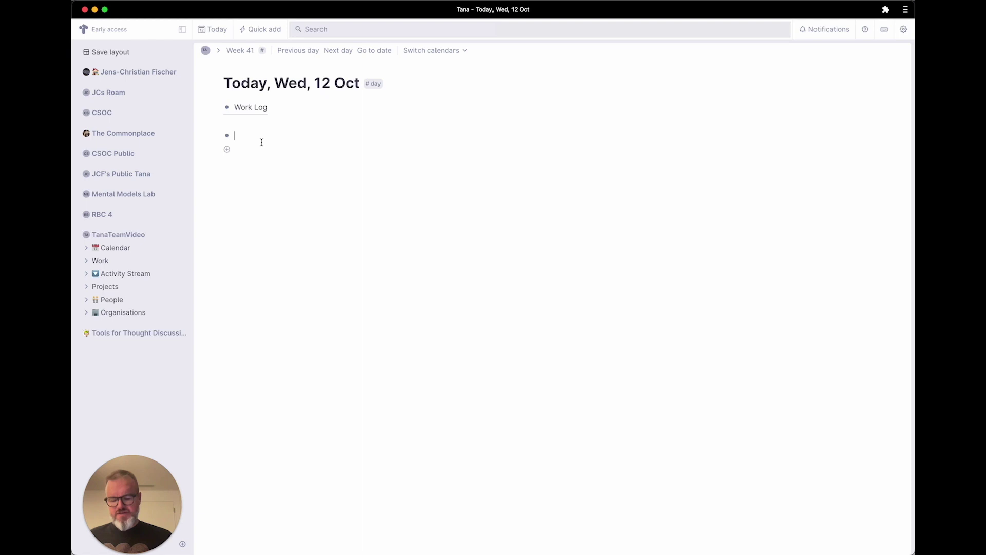
# Create a 'Work meeting' node tagged with a new #meeting supertag and open its configuration.
pyautogui.write('Work meeti')
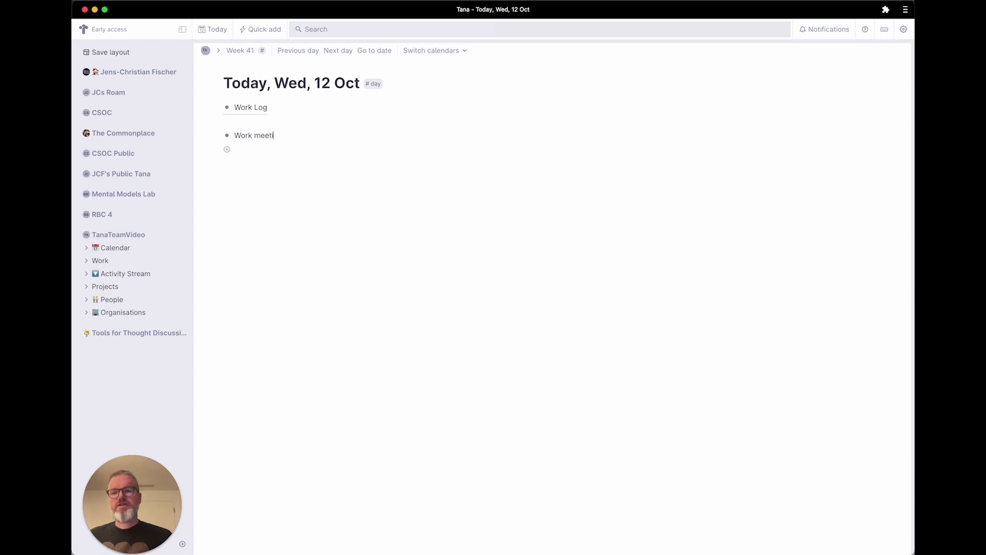
pyautogui.write('ng #')
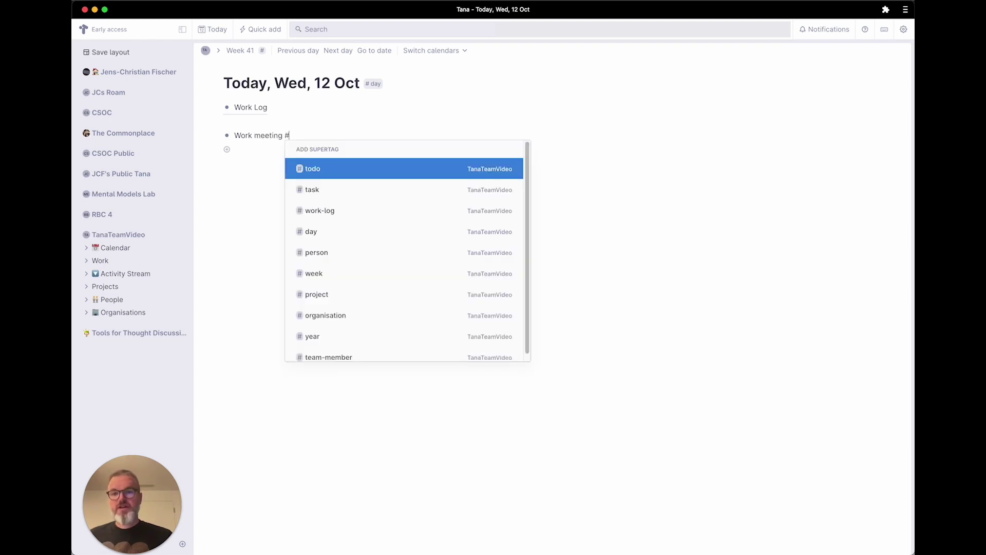
pyautogui.write('meeting')
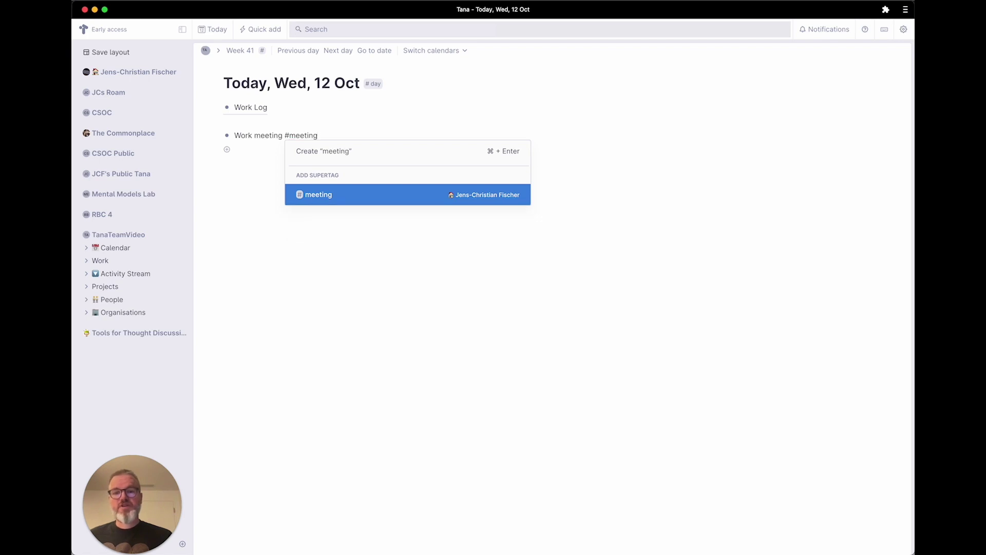
pyautogui.press('Return')
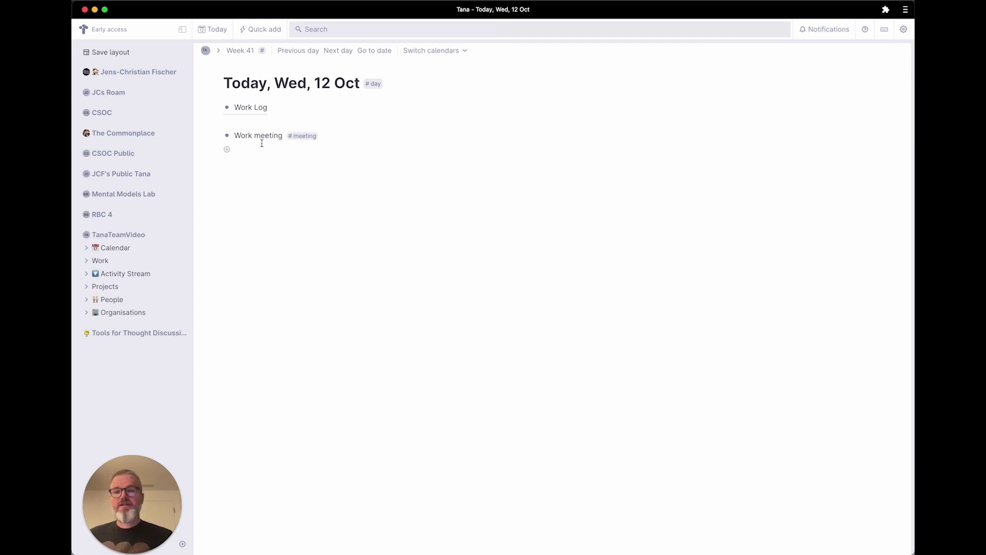
pyautogui.click(308, 136)
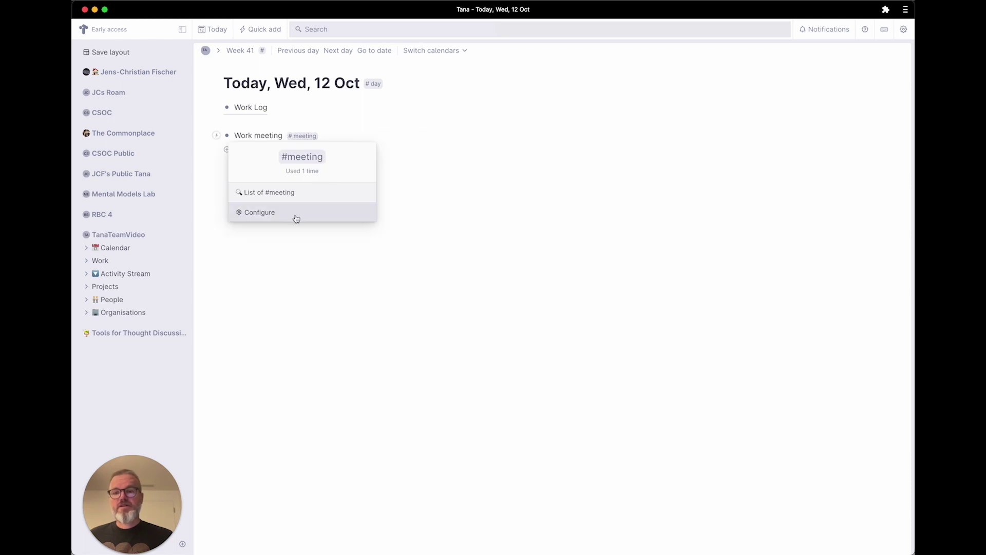
pyautogui.click(297, 219)
# Add the existing Date field to the #meeting default content.
pyautogui.click(583, 190)
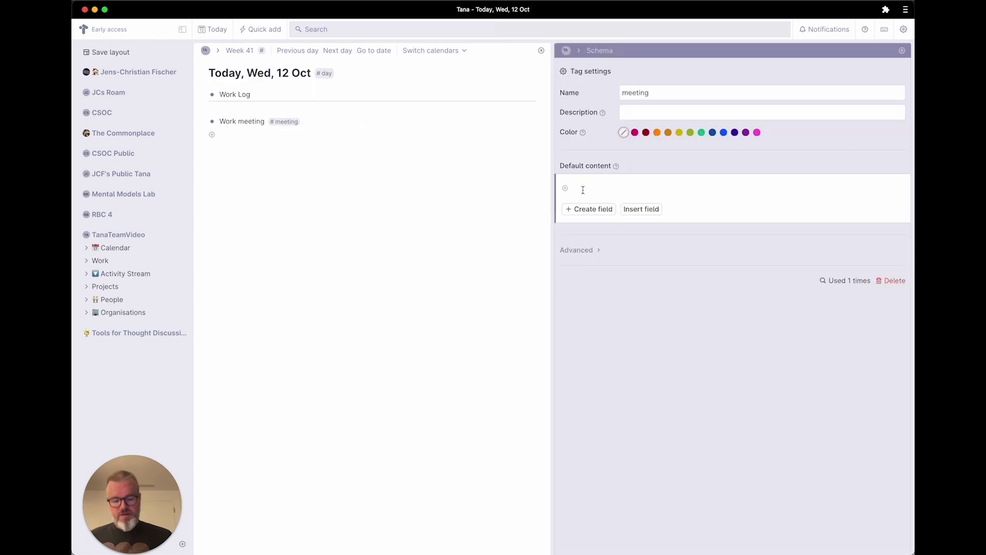
pyautogui.write('>Date')
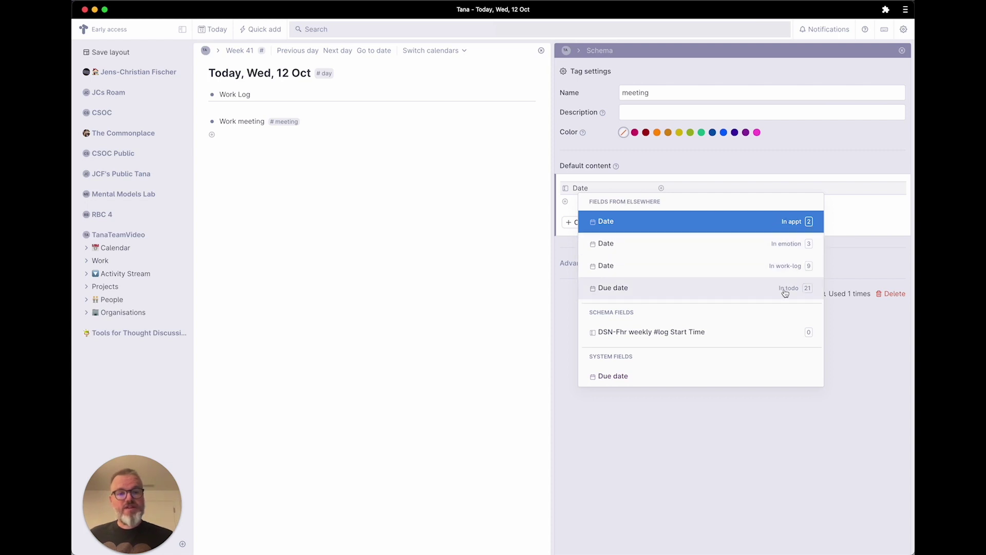
pyautogui.click(610, 268)
# Add a Participants field of type Instance with #person as its source supertag.
pyautogui.click(602, 201)
pyautogui.write('>Particia')
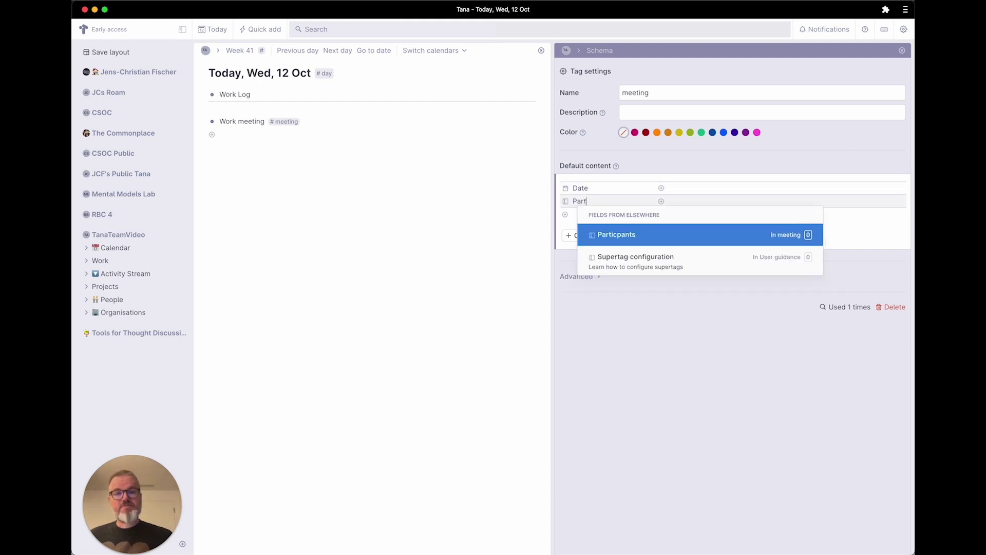
pyautogui.write('pants')
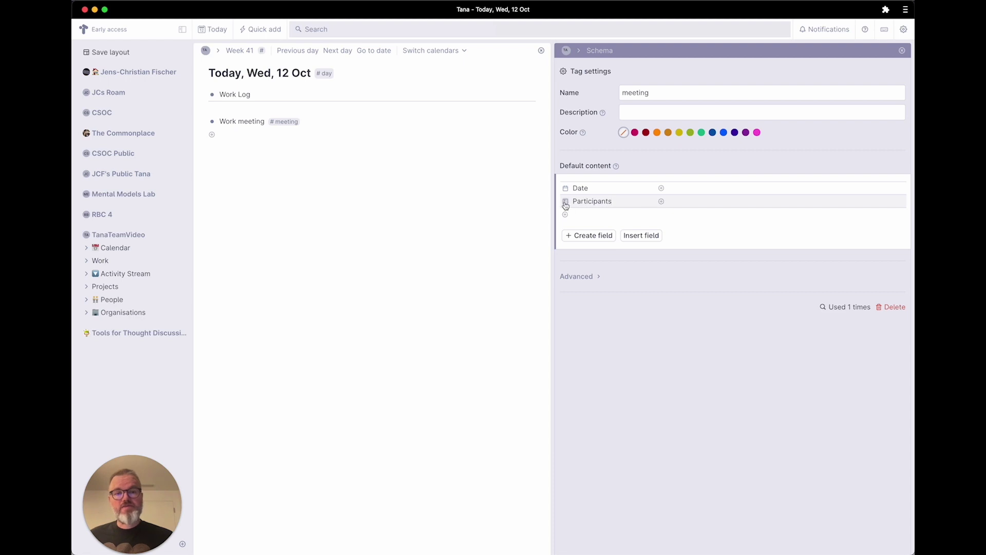
pyautogui.click(565, 201)
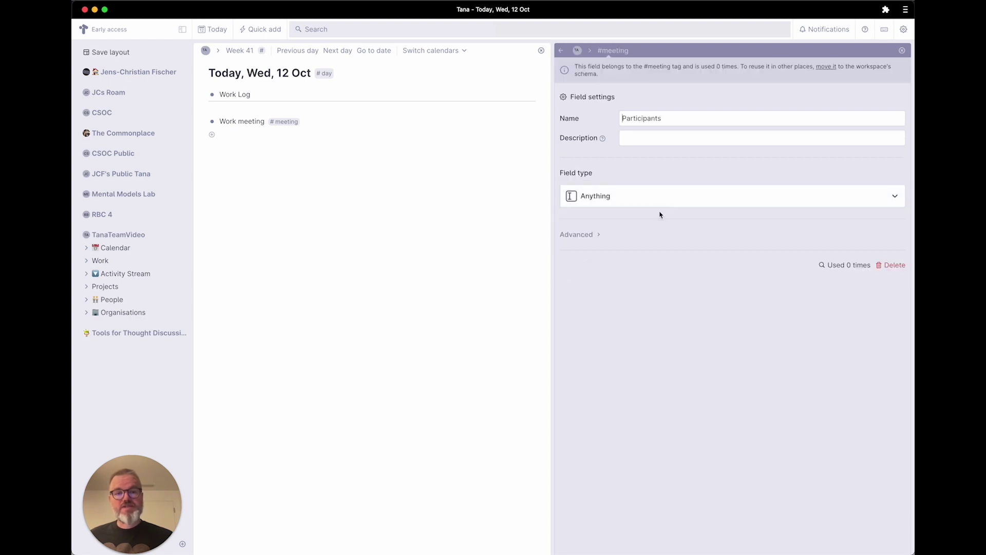
pyautogui.click(663, 197)
pyautogui.click(611, 239)
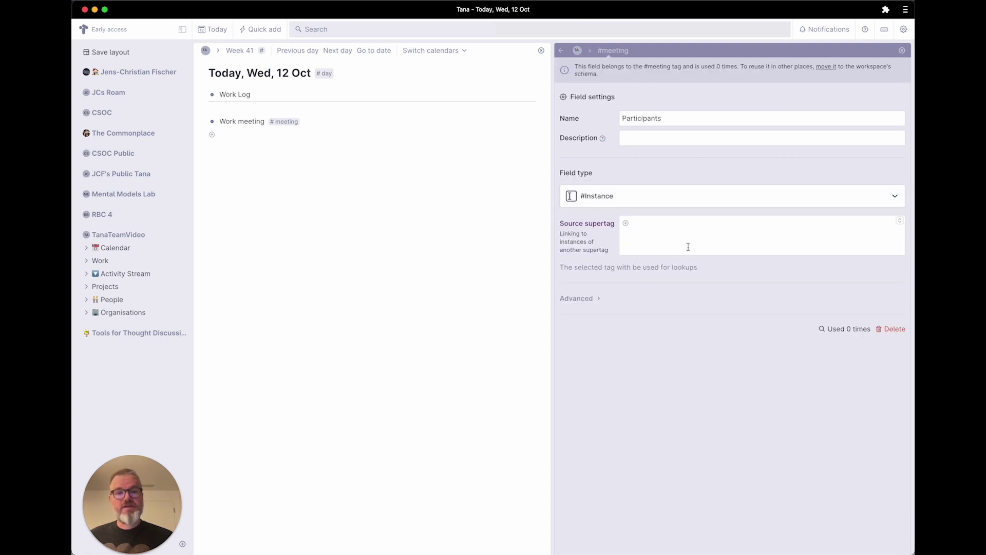
pyautogui.click(898, 226)
pyautogui.write('perso')
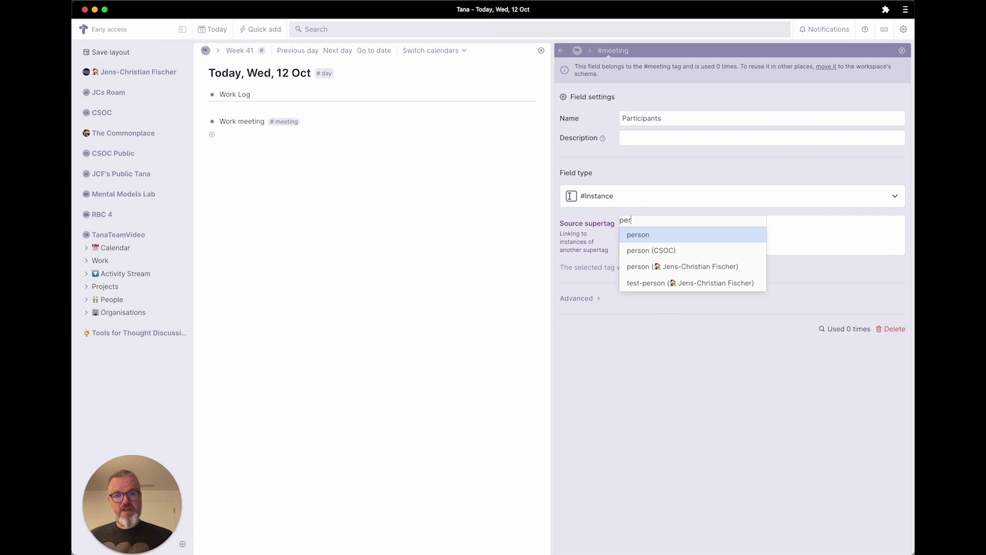
pyautogui.click(659, 240)
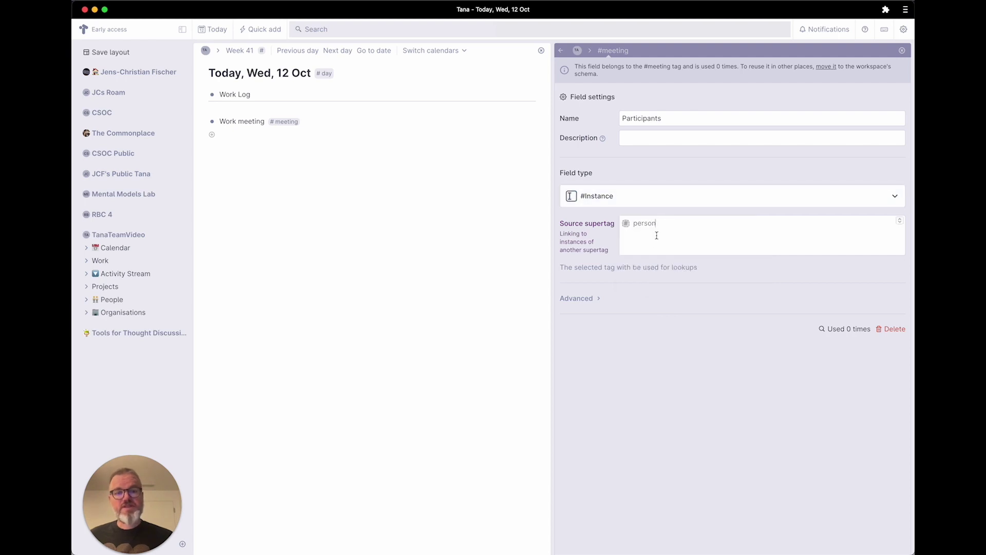
# Add an Action Items field below Participants in the #meeting default content.
pyautogui.click(563, 51)
pyautogui.click(576, 215)
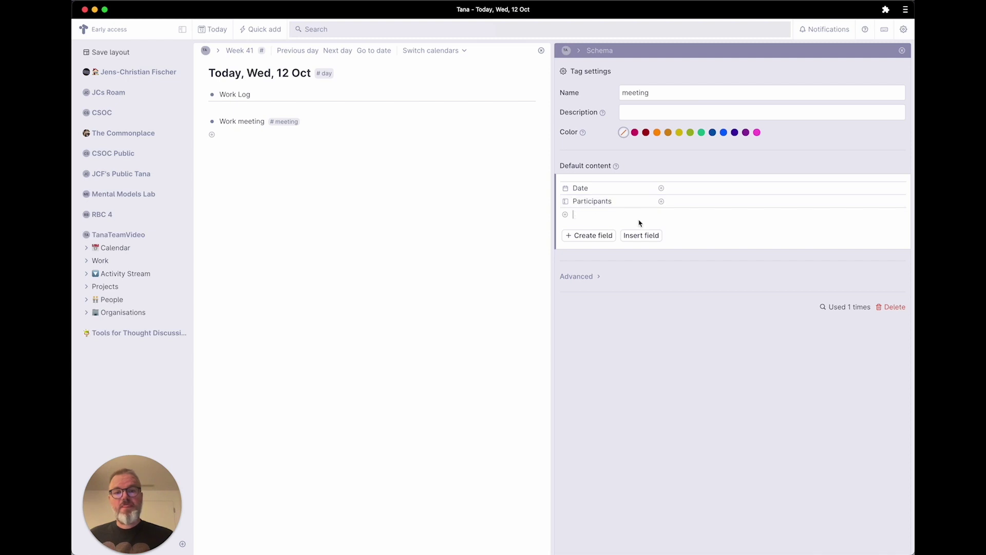
pyautogui.press('>')
pyautogui.write('Action Items')
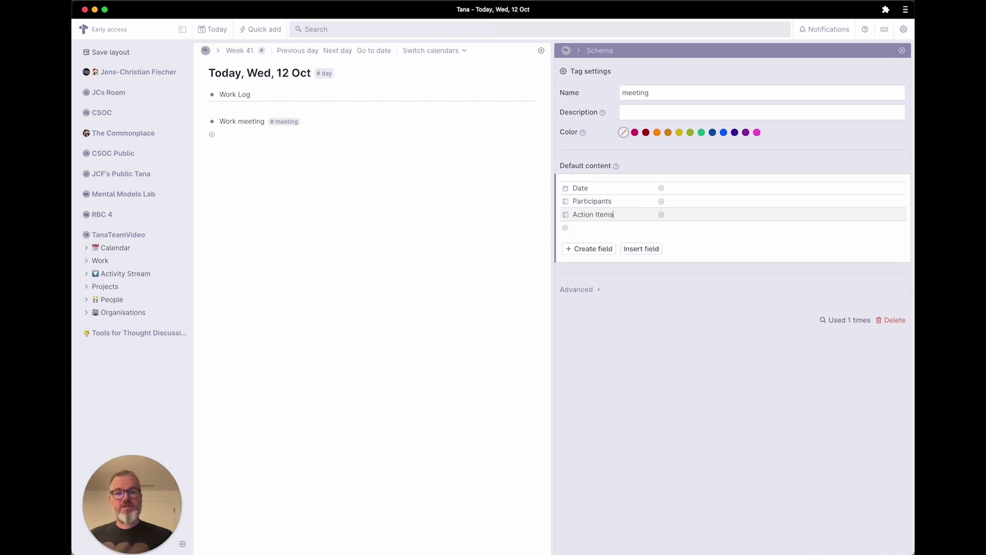
pyautogui.click(566, 52)
pyautogui.click(620, 66)
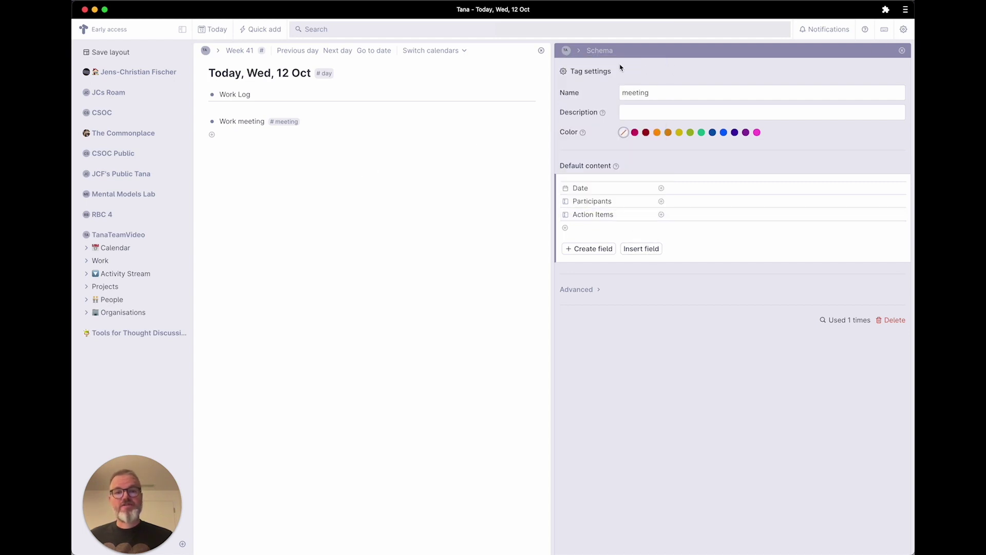
# Set the Work meeting's Date field to today, Wed 12 Oct.
pyautogui.click(902, 50)
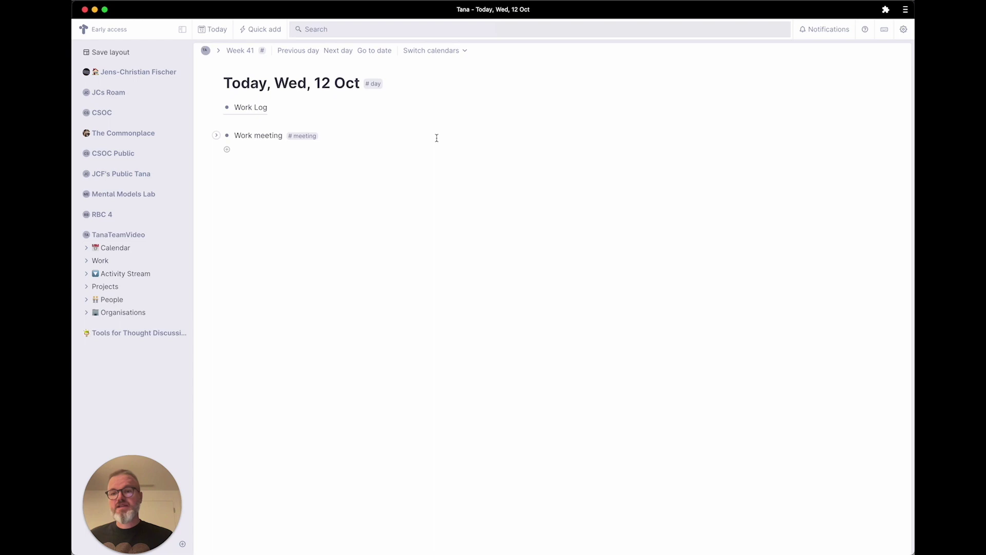
pyautogui.click(217, 135)
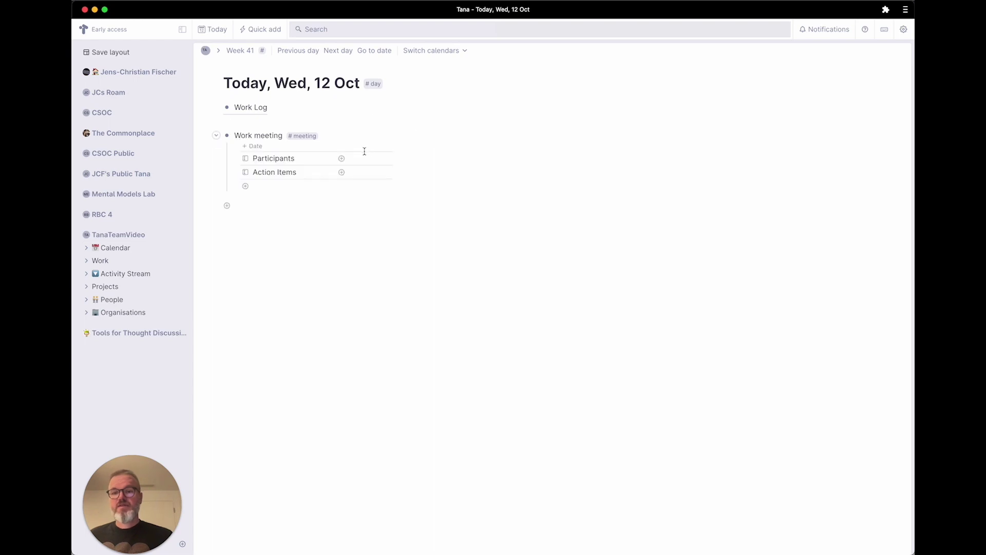
pyautogui.click(257, 147)
pyautogui.write('tod')
pyautogui.press('Return')
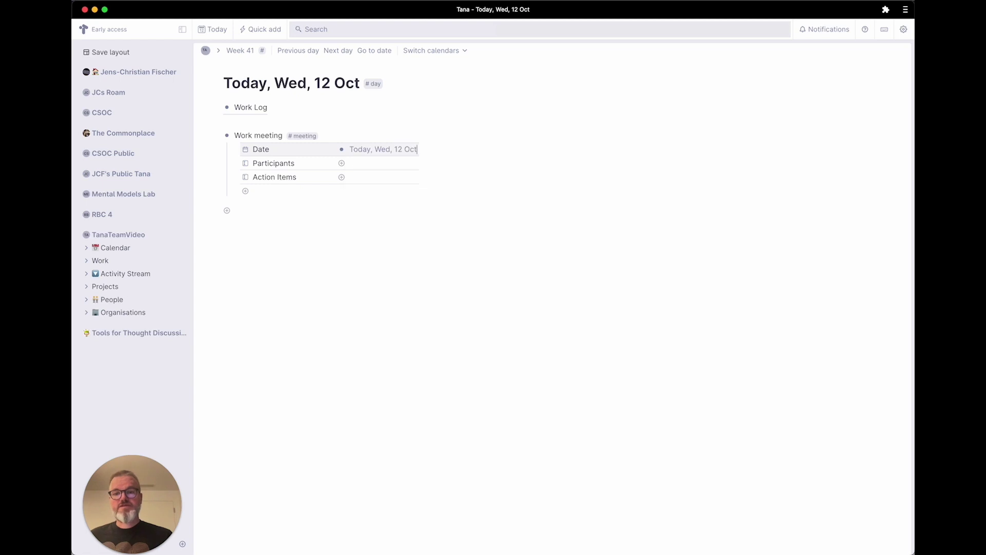
# List two team members as the meeting's Participants.
pyautogui.click(370, 163)
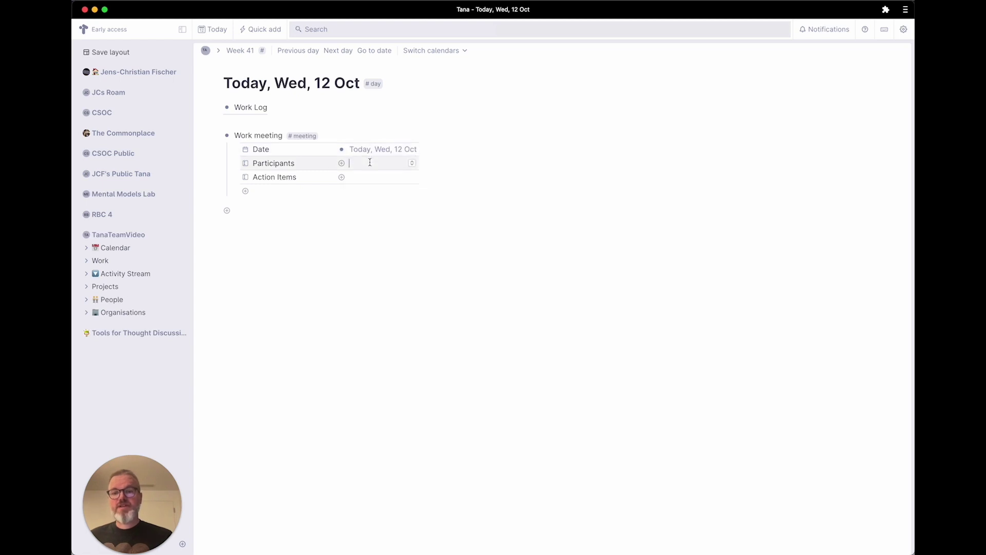
pyautogui.write('Jens')
pyautogui.press('Return')
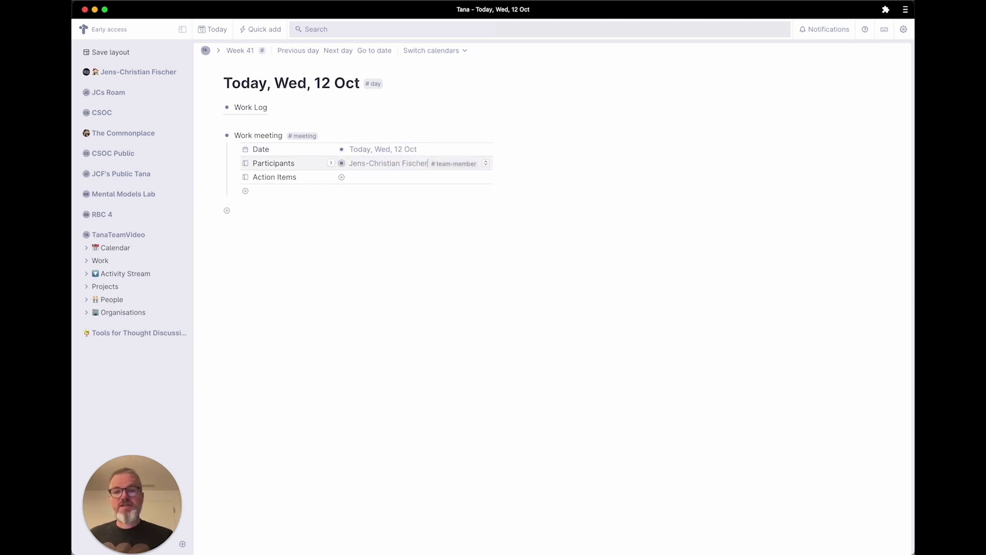
pyautogui.press('Return')
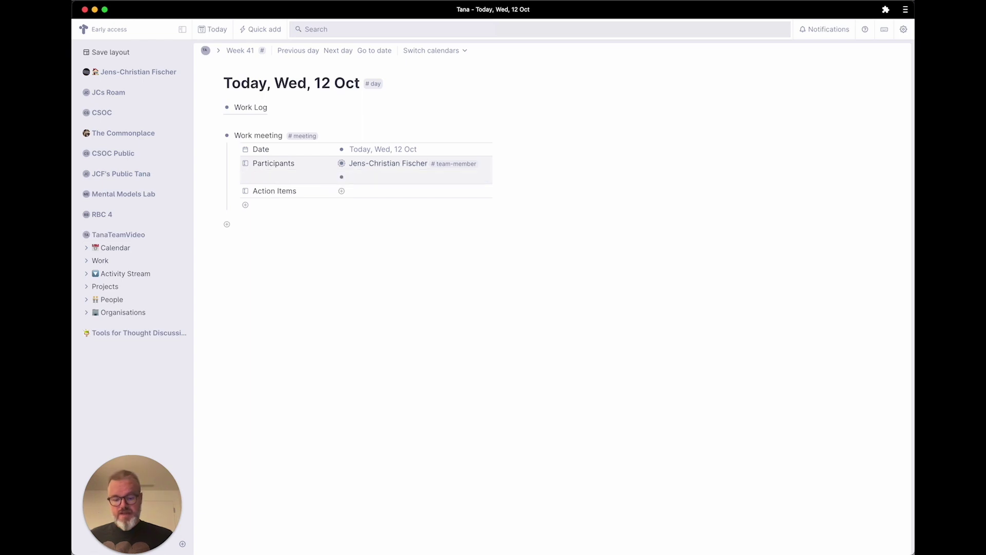
pyautogui.write('Stia')
pyautogui.press('Return')
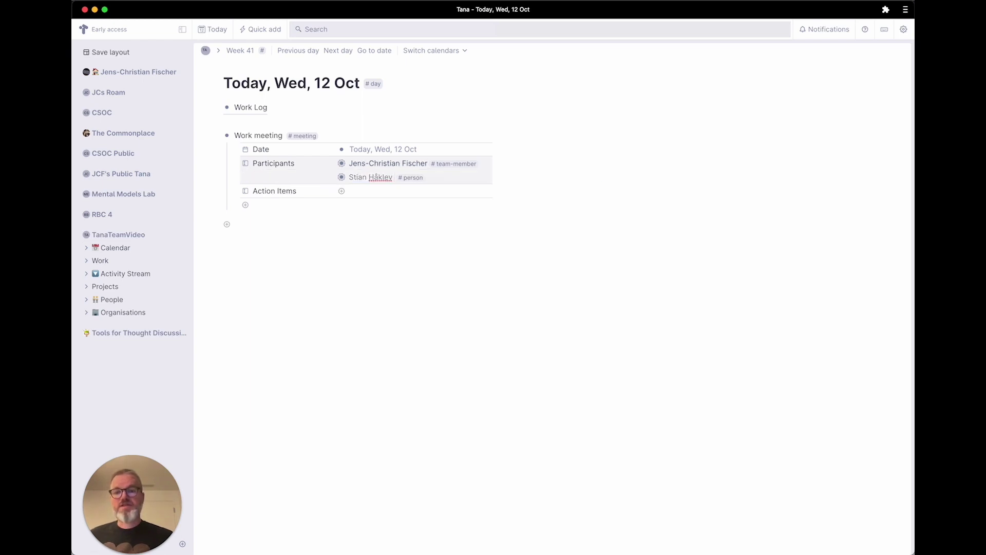
pyautogui.click(379, 195)
# Add 'Come up with team structures' tagged #todo as the first Action Item.
pyautogui.click(342, 190)
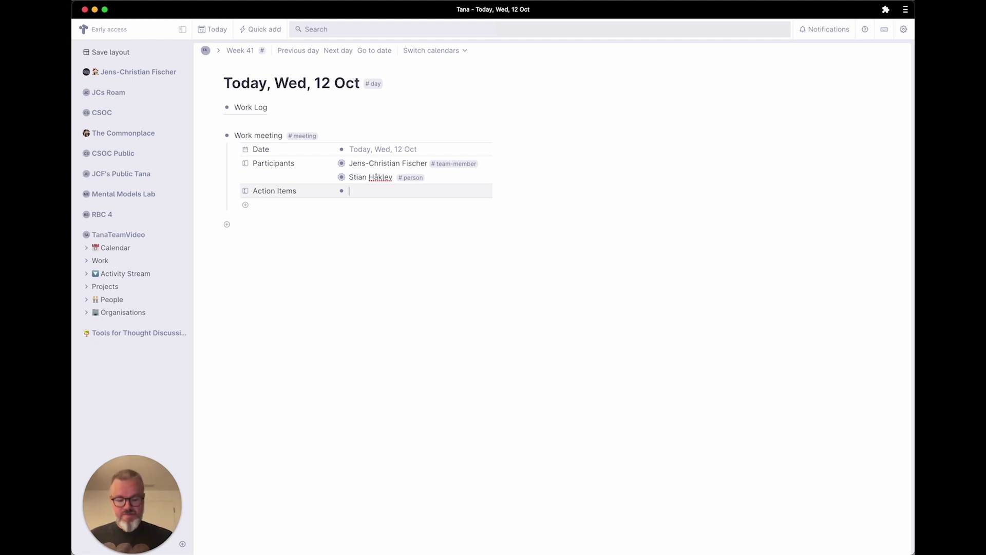
pyautogui.write('Co')
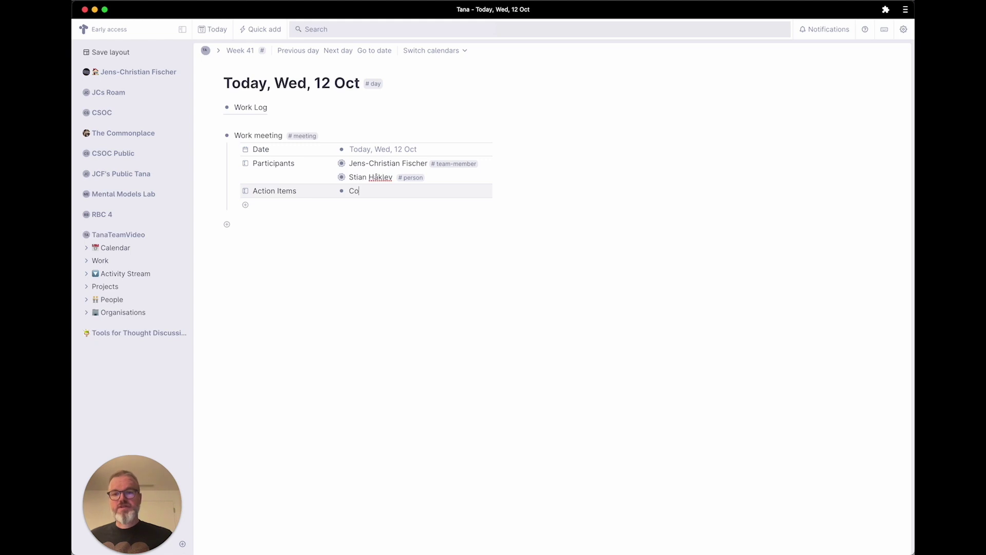
pyautogui.write('me up with te')
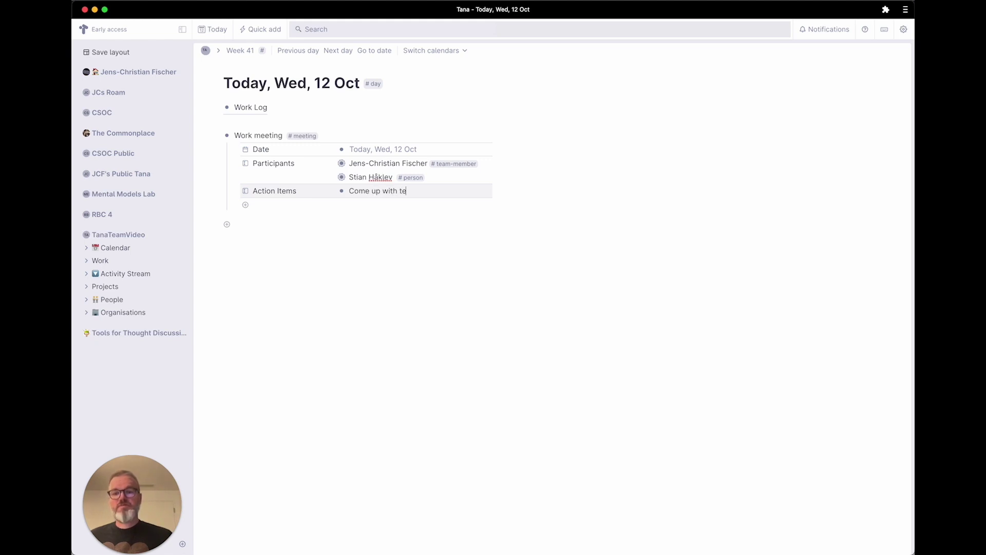
pyautogui.write('am structures #todo')
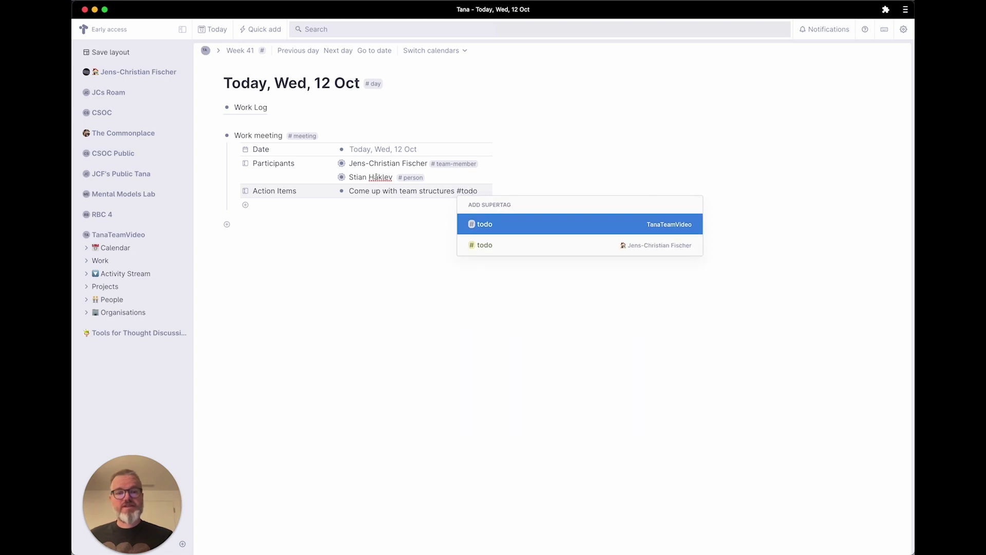
pyautogui.press('Return')
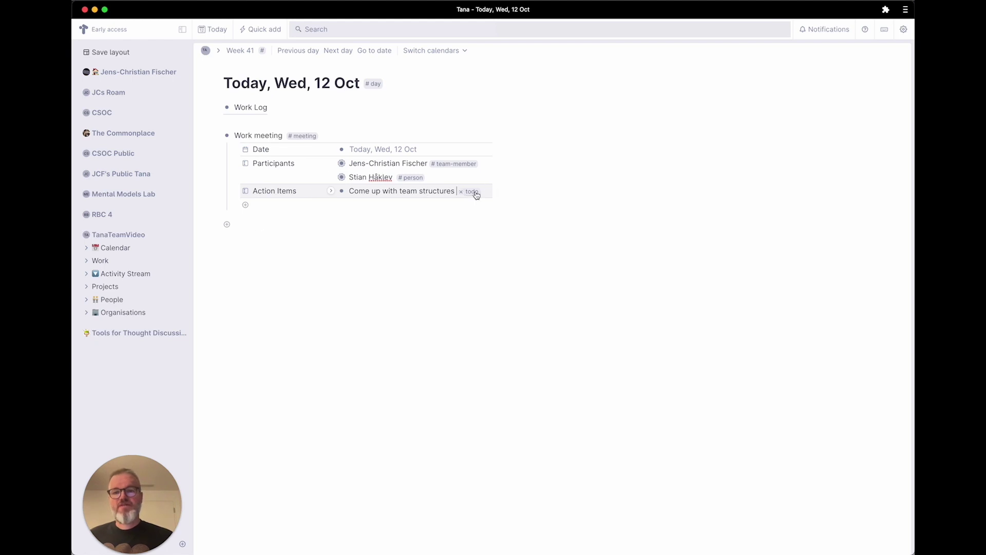
pyautogui.click(309, 137)
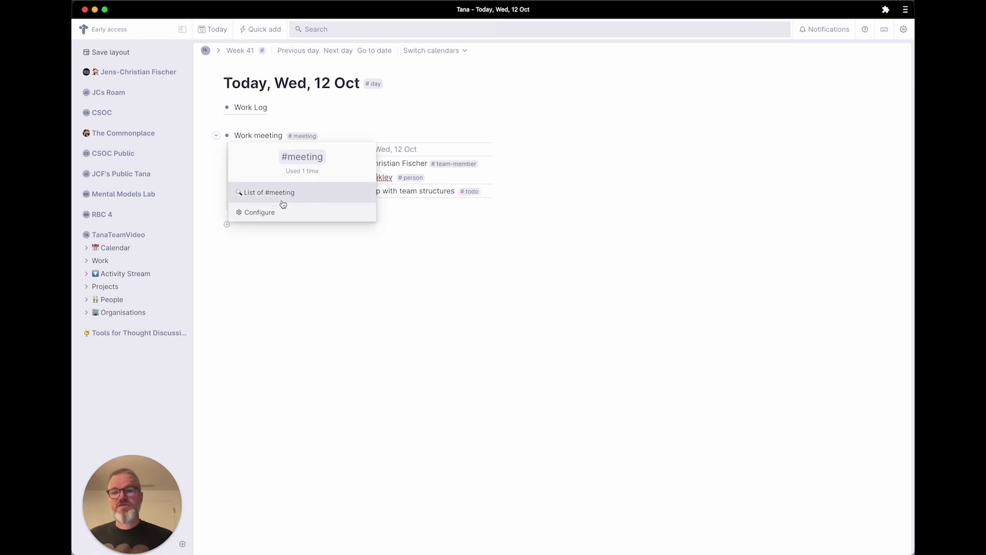
# Make the #meeting Action Items field an Instance field with todo as source supertag.
pyautogui.click(272, 213)
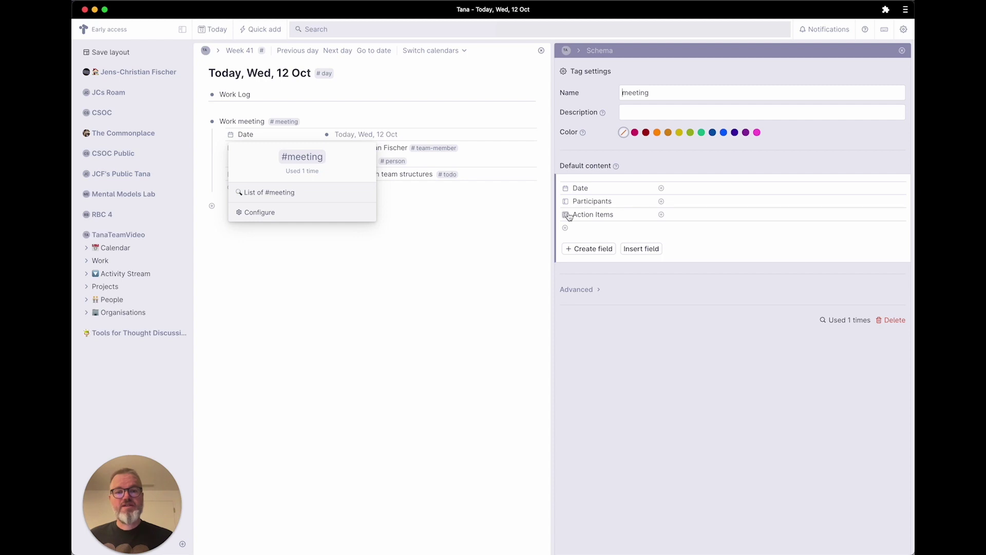
pyautogui.click(565, 214)
pyautogui.click(810, 204)
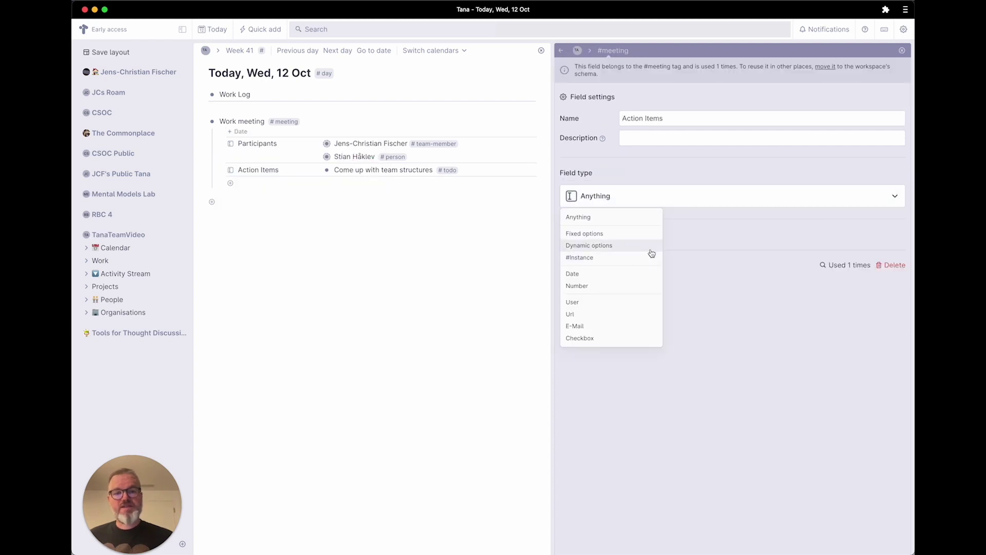
pyautogui.click(617, 258)
pyautogui.click(898, 224)
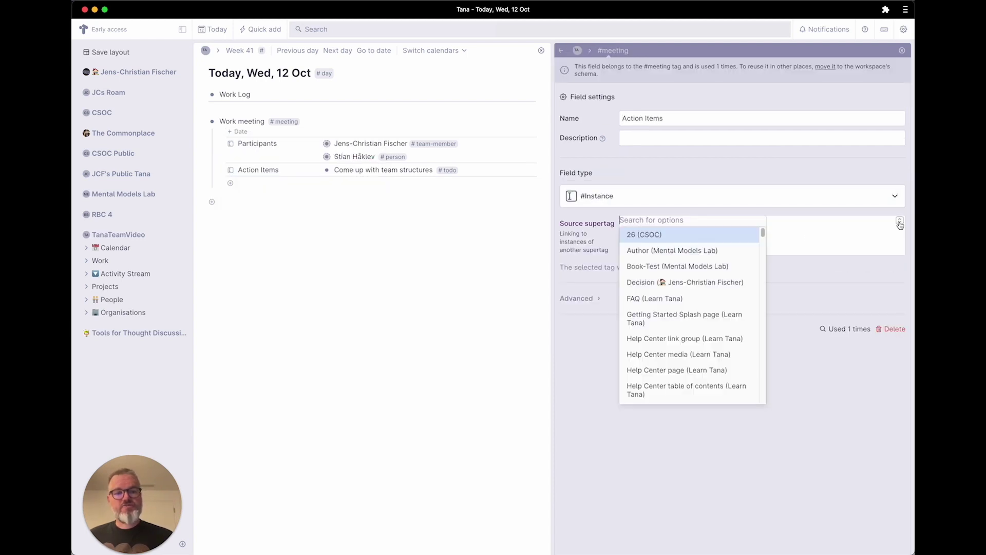
pyautogui.write('todo')
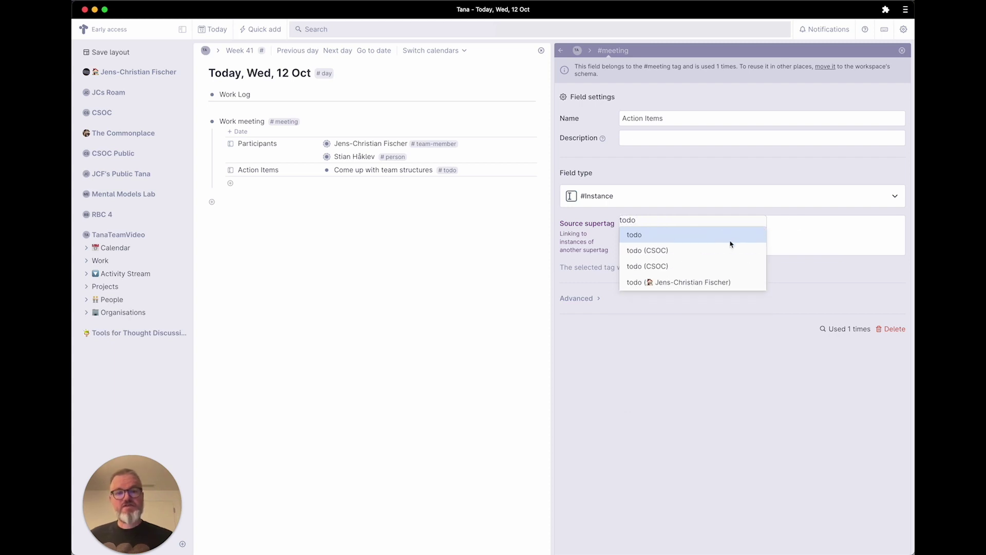
pyautogui.click(666, 238)
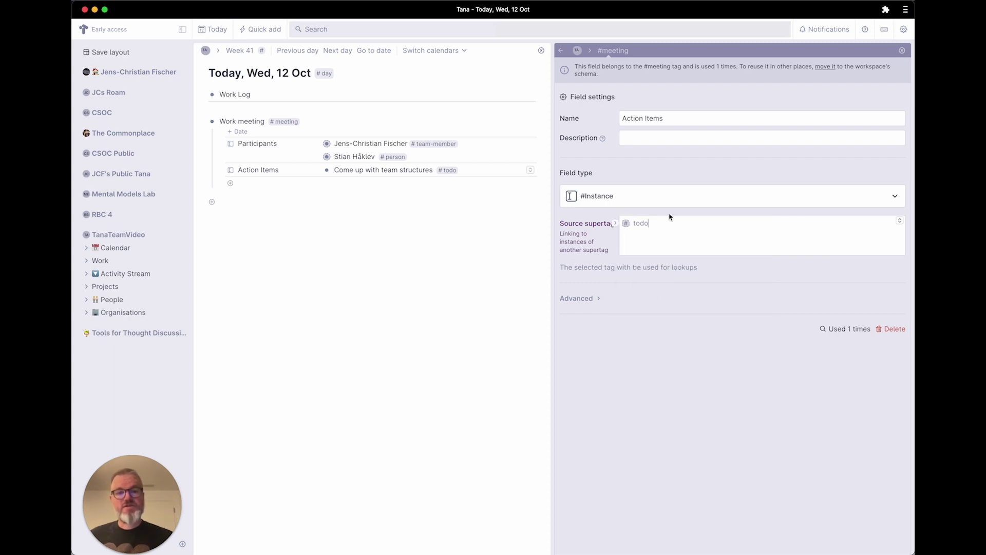
pyautogui.click(561, 50)
# Add 'Drink more coffee' tagged #todo below the first action item.
pyautogui.click(902, 50)
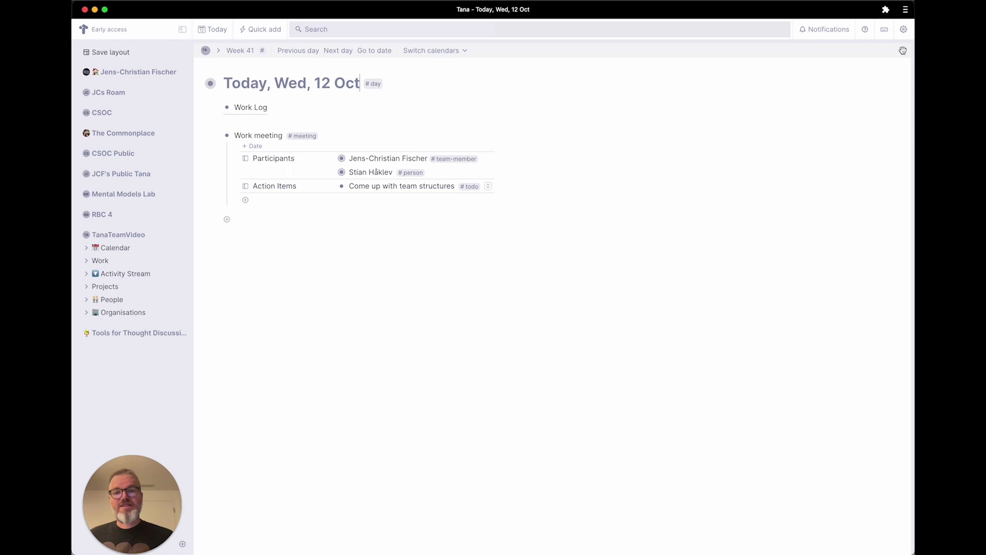
pyautogui.click(460, 199)
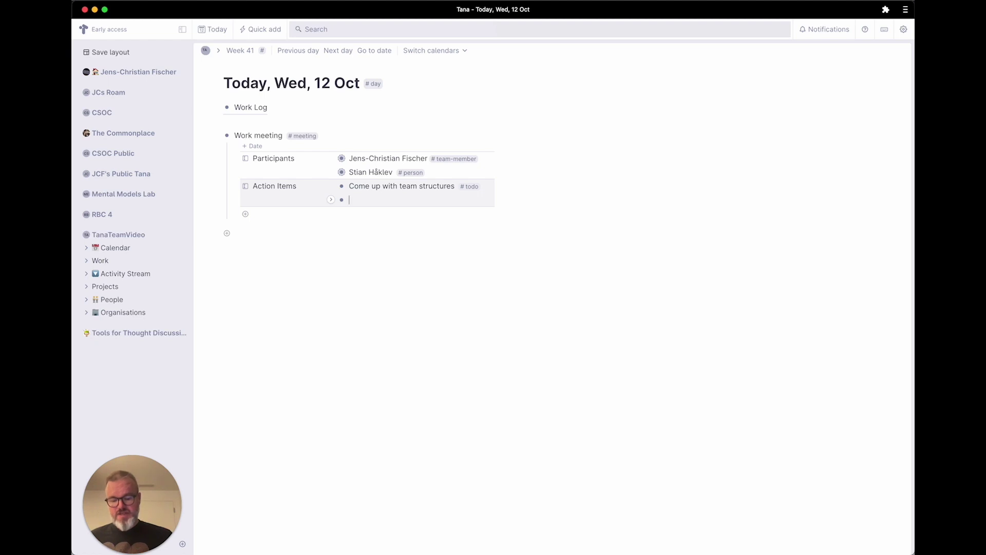
pyautogui.write('Dri')
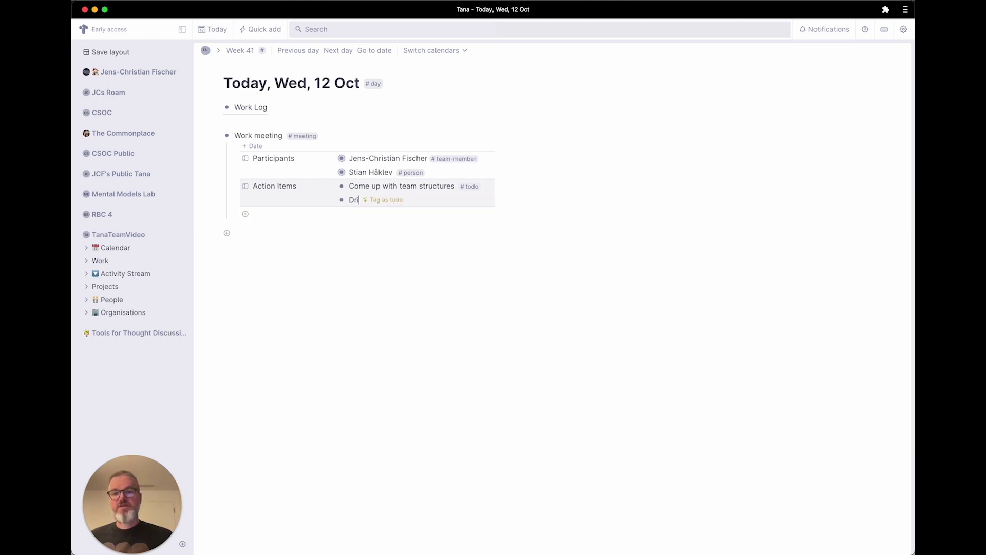
pyautogui.write('nk more coffee')
pyautogui.click(445, 200)
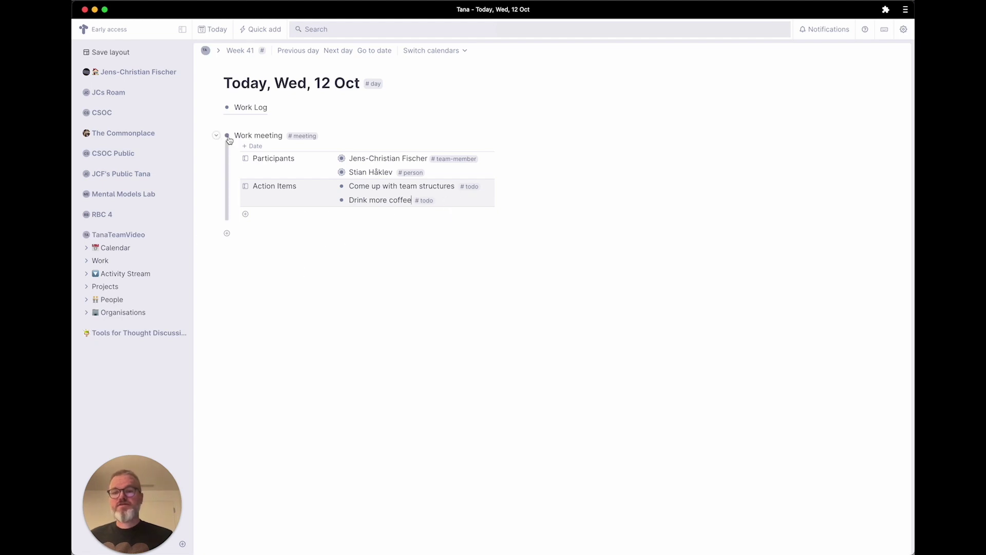
pyautogui.click(278, 135)
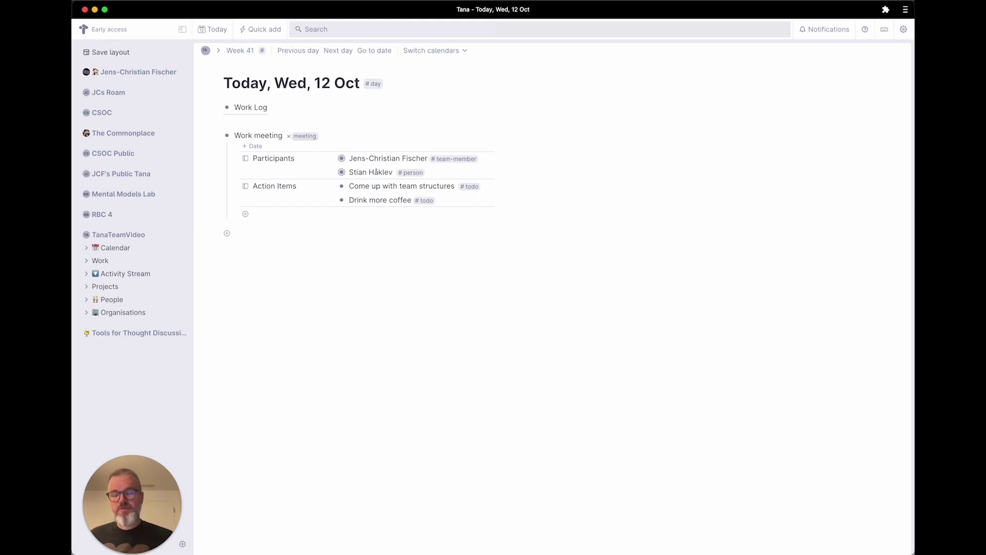
pyautogui.write('- 202')
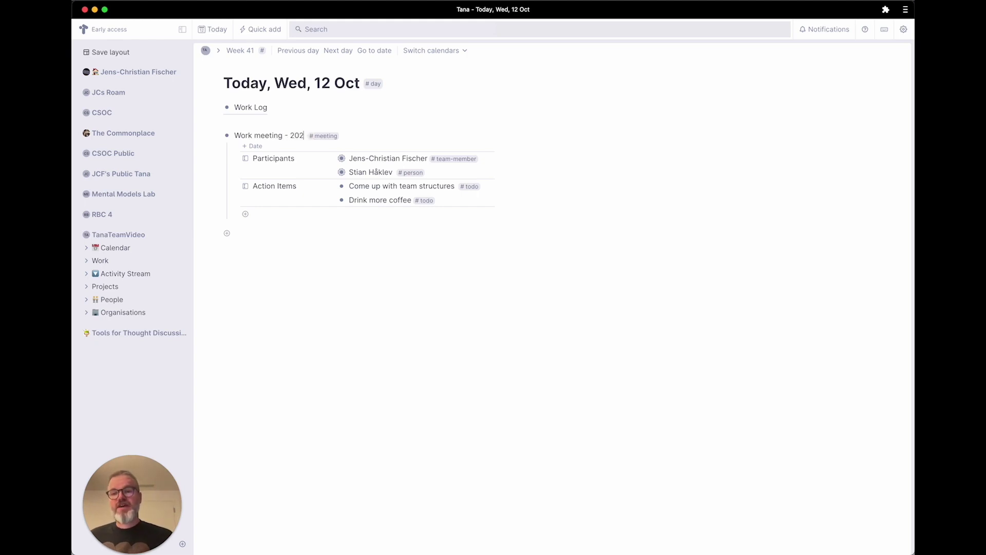
pyautogui.write('2-')
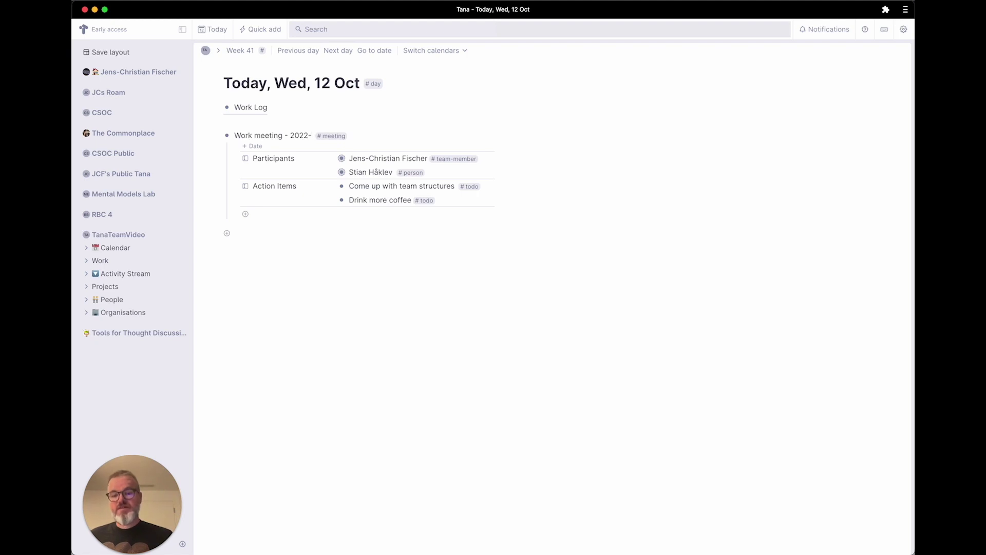
pyautogui.write('10-13')
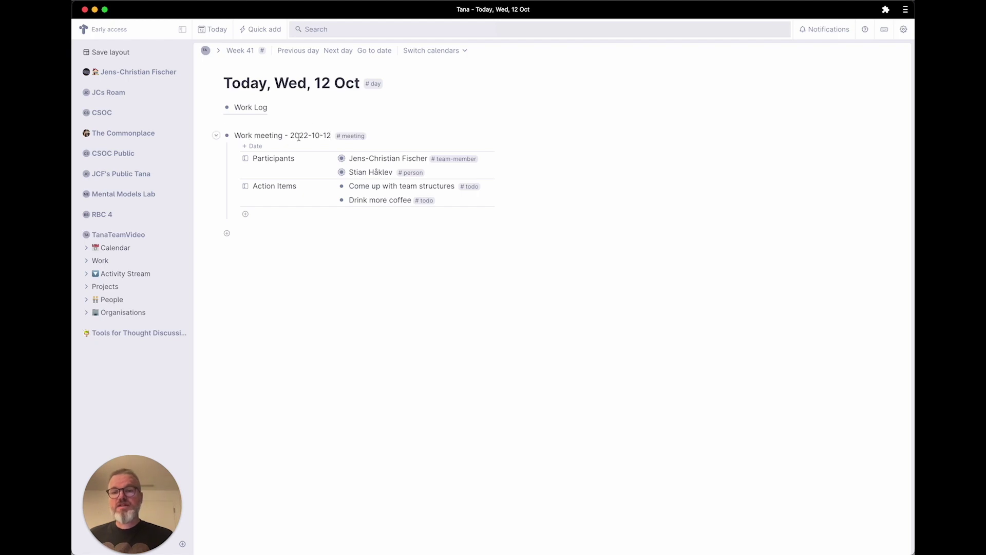
pyautogui.moveTo(285, 135); pyautogui.dragTo(327, 134)
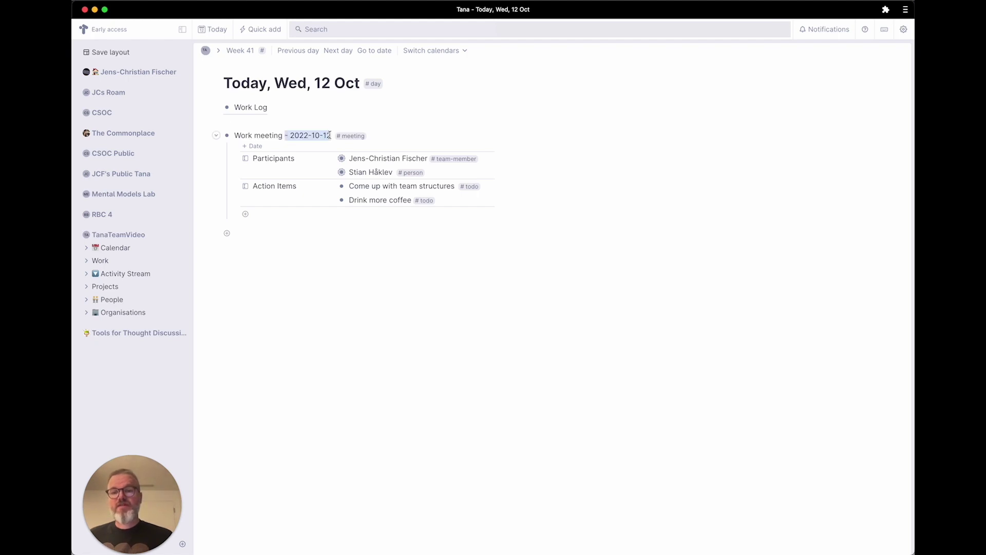
pyautogui.press('BackSpace')
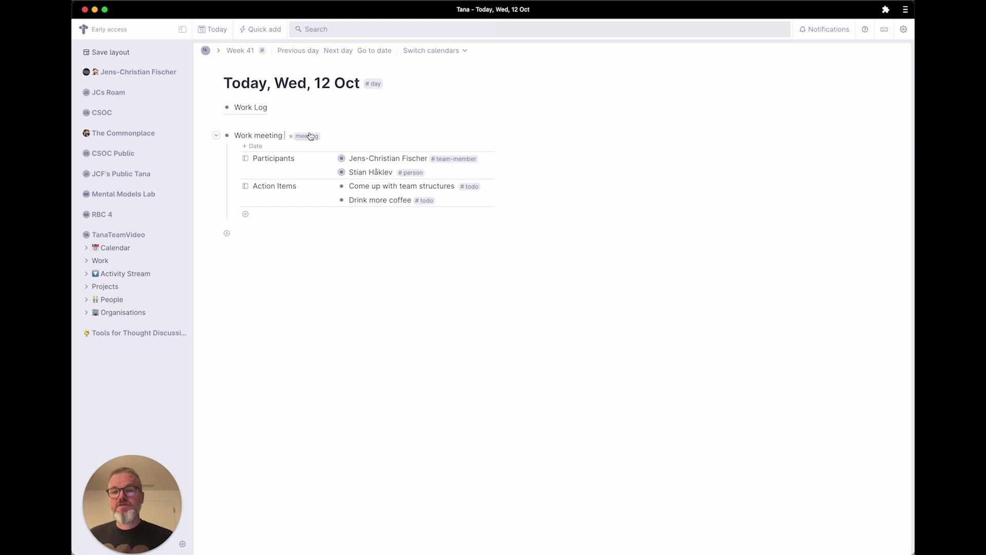
pyautogui.click(306, 135)
# Enable 'Build title from fields' on #meeting with the template '${name} - ${Date}'.
pyautogui.click(263, 212)
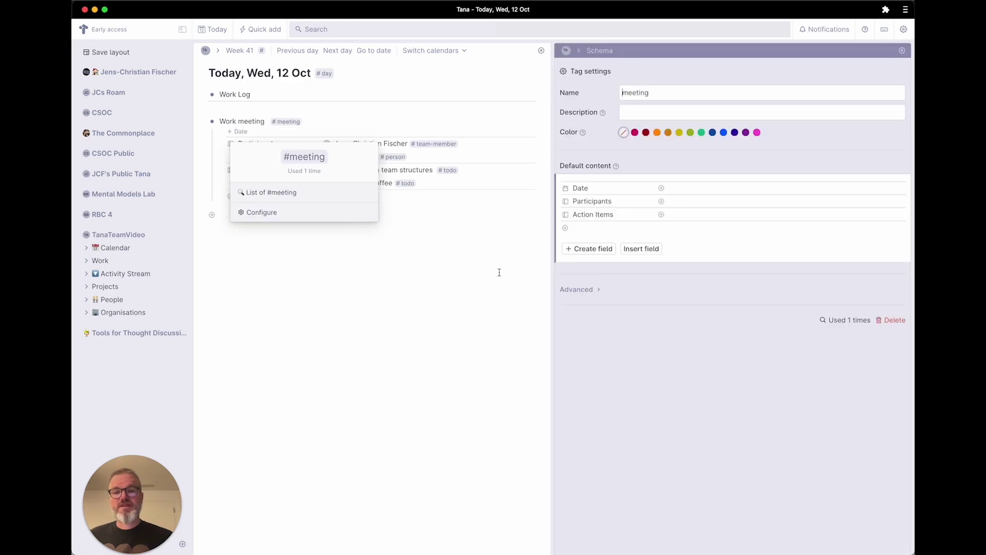
pyautogui.click(574, 290)
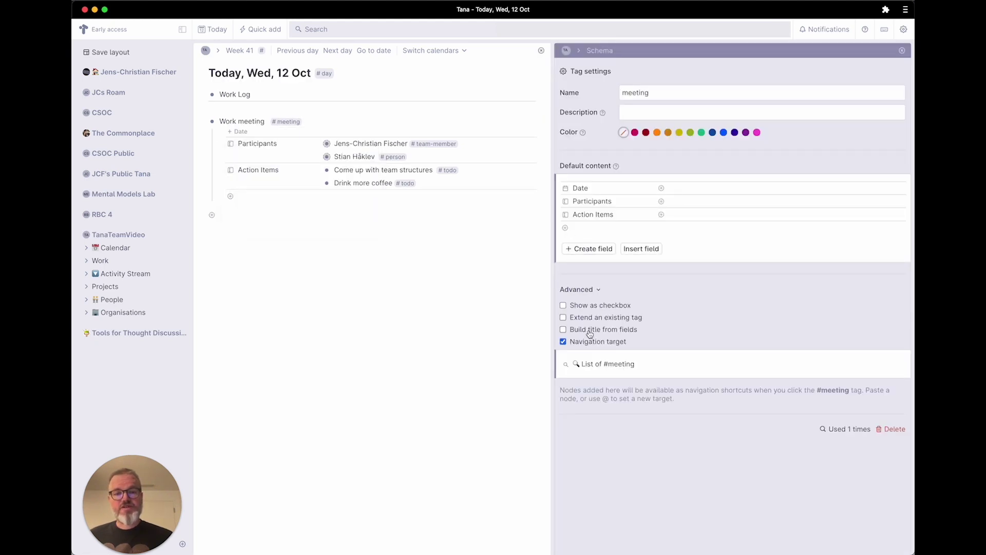
pyautogui.click(590, 330)
pyautogui.click(595, 342)
pyautogui.write('${name')
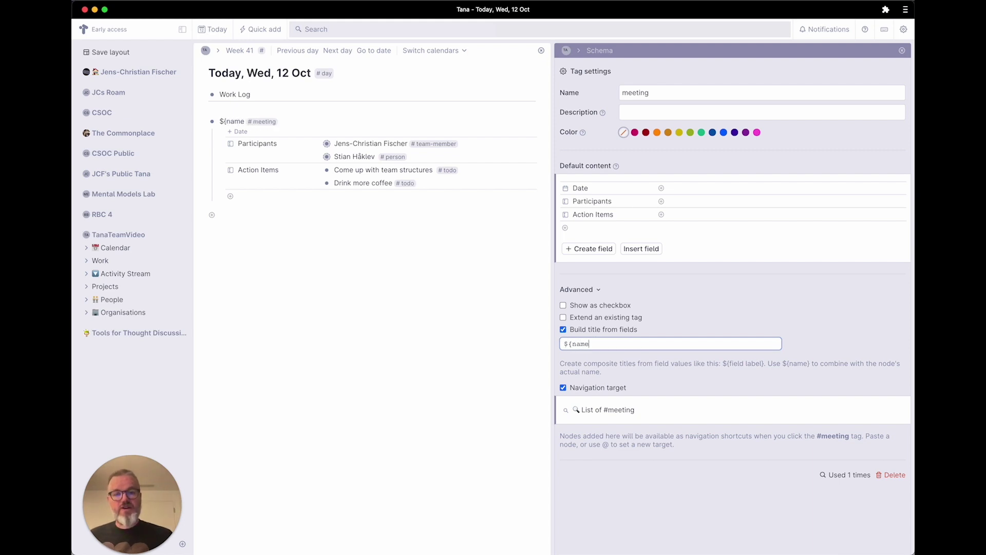
pyautogui.write('}')
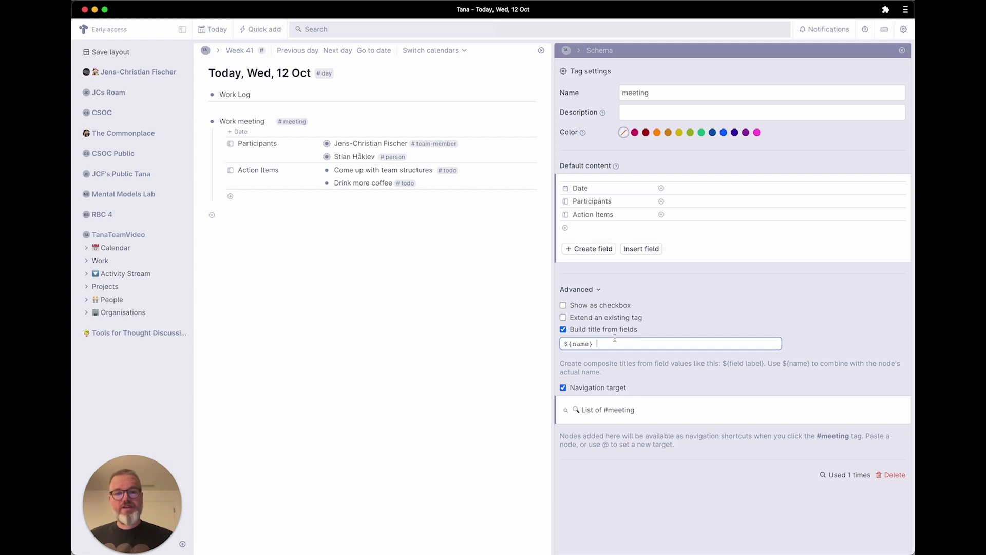
pyautogui.write(' - #')
pyautogui.press('BackSpace')
pyautogui.write('${Date}')
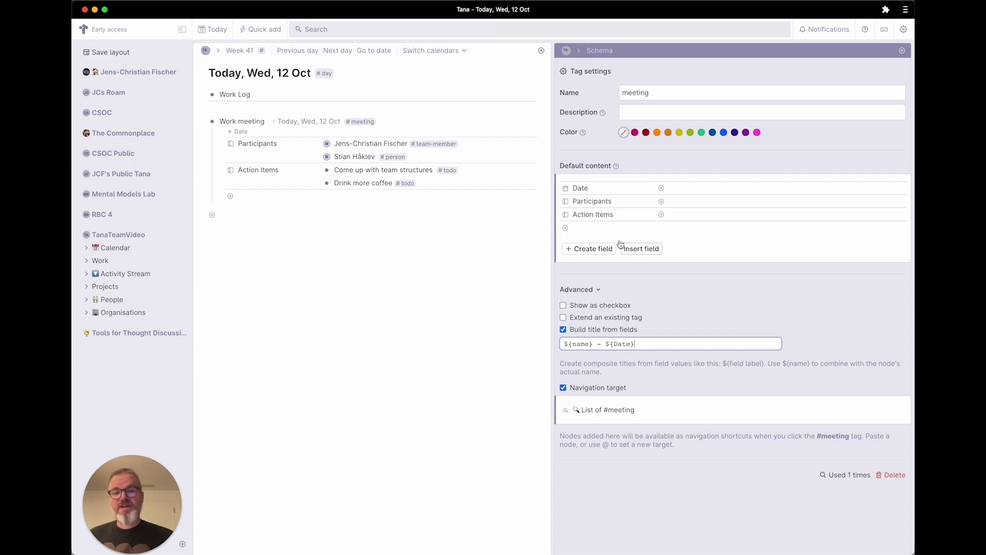
# Expand 'Record TFT 05 Video' and add its Who field with the team member.
pyautogui.click(903, 52)
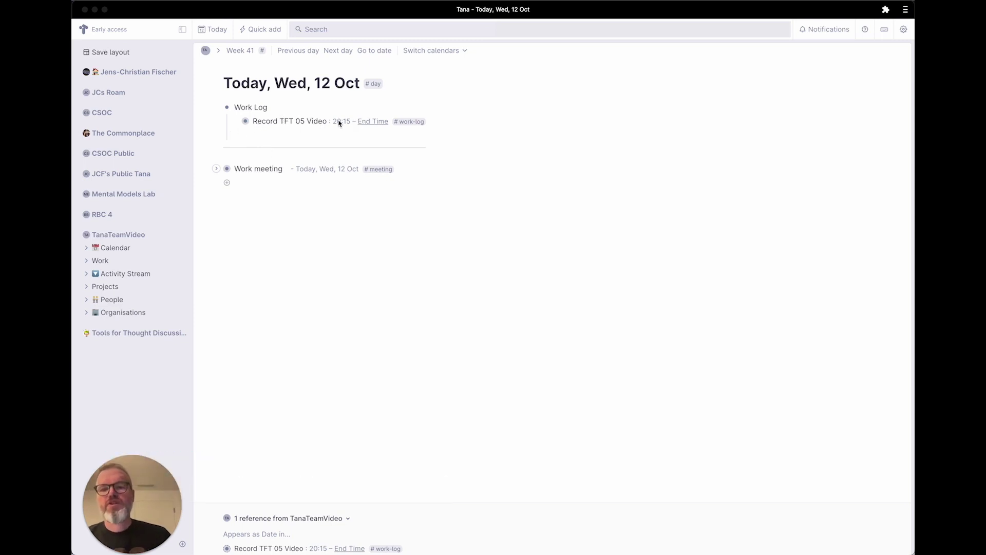
pyautogui.click(236, 122)
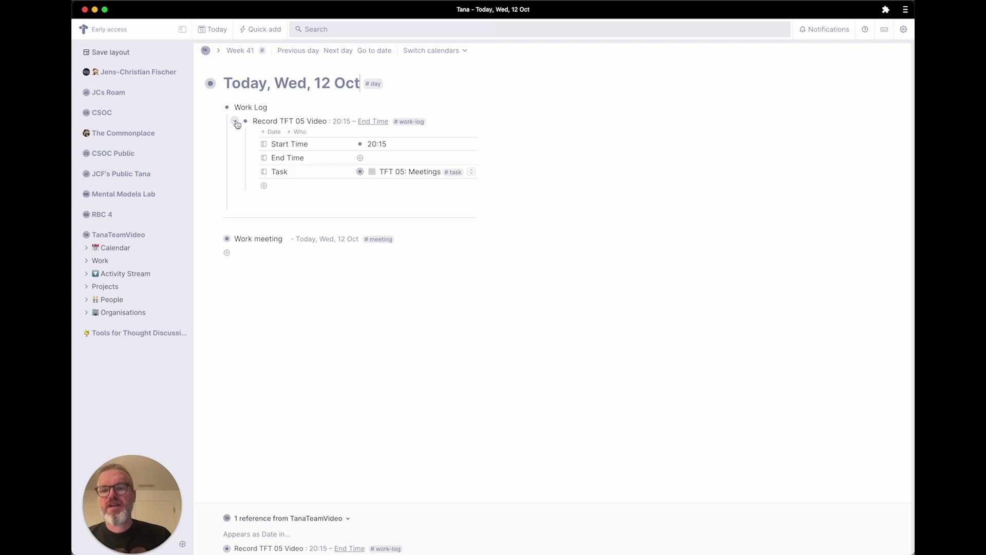
pyautogui.click(235, 123)
pyautogui.click(236, 123)
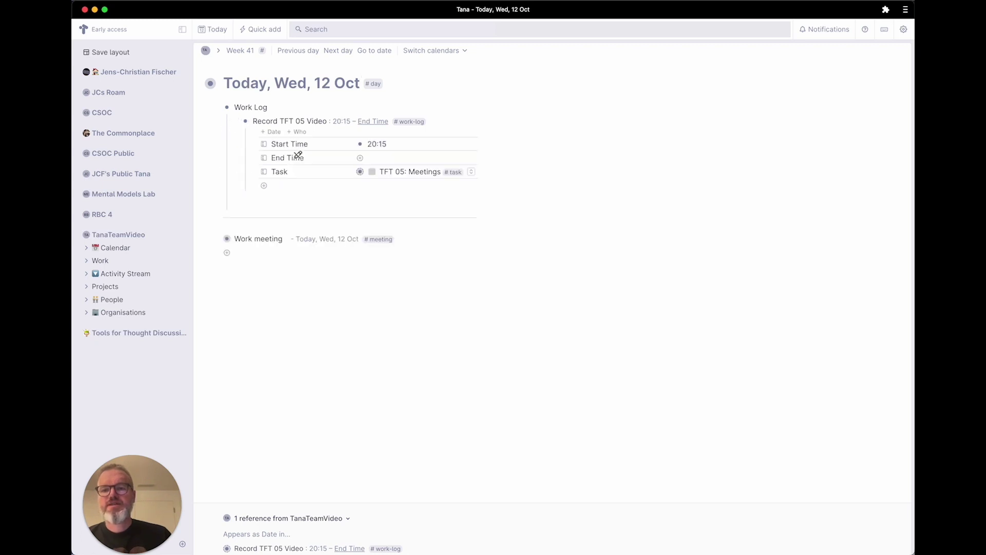
pyautogui.click(300, 133)
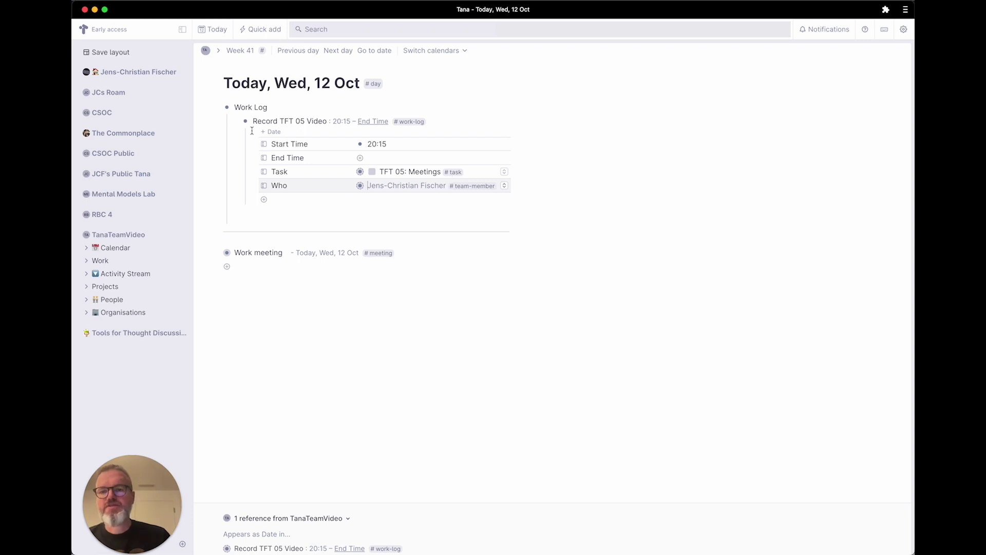
# Change the #work-log title template to '${name}: ${Who}, ${Start Time} – ${End Time}'.
pyautogui.click(406, 123)
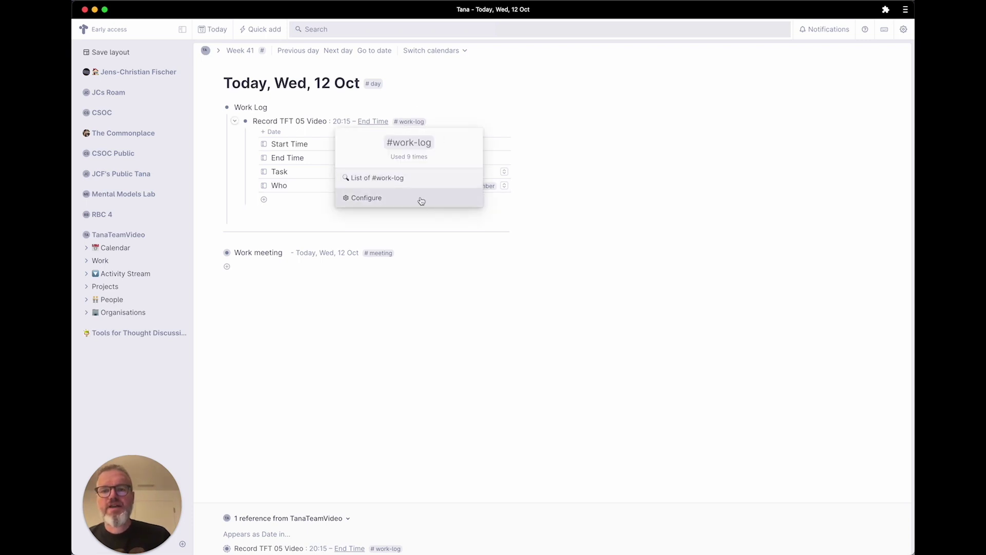
pyautogui.click(381, 201)
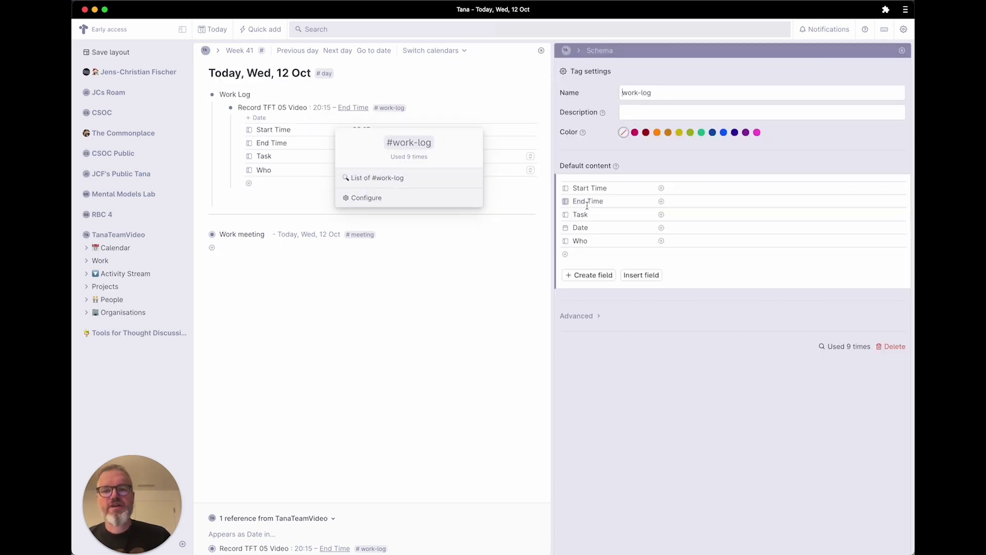
pyautogui.click(579, 316)
pyautogui.click(603, 371)
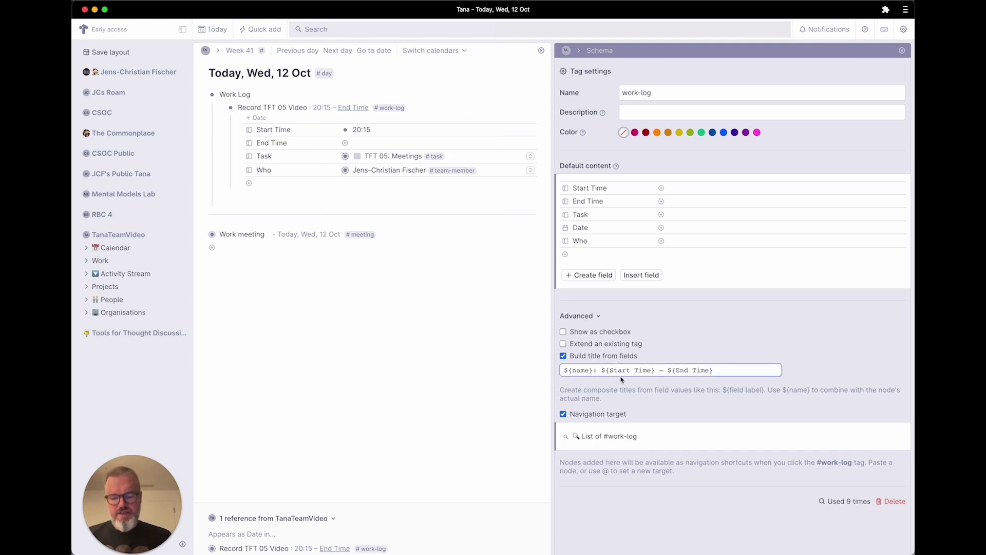
pyautogui.write('${Who')
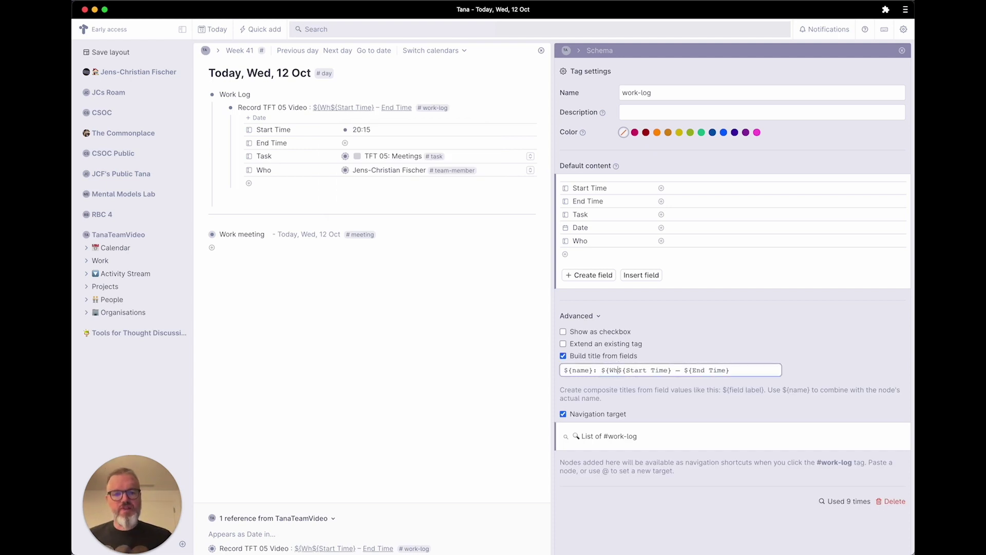
pyautogui.write('}')
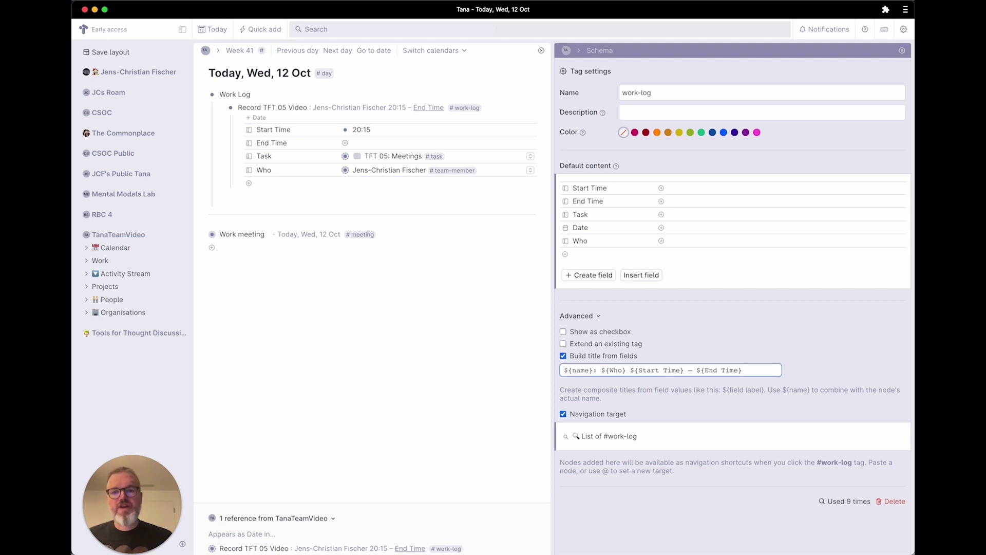
pyautogui.press('BackSpace')
pyautogui.write('.')
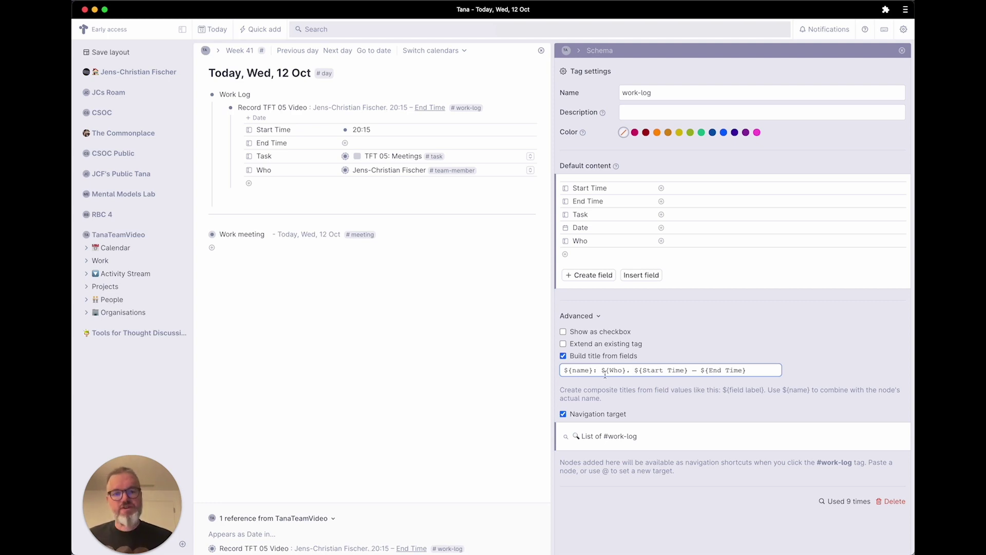
pyautogui.press('BackSpace')
pyautogui.press('BackSpace')
pyautogui.press('BackSpace')
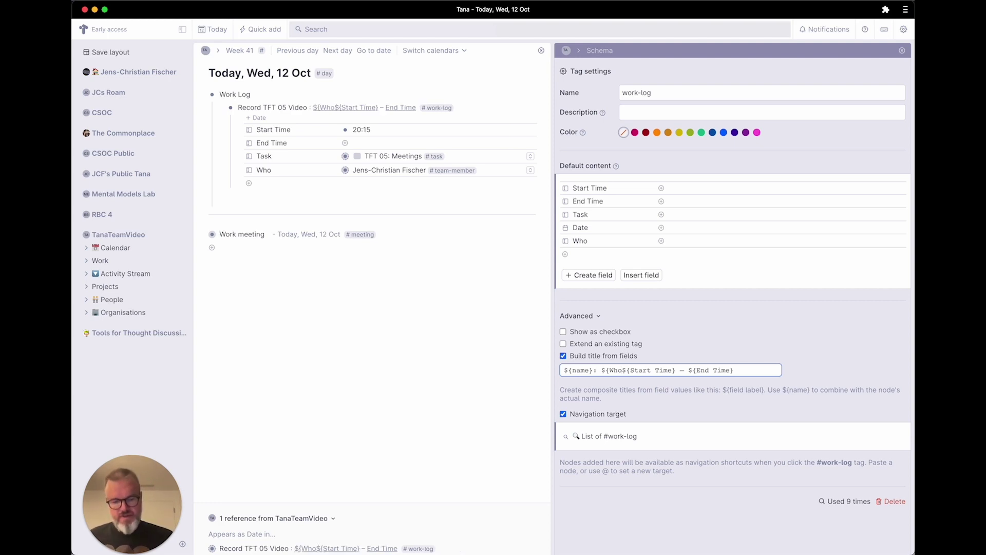
pyautogui.write('},')
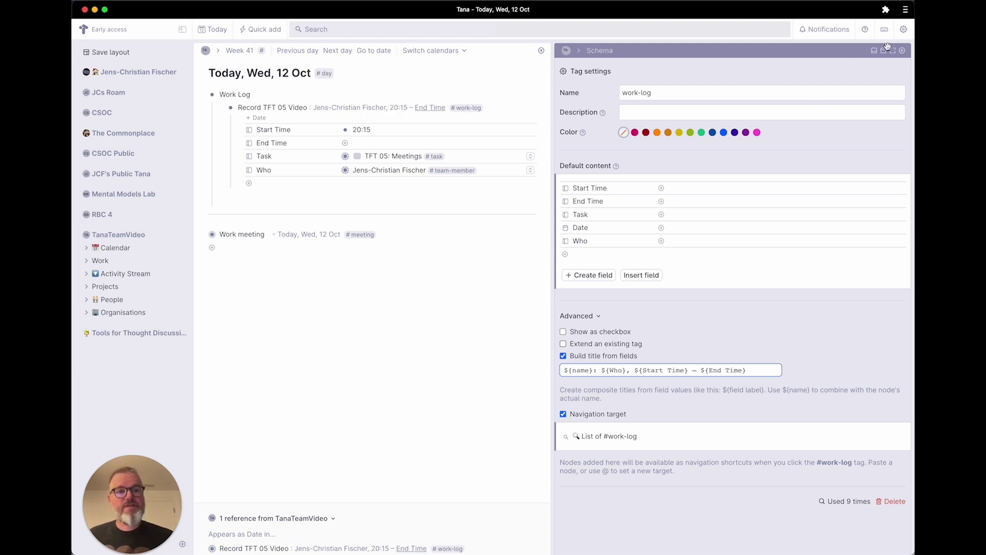
pyautogui.click(902, 51)
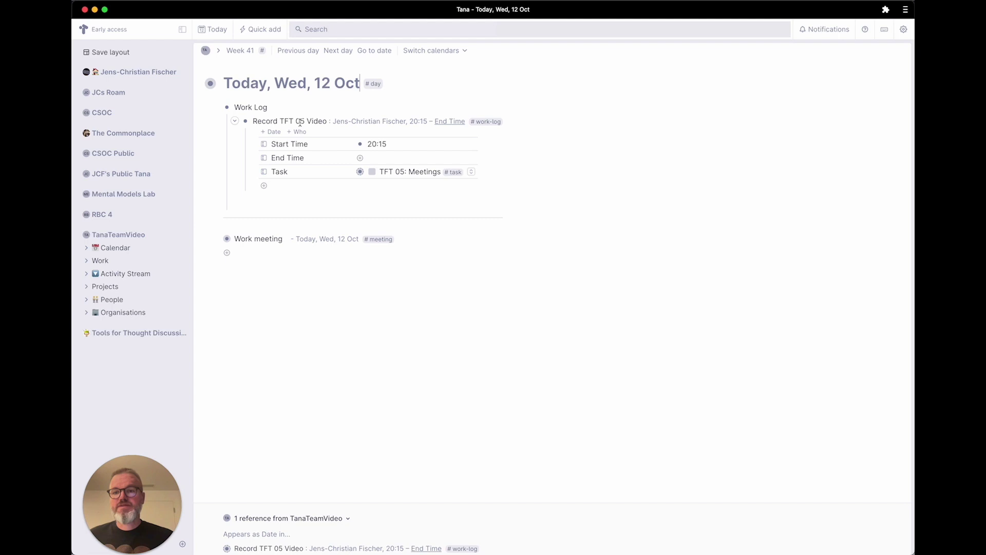
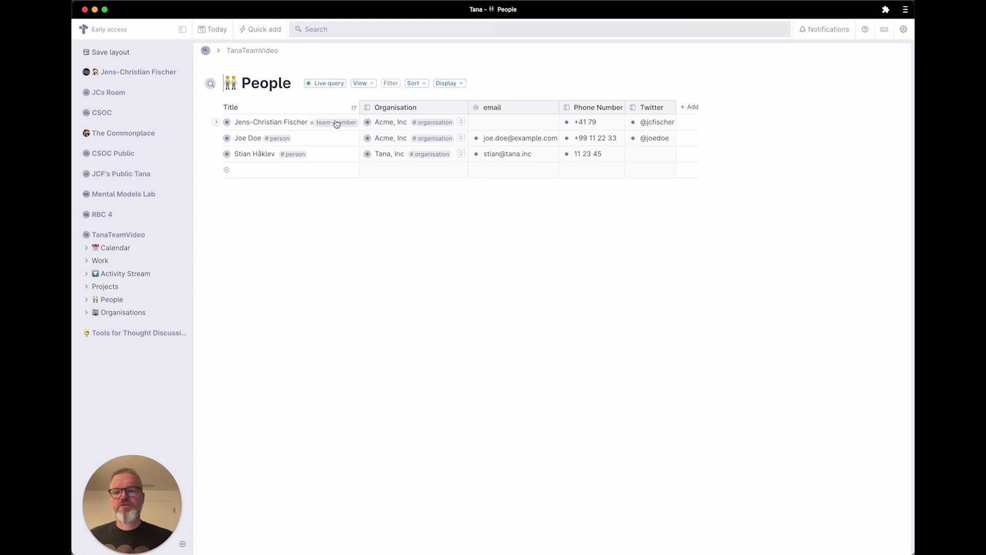
# Add a new Short default field to the #person tag's configuration.
pyautogui.click(280, 139)
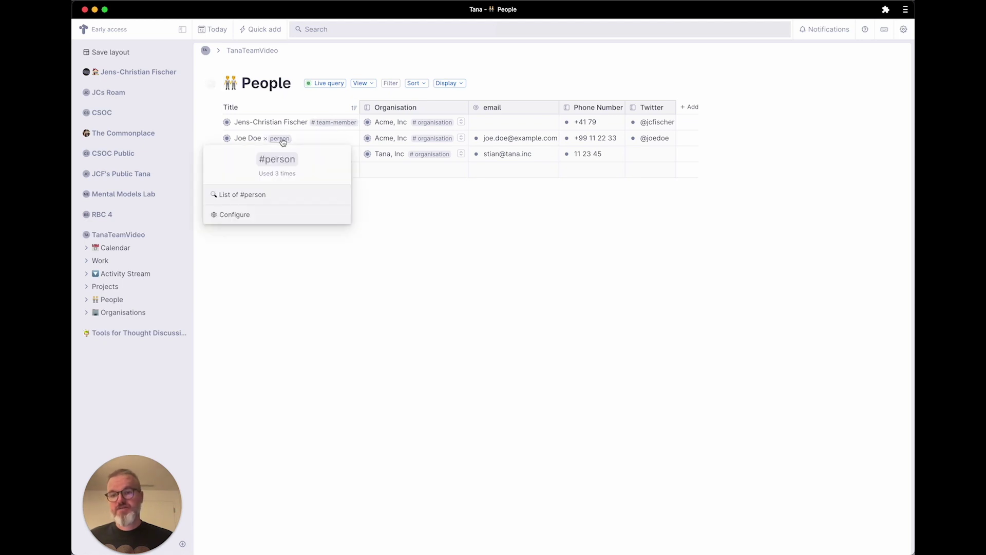
pyautogui.click(255, 220)
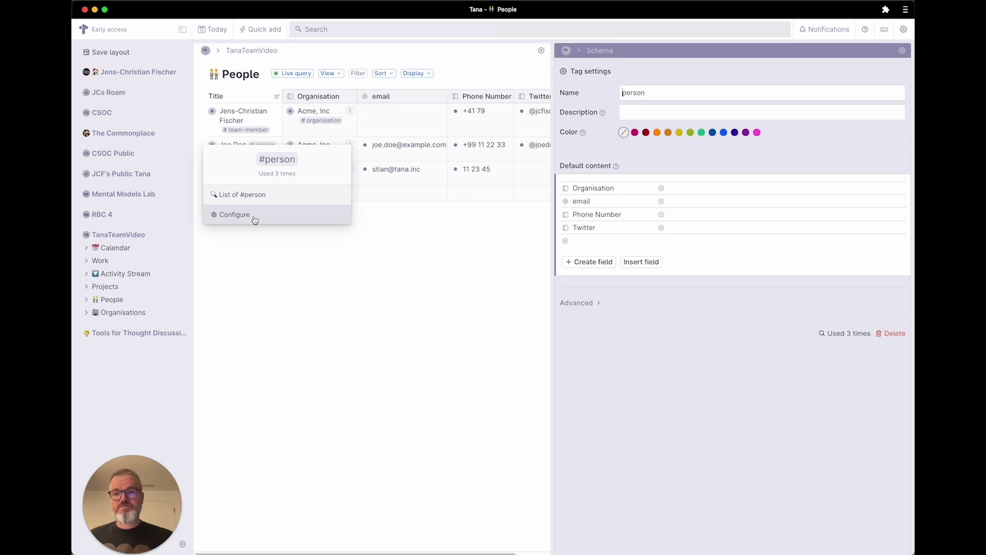
pyautogui.click(596, 240)
pyautogui.write('Short')
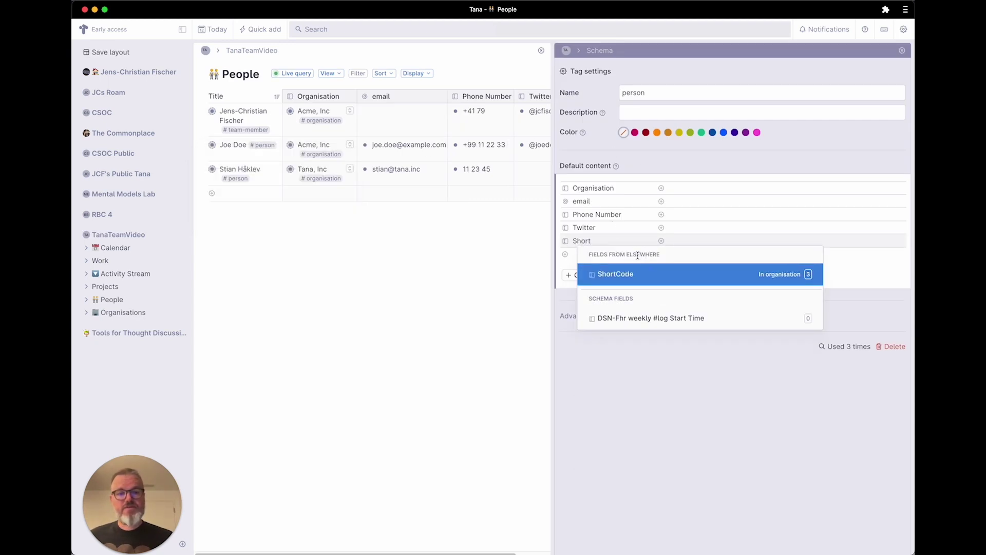
pyautogui.click(690, 243)
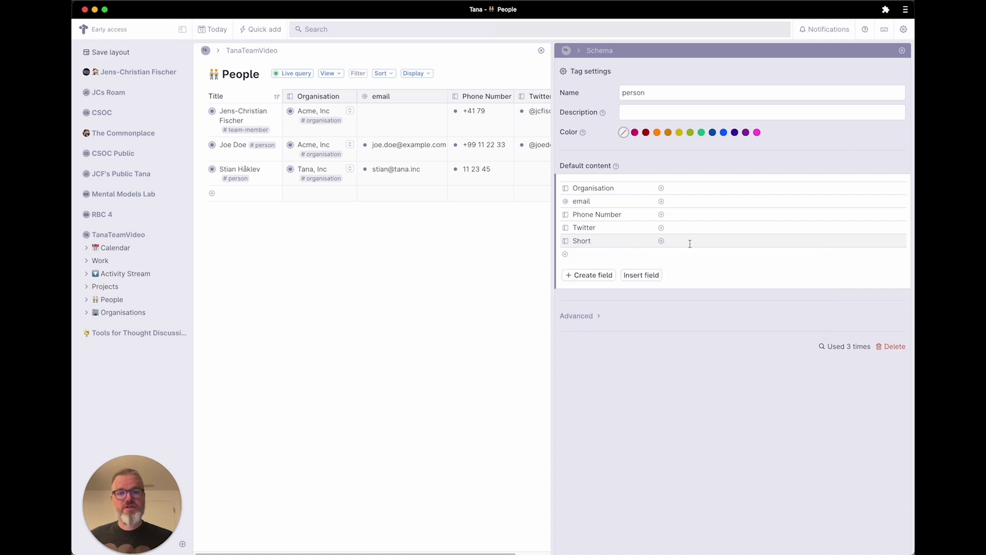
pyautogui.press('Up')
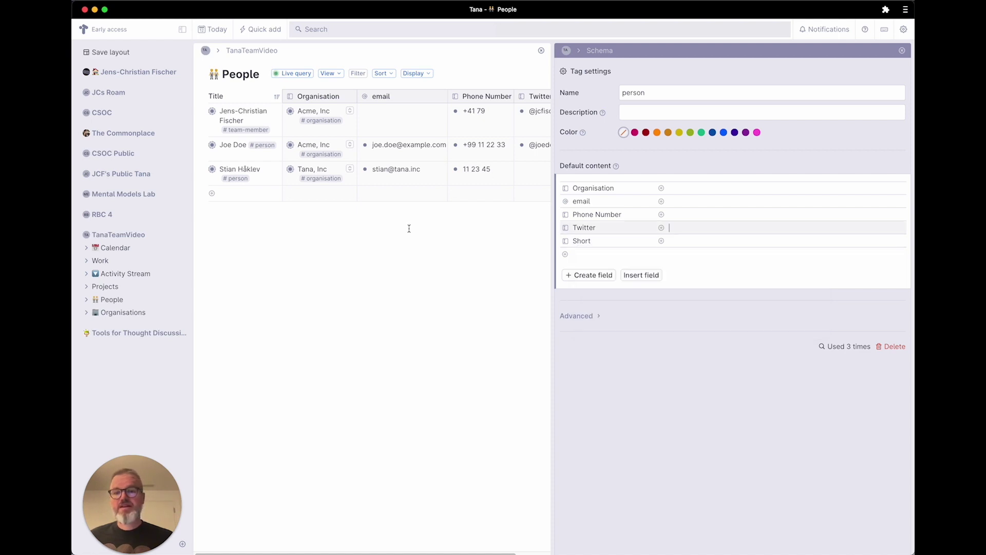
pyautogui.click(902, 51)
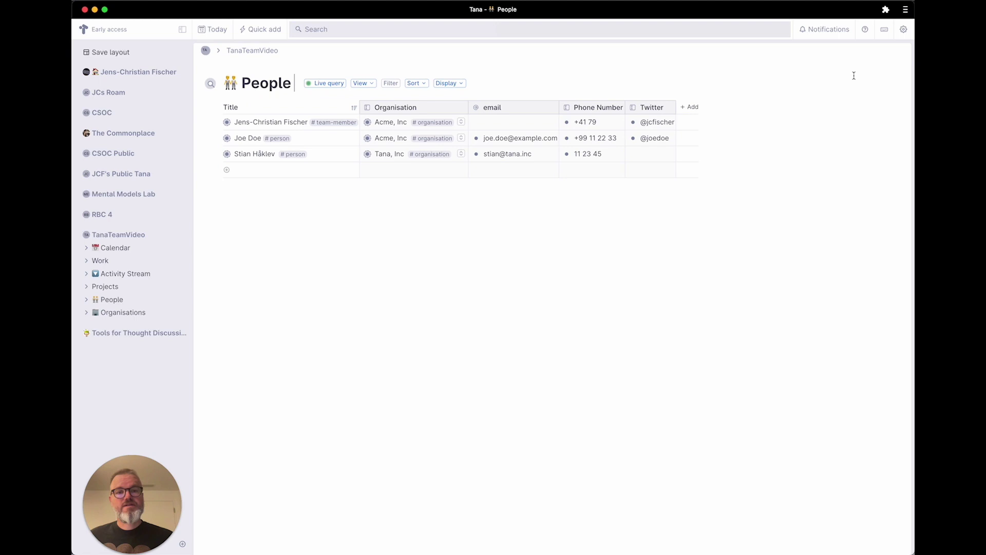
# Add a Short column to the People table, fill in JCF, JD and SH, and save for everyone.
pyautogui.click(693, 107)
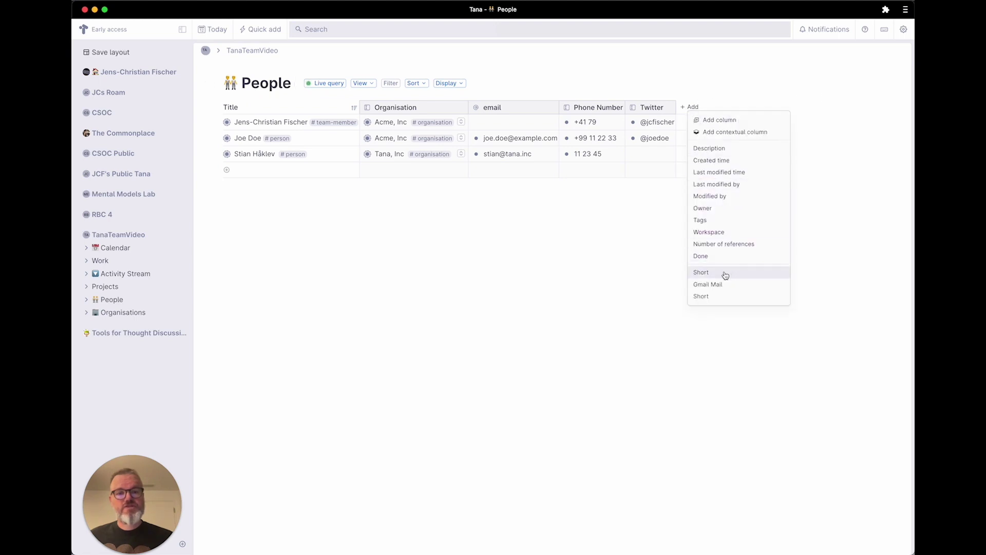
pyautogui.click(725, 273)
pyautogui.click(705, 125)
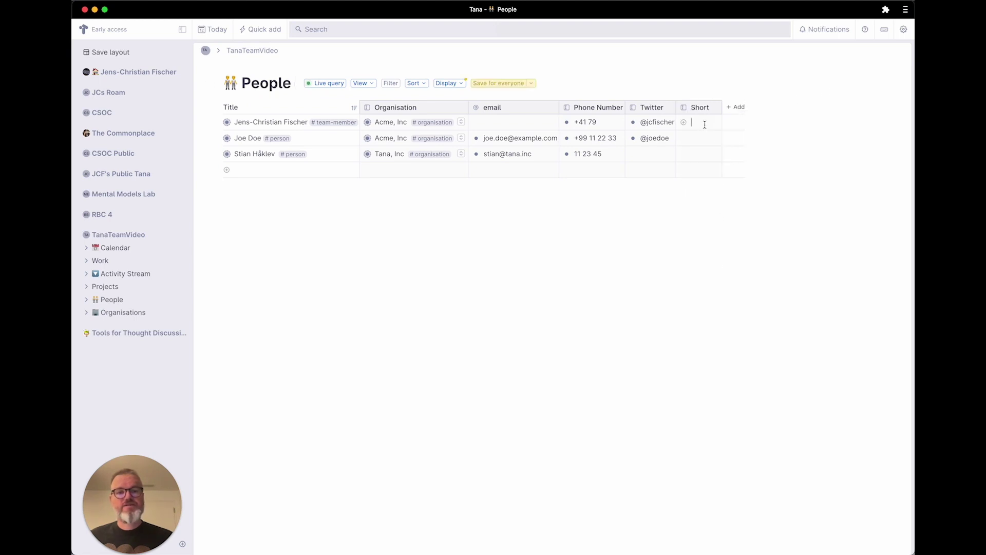
pyautogui.write('JCF')
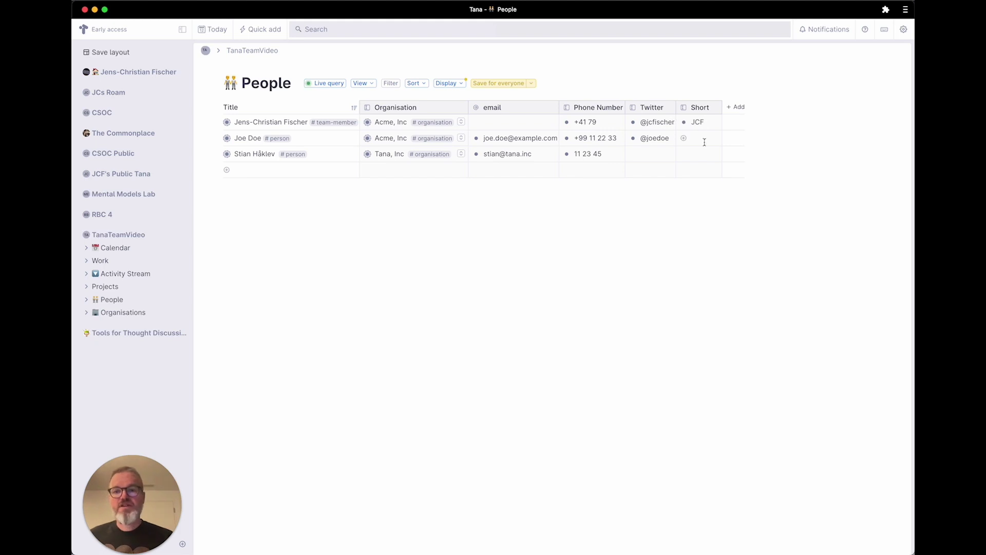
pyautogui.click(706, 140)
pyautogui.write('JD')
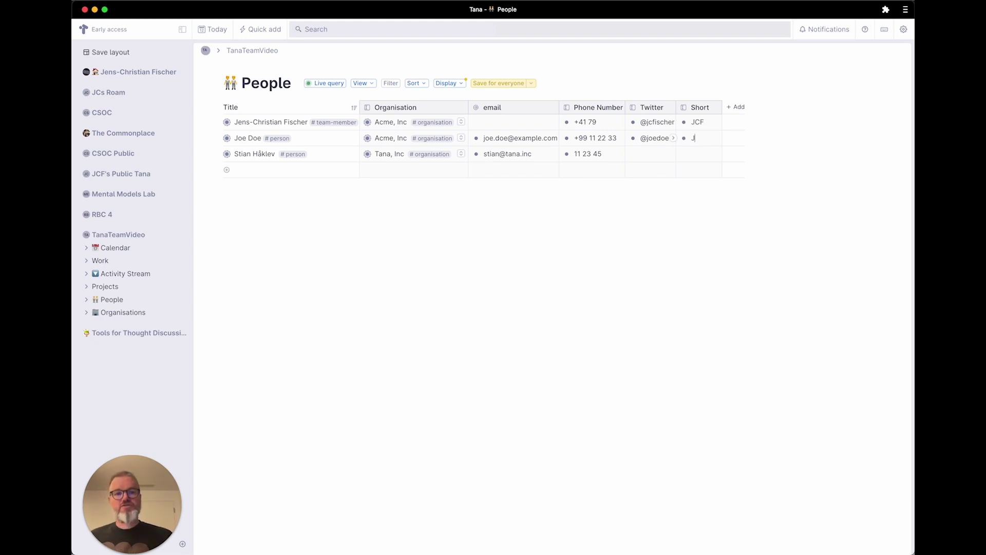
pyautogui.click(700, 153)
pyautogui.write('SH')
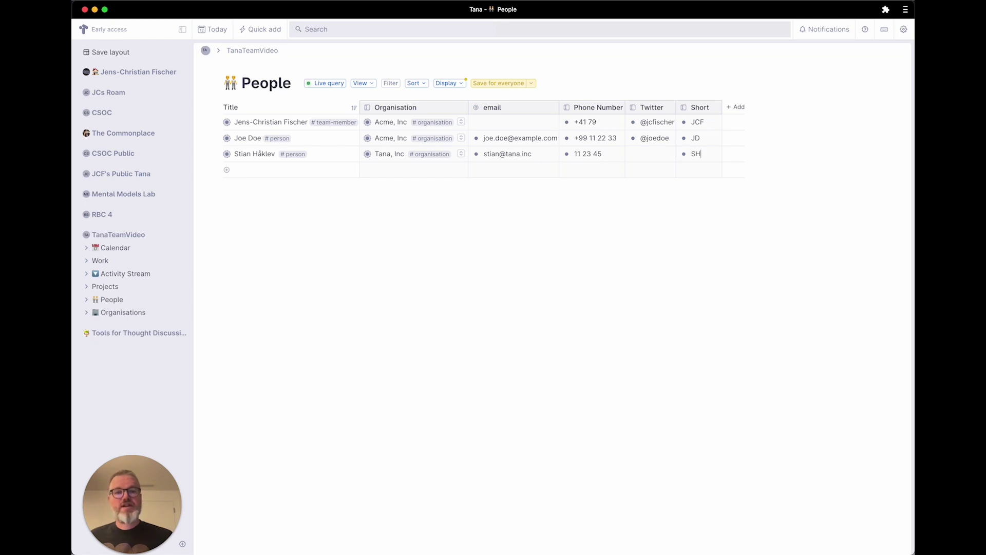
pyautogui.click(500, 83)
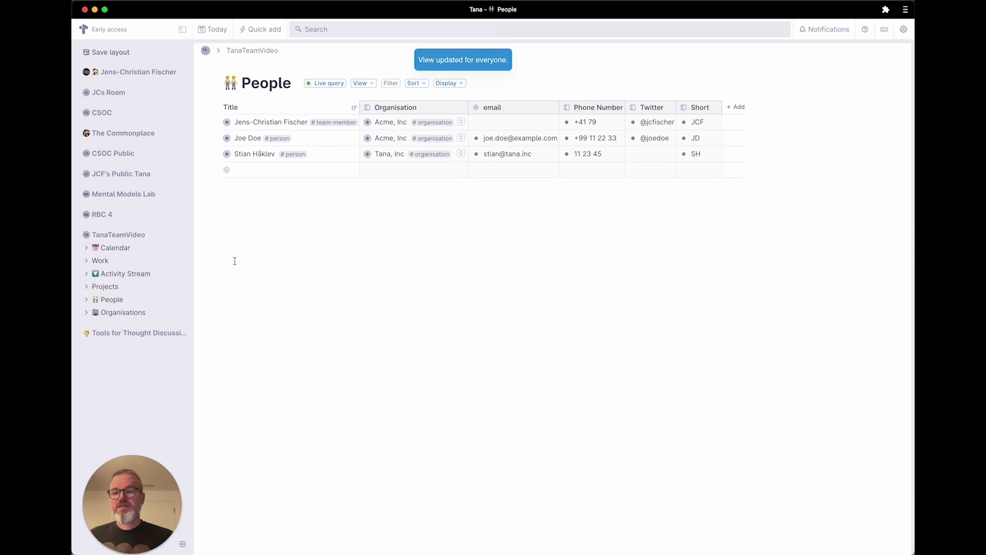
# From today's day page, change the #work-log title template to ${Who.Short}.
pyautogui.click(118, 248)
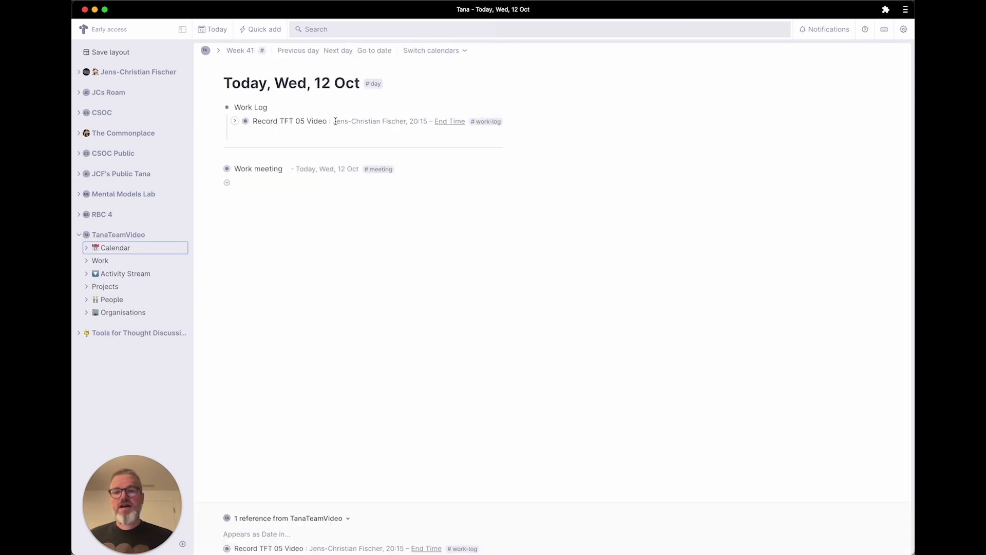
pyautogui.moveTo(330, 121); pyautogui.dragTo(408, 122)
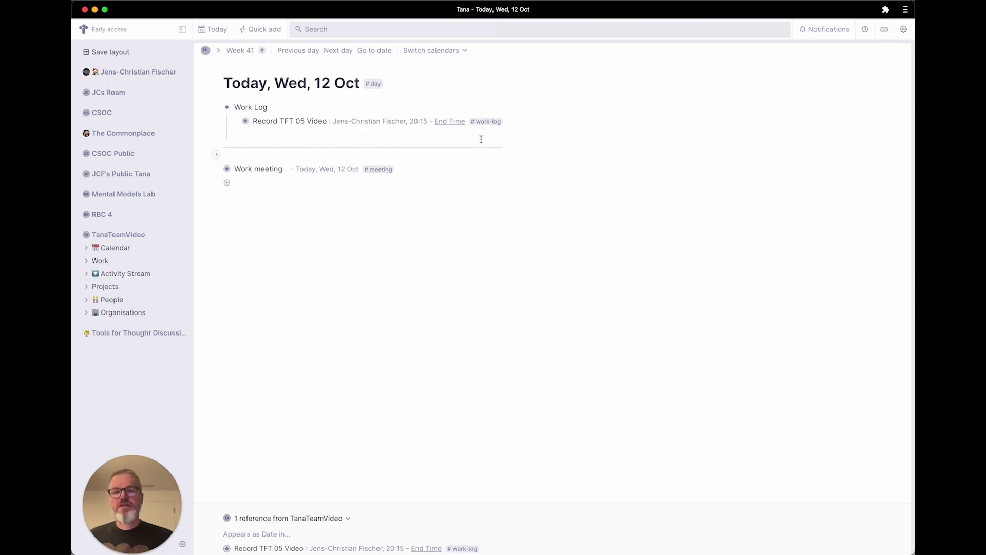
pyautogui.click(493, 125)
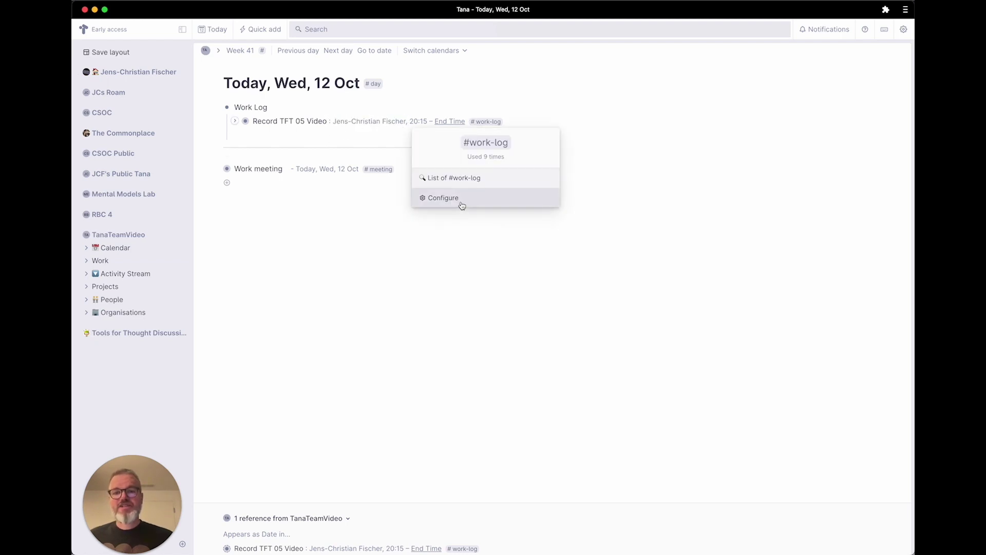
pyautogui.click(460, 199)
pyautogui.click(583, 315)
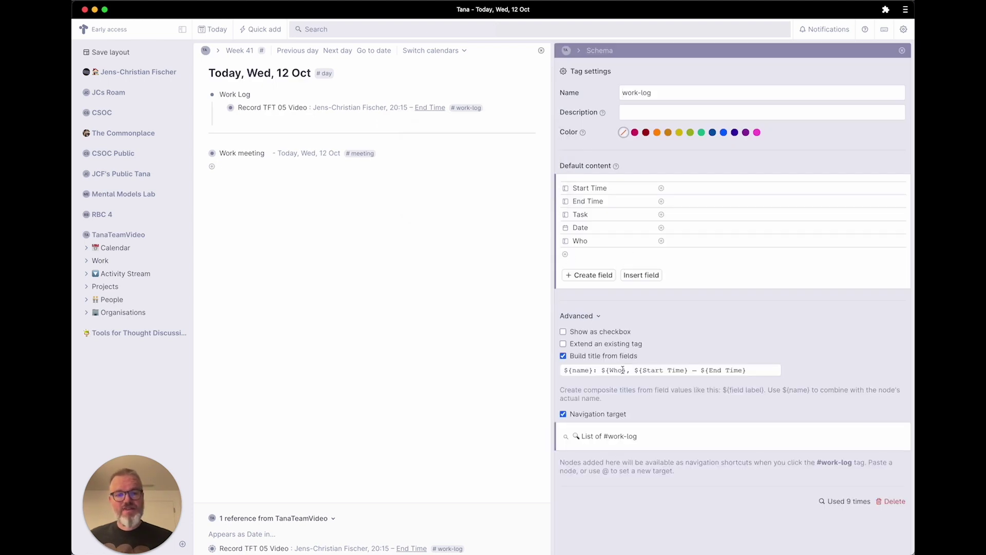
pyautogui.click(624, 371)
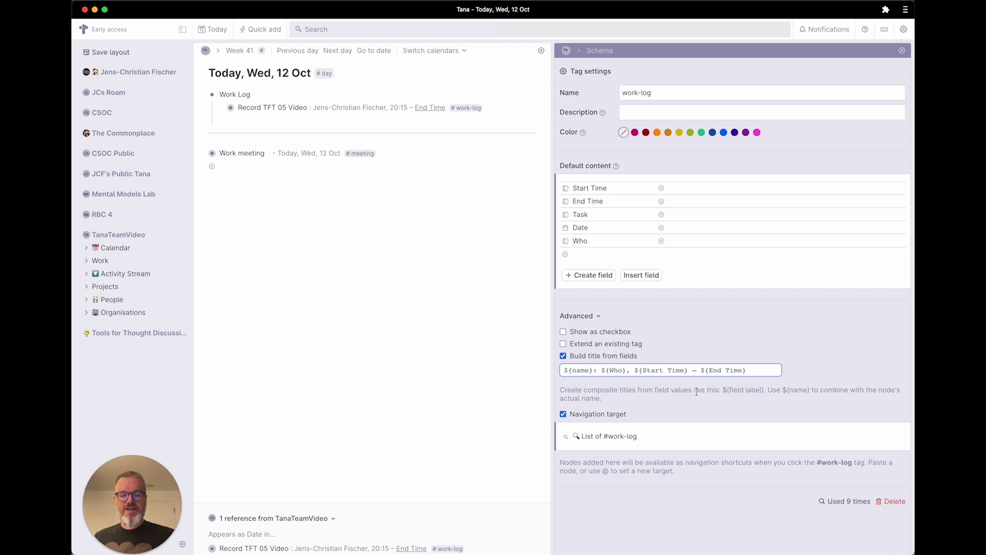
pyautogui.write('.Short')
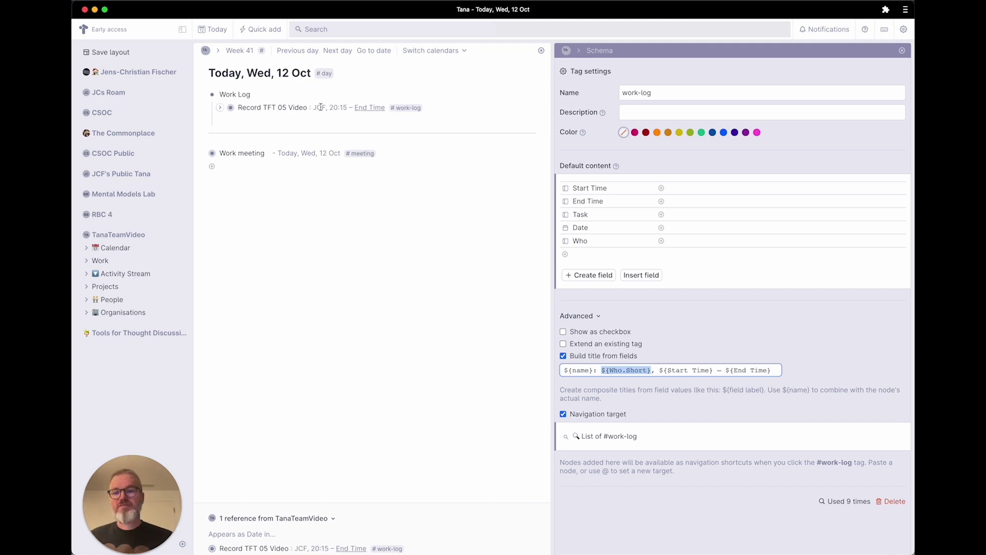
pyautogui.click(324, 109)
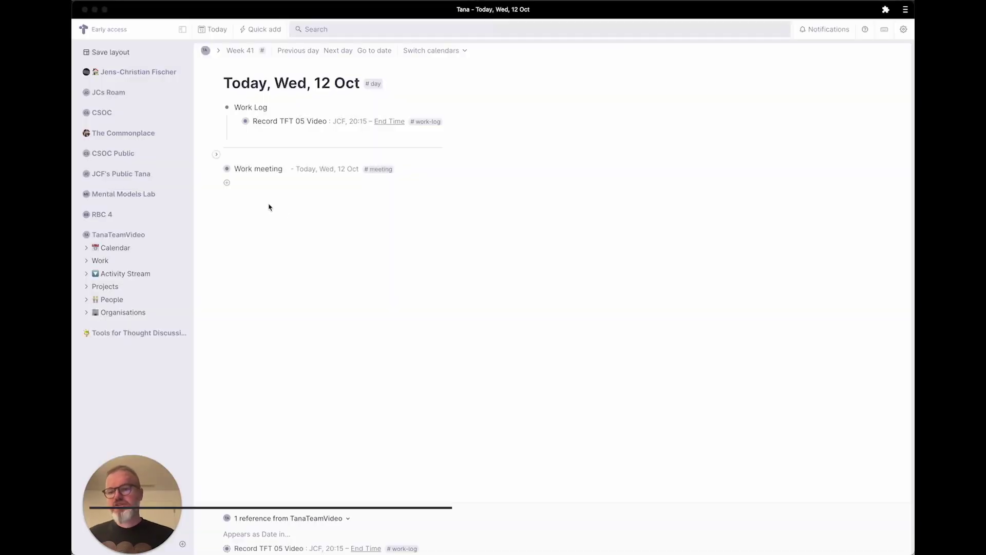
# Delete the Work meeting entry and create 'Meeting about Tana Tennis' tagged #meeting.
pyautogui.rightClick(227, 169)
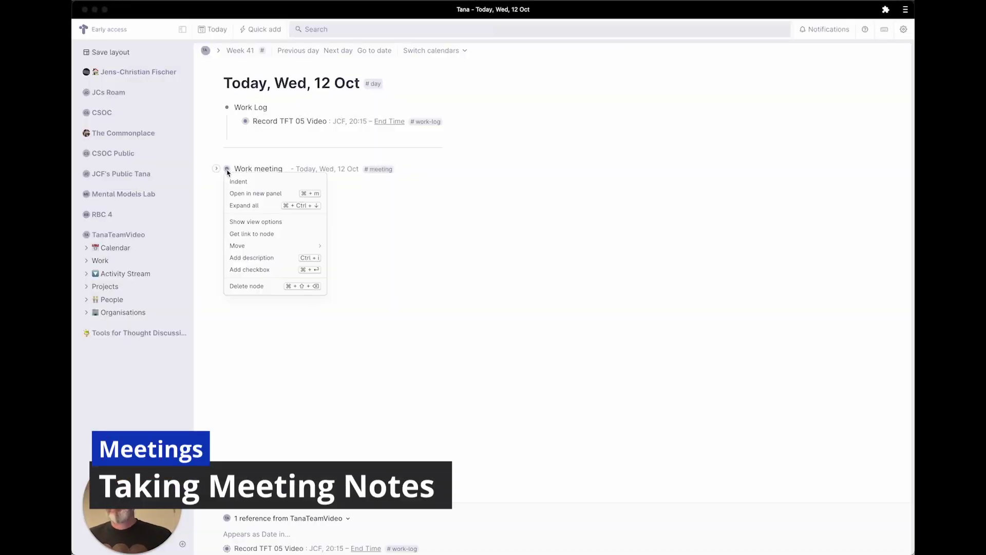
pyautogui.click(260, 264)
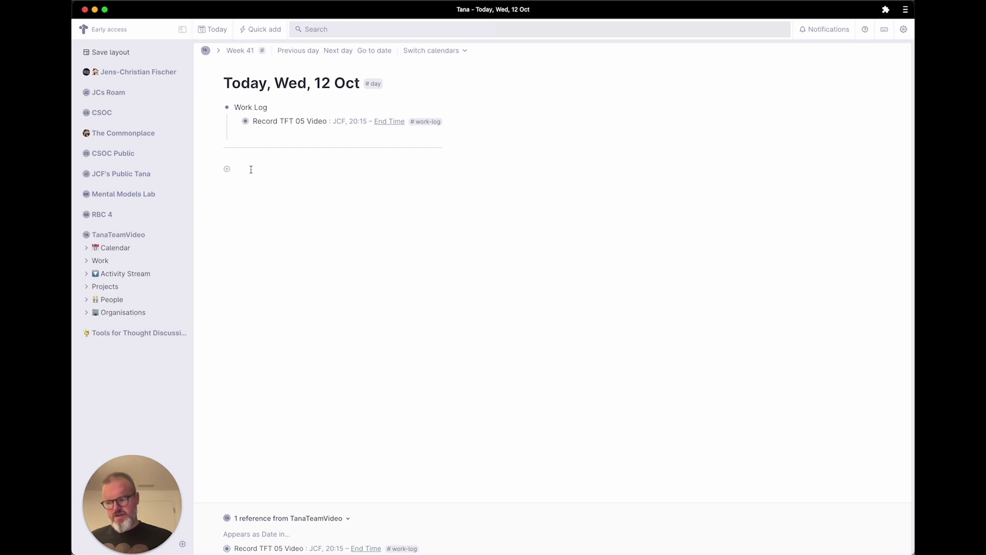
pyautogui.write('Meeting a')
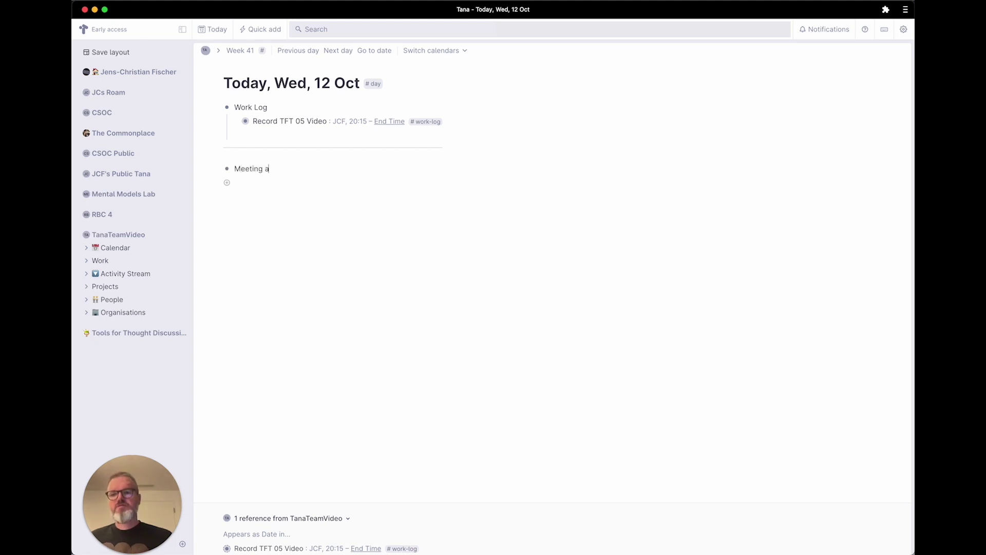
pyautogui.write('bout Tana Tennis')
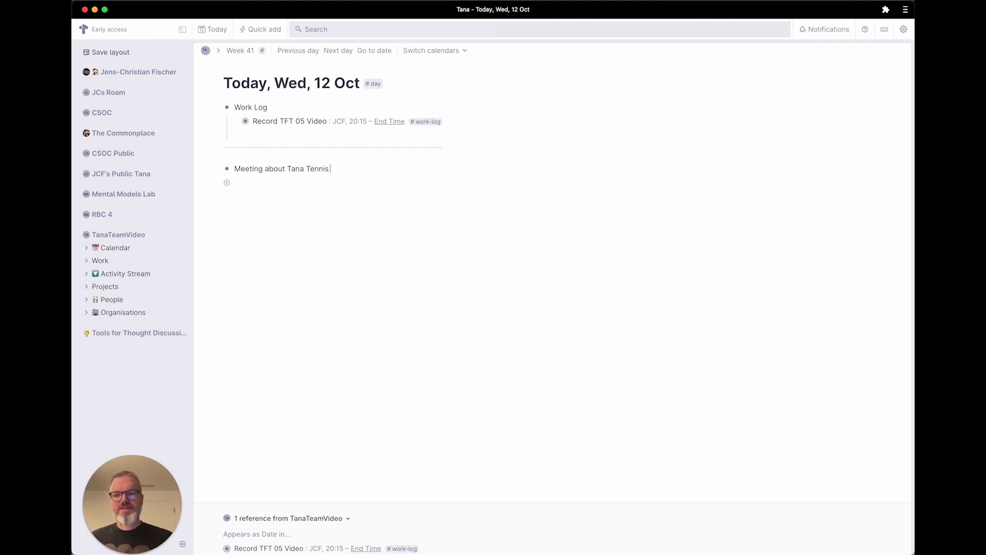
pyautogui.write('#meetin')
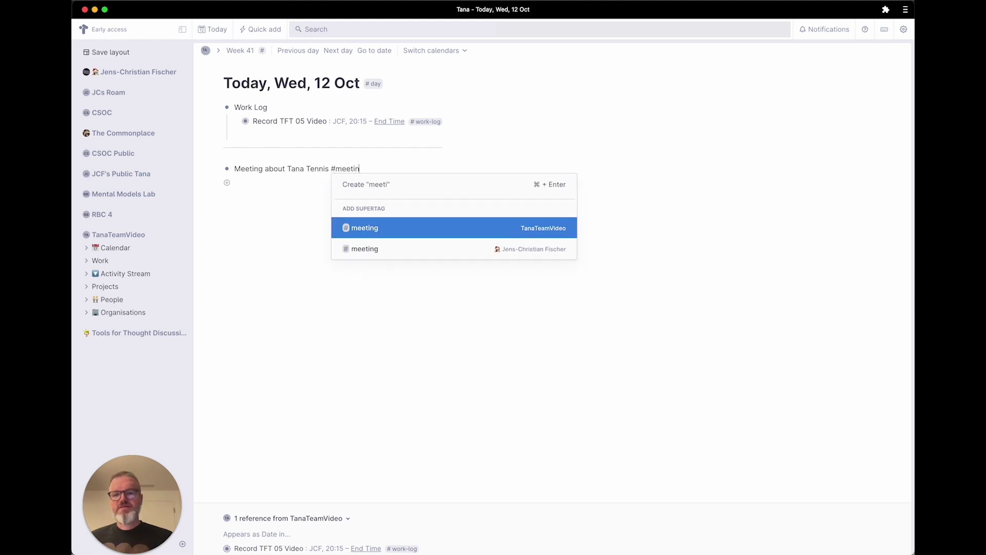
pyautogui.press('Return')
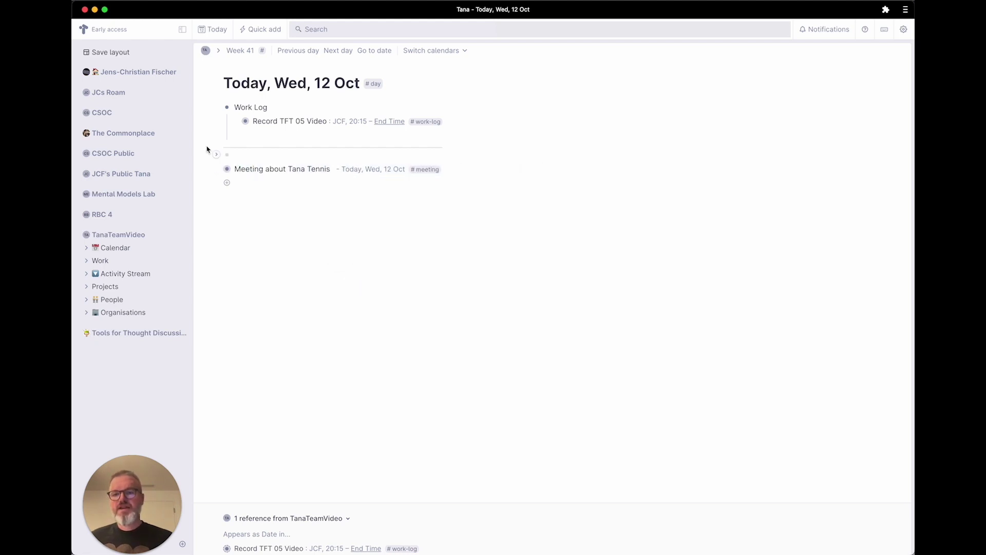
# Set the meeting's Date to today and add the first participant from the suggestions.
pyautogui.click(216, 169)
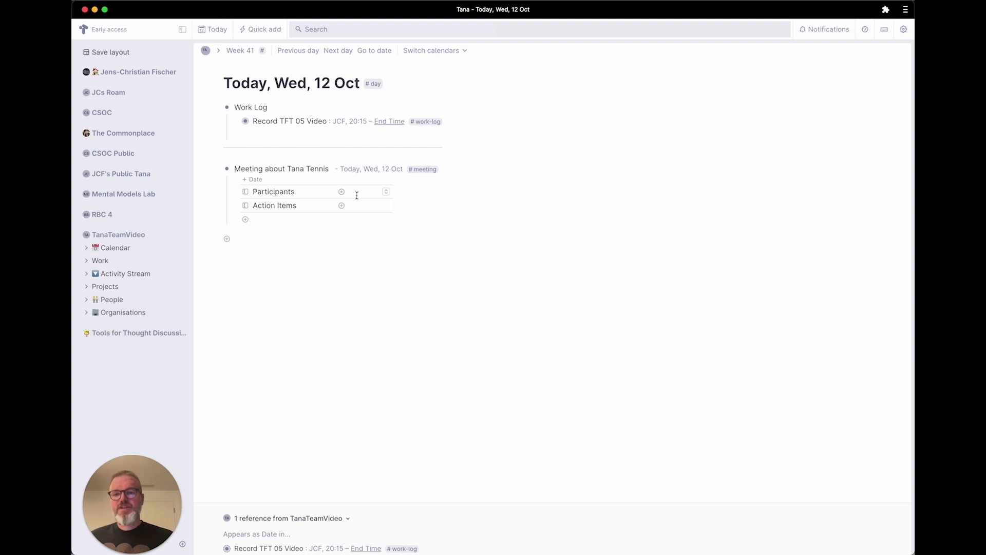
pyautogui.click(255, 179)
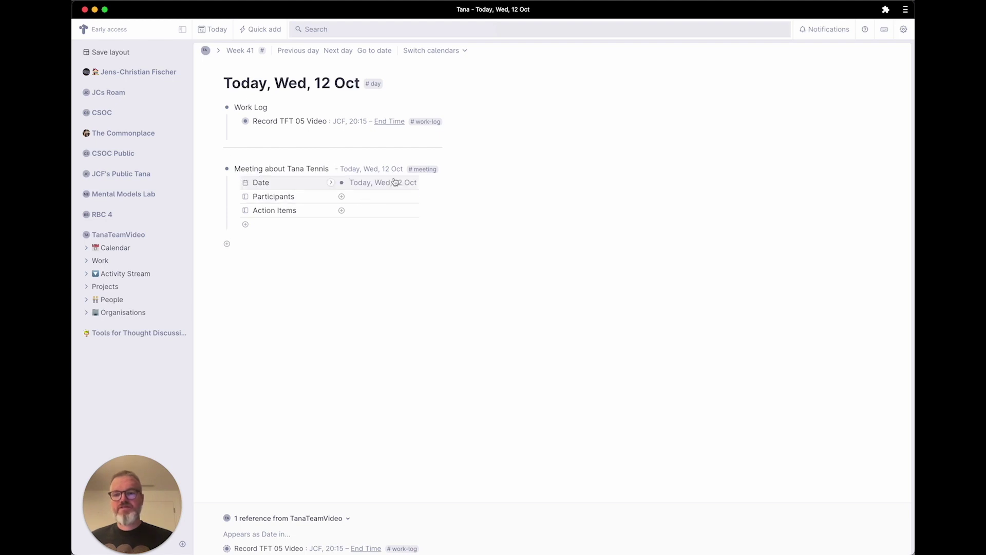
pyautogui.click(388, 196)
pyautogui.write('J')
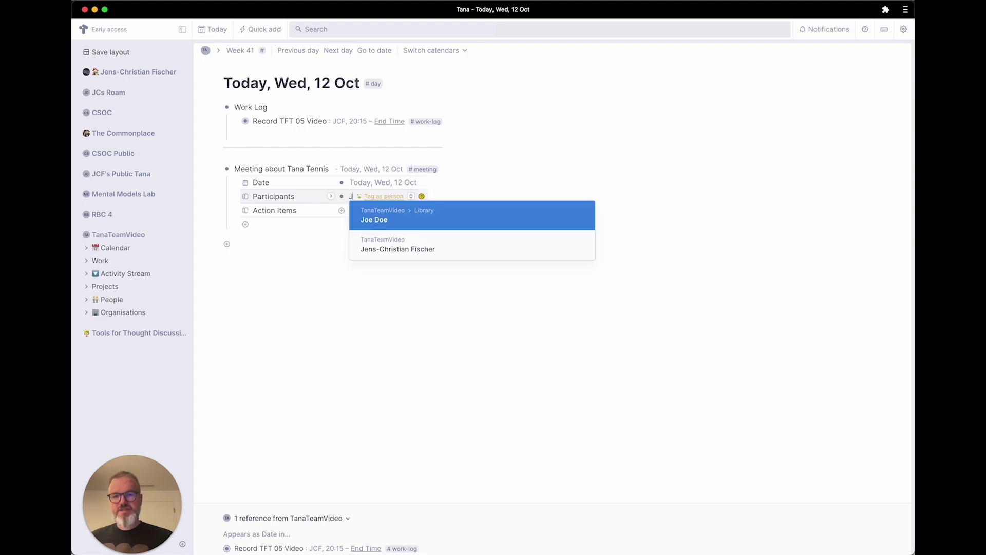
pyautogui.press('Down')
pyautogui.press('Return')
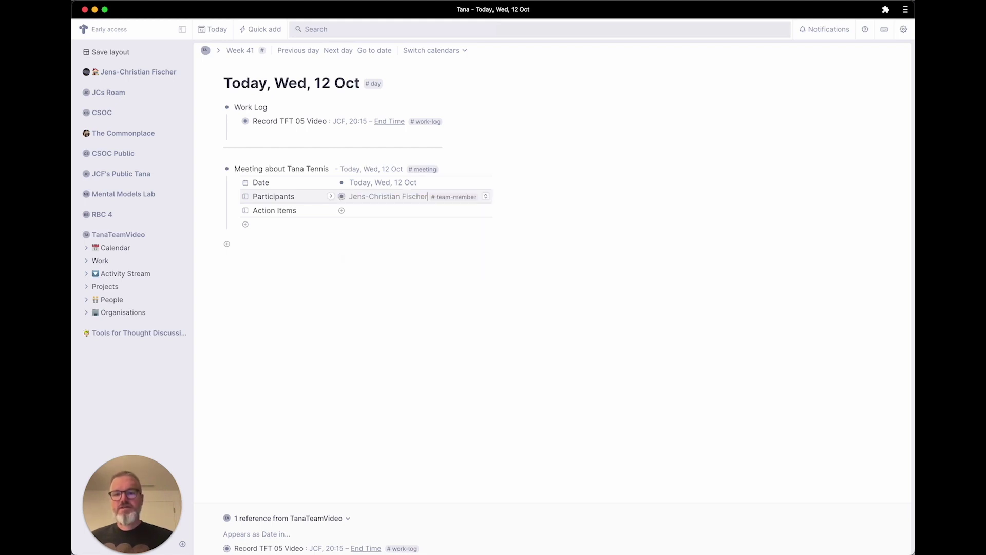
pyautogui.press('Return')
# Add three more participants by full name, tagging each as a person.
pyautogui.write('St')
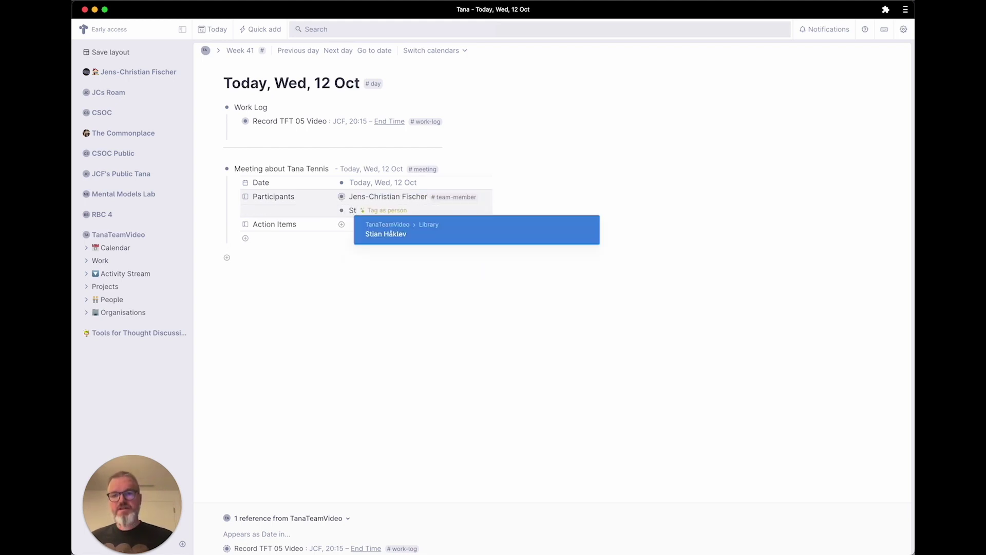
pyautogui.press('BackSpace')
pyautogui.press('BackSpace')
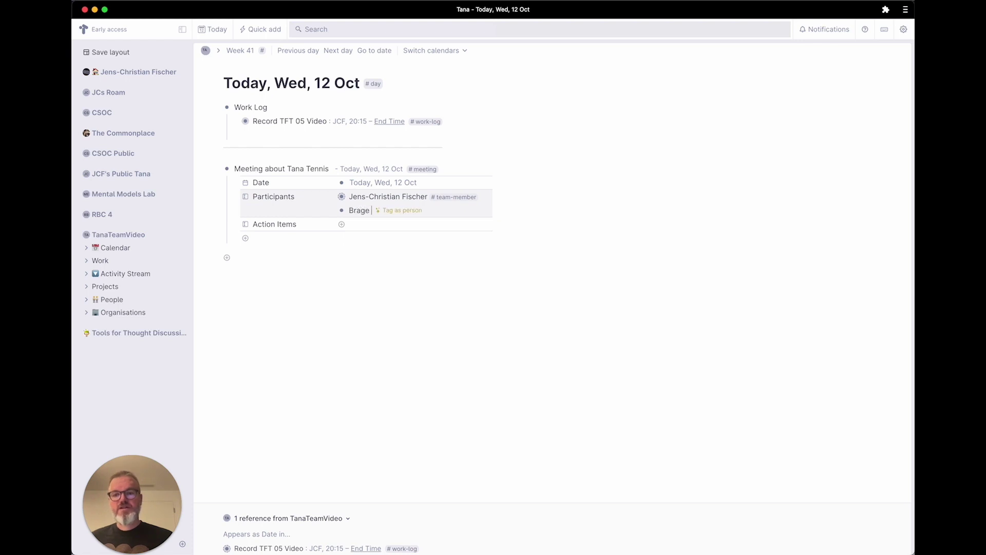
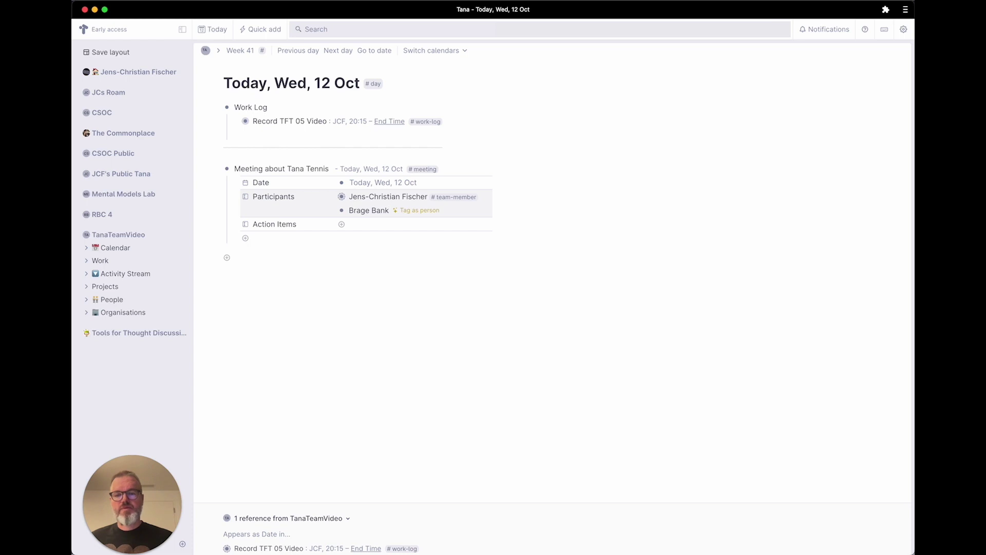
pyautogui.click(420, 211)
pyautogui.press('Return')
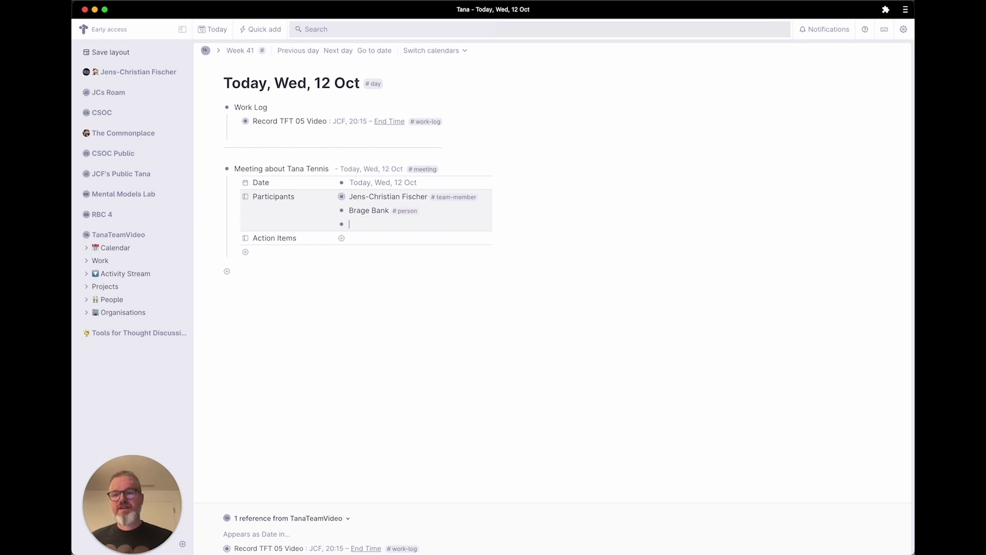
pyautogui.write('Ole H')
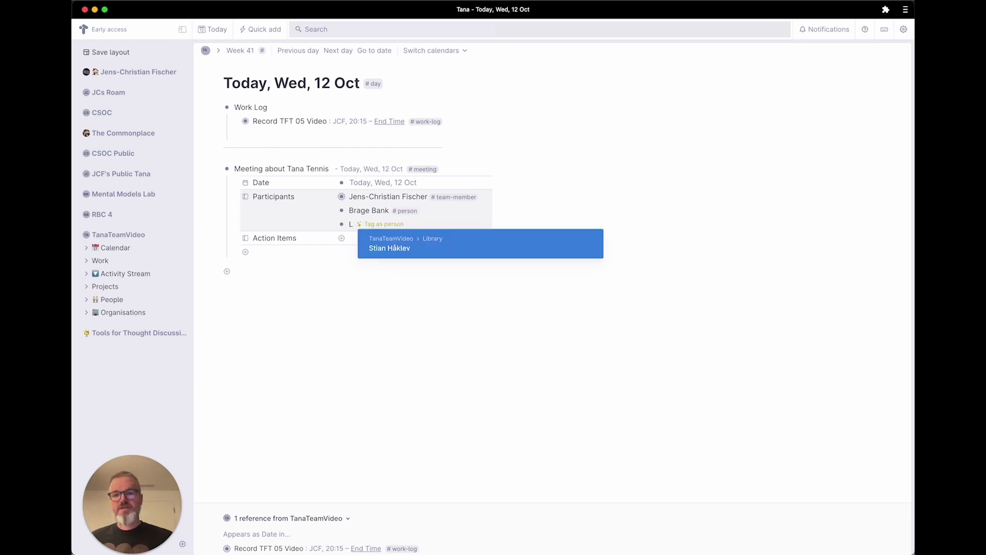
pyautogui.press('BackSpace')
pyautogui.press('BackSpace')
pyautogui.press('BackSpace')
pyautogui.press('BackSpace')
pyautogui.press('BackSpace')
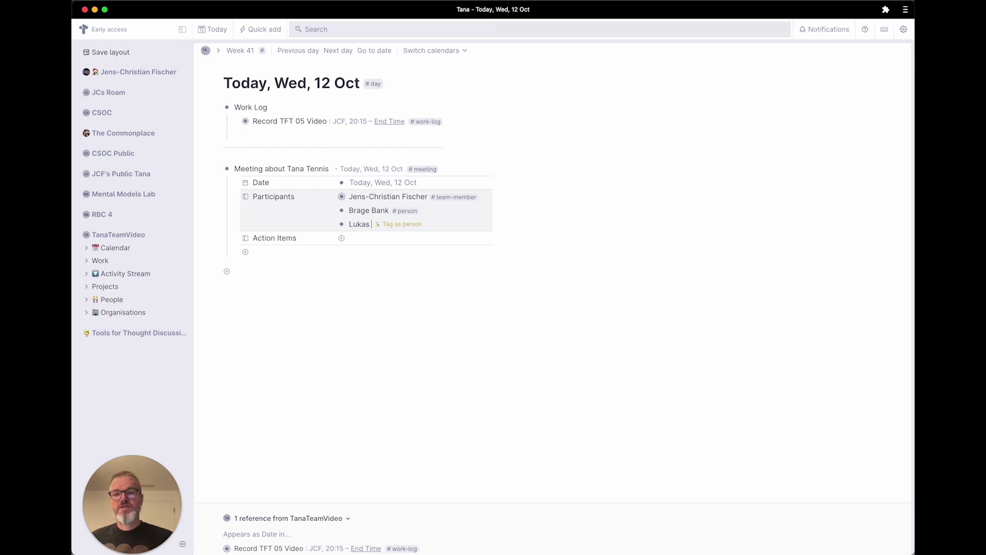
pyautogui.click(432, 225)
pyautogui.press('Return')
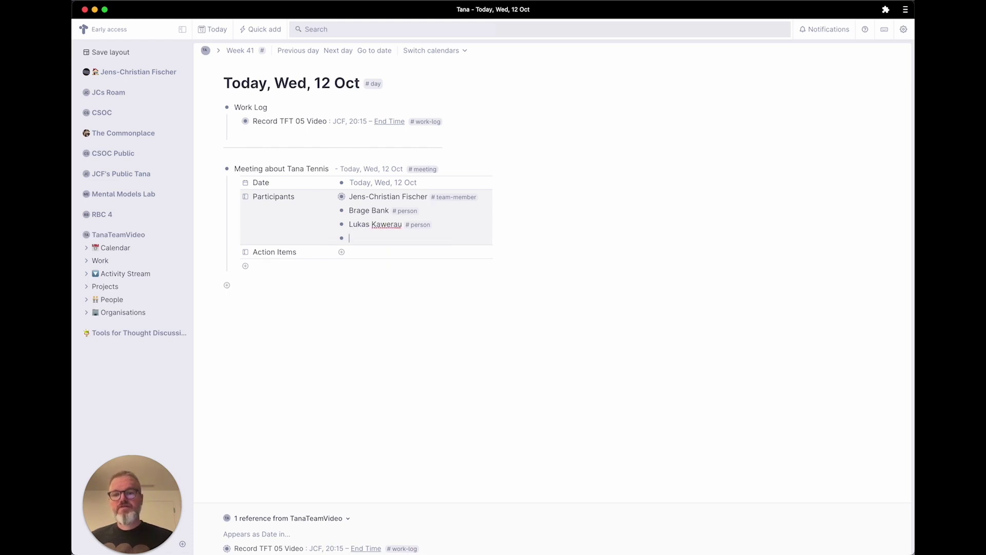
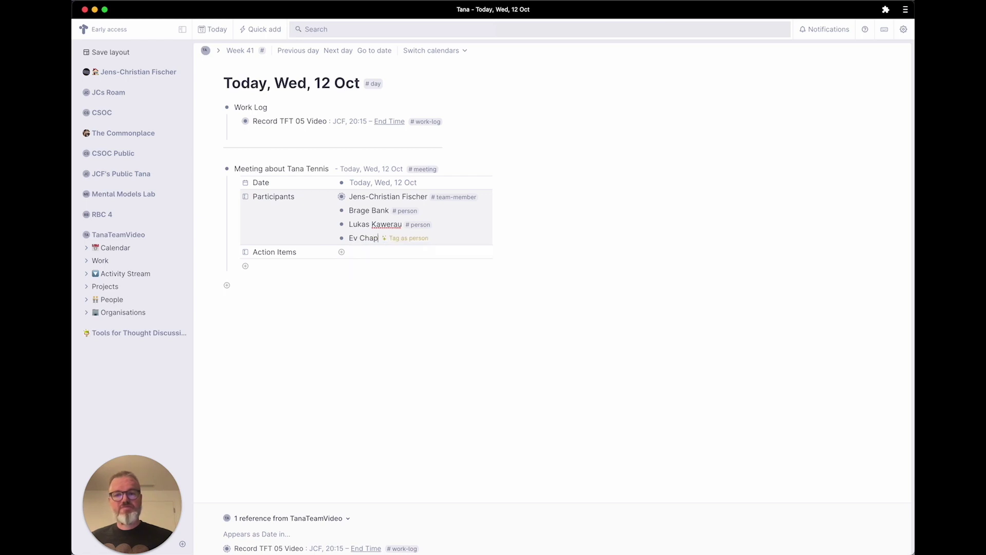
pyautogui.click(419, 237)
# Add the #todo action item 'Come up with a cool use case', then start a JCF note heading.
pyautogui.click(375, 250)
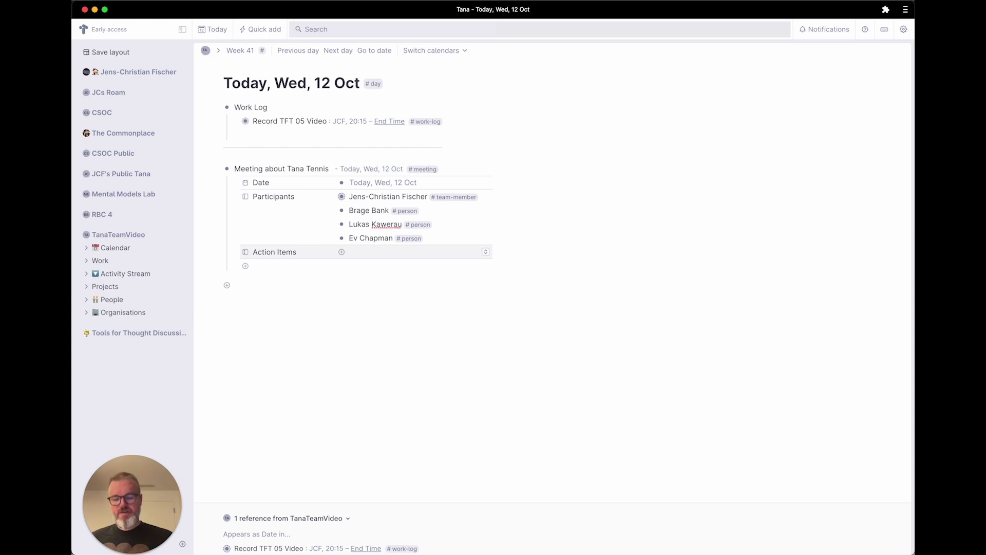
pyautogui.write('Come upwit')
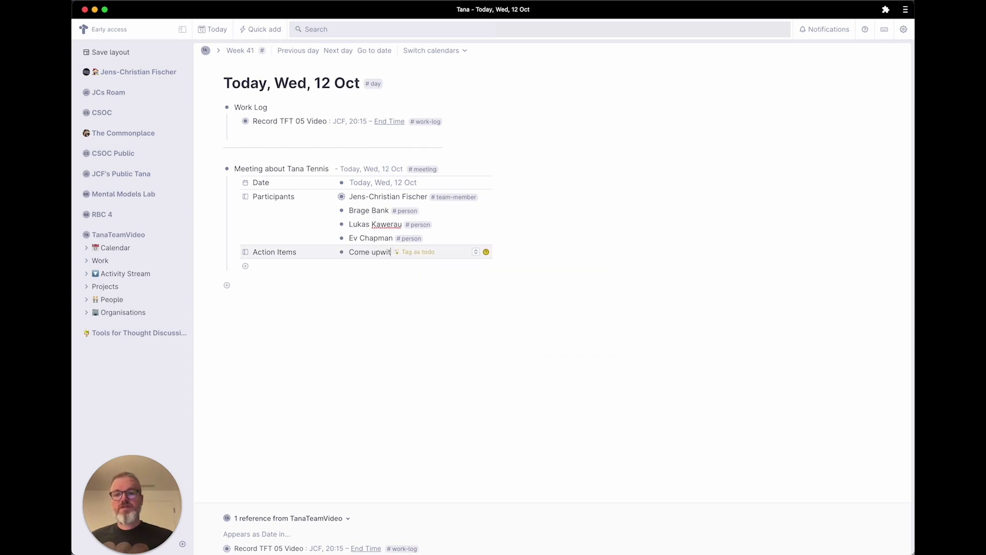
pyautogui.press('BackSpace')
pyautogui.press('BackSpace')
pyautogui.press('BackSpace')
pyautogui.write('with a ')
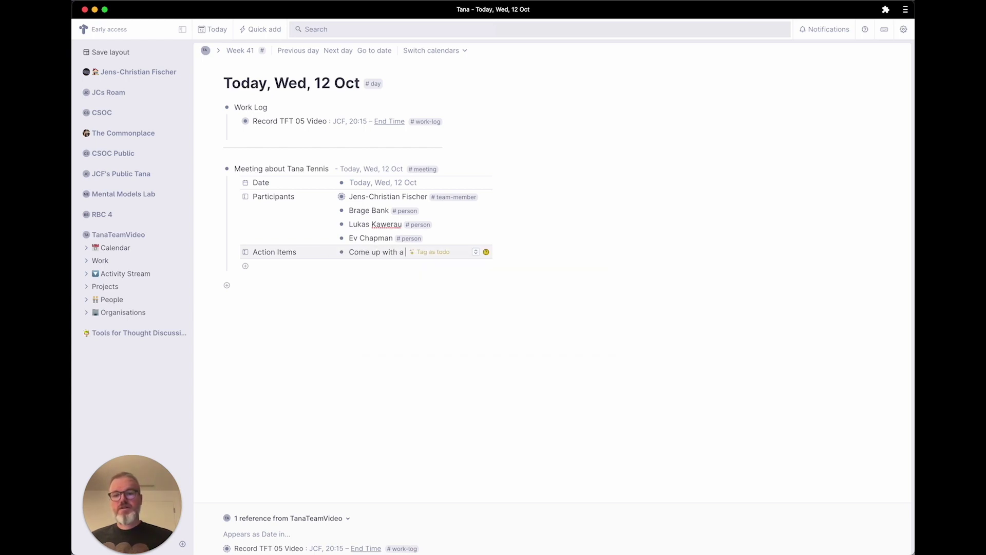
pyautogui.write('cool use cas')
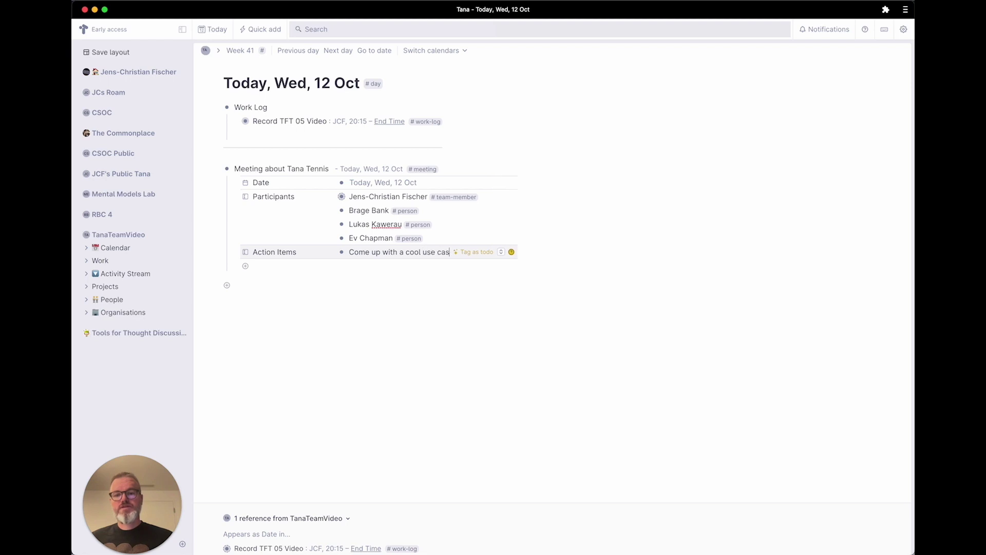
pyautogui.write('e')
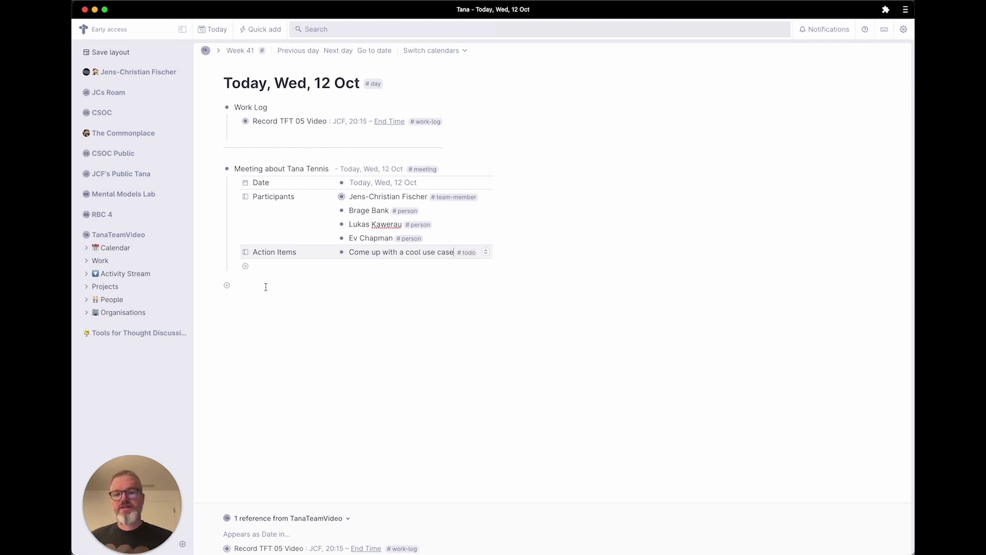
pyautogui.click(265, 268)
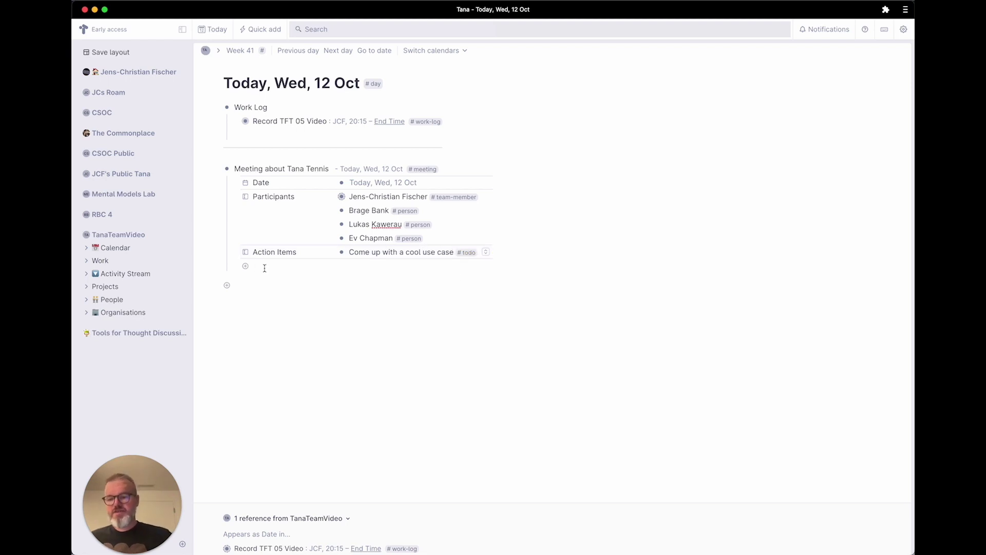
pyautogui.write('JCF')
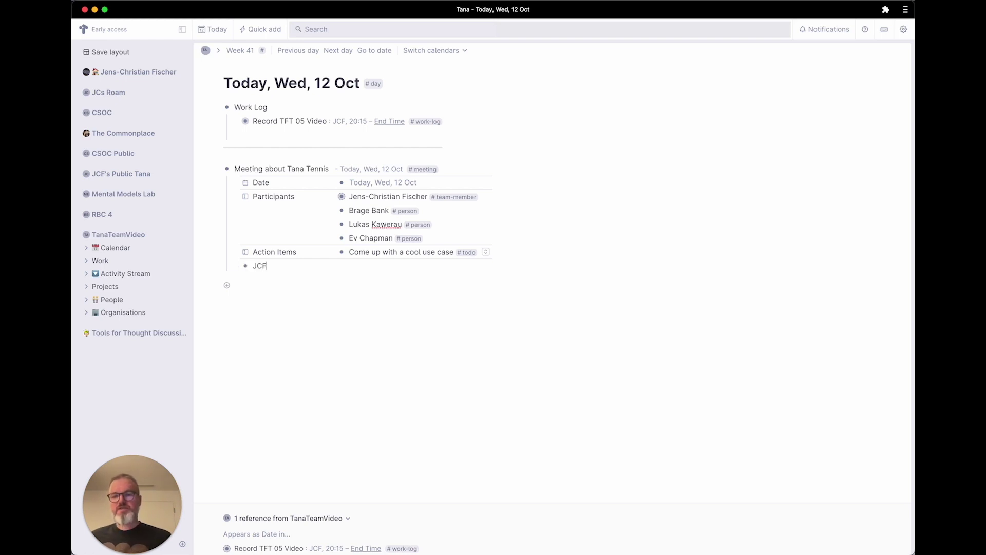
pyautogui.press('Return')
pyautogui.press('Tab')
# Write JCF's note about their ideas, then add a BB heading with 'other ideas including a CRM'.
pyautogui.write('some')
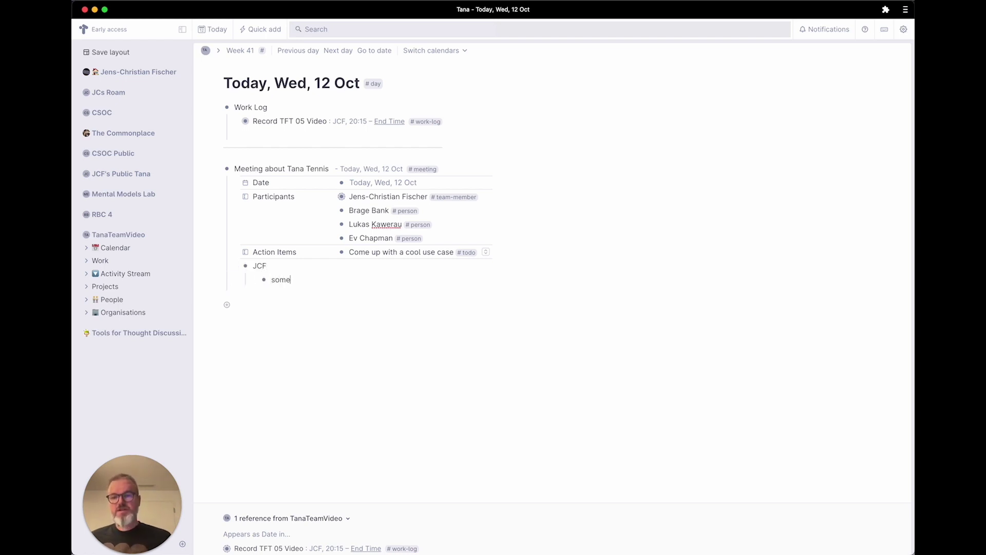
pyautogui.write(' things')
pyautogui.press('BackSpace')
pyautogui.press('BackSpace')
pyautogui.press('BackSpace')
pyautogui.press('BackSpace')
pyautogui.press('BackSpace')
pyautogui.press('BackSpace')
pyautogui.press('BackSpace')
pyautogui.press('BackSpace')
pyautogui.write('of my ideas')
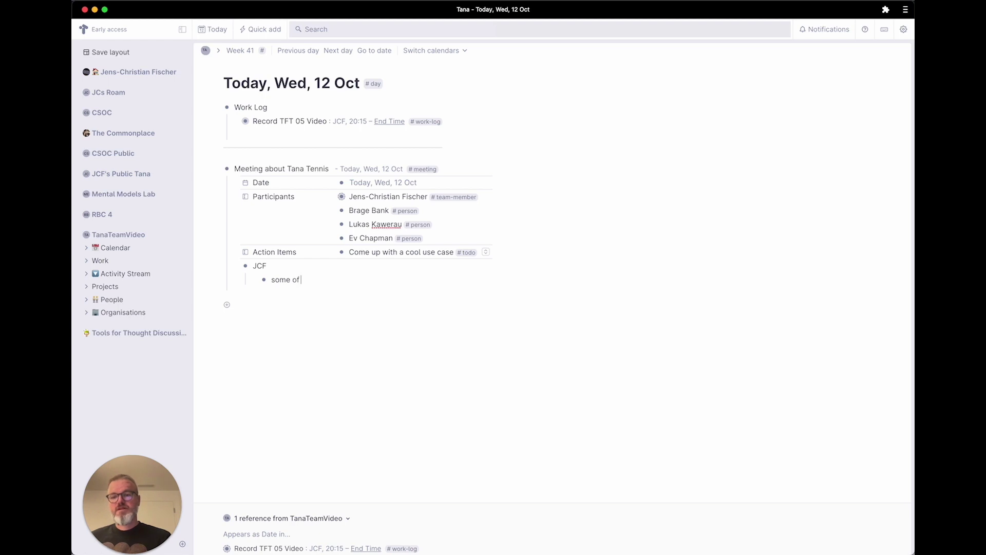
pyautogui.press('Return')
pyautogui.write('BB')
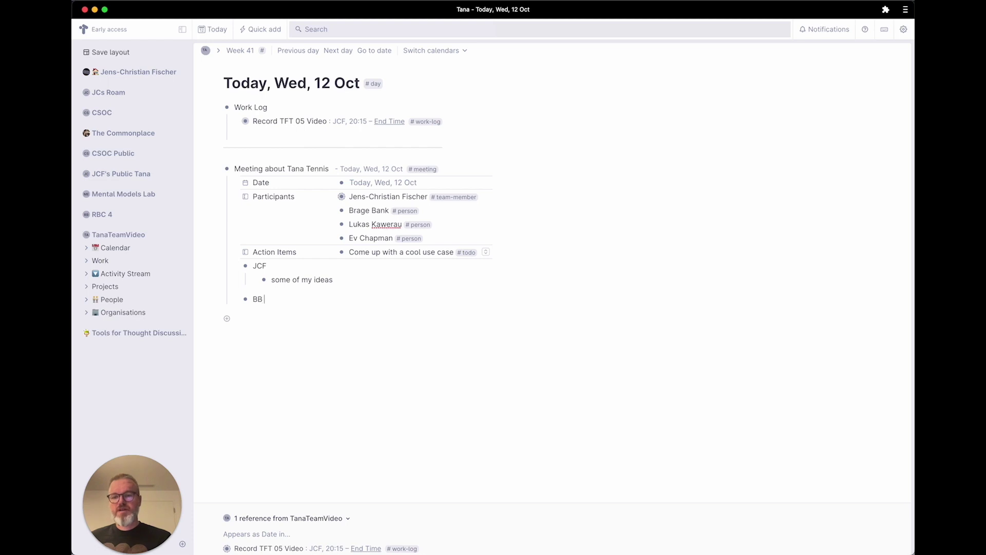
pyautogui.press('Return')
pyautogui.press('Tab')
pyautogui.write('other ida')
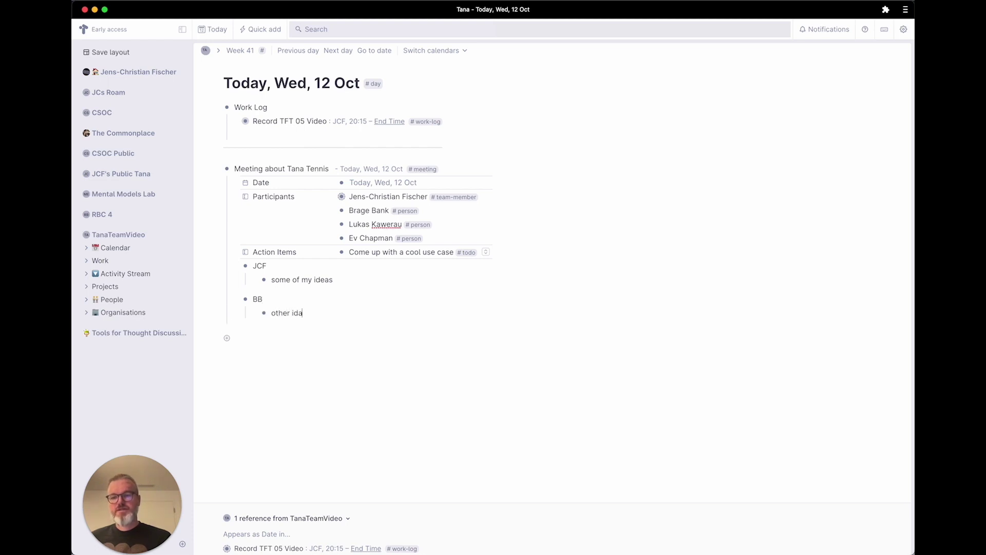
pyautogui.press('BackSpace')
pyautogui.write('eas inc')
pyautogui.press('BackSpace')
pyautogui.write('including')
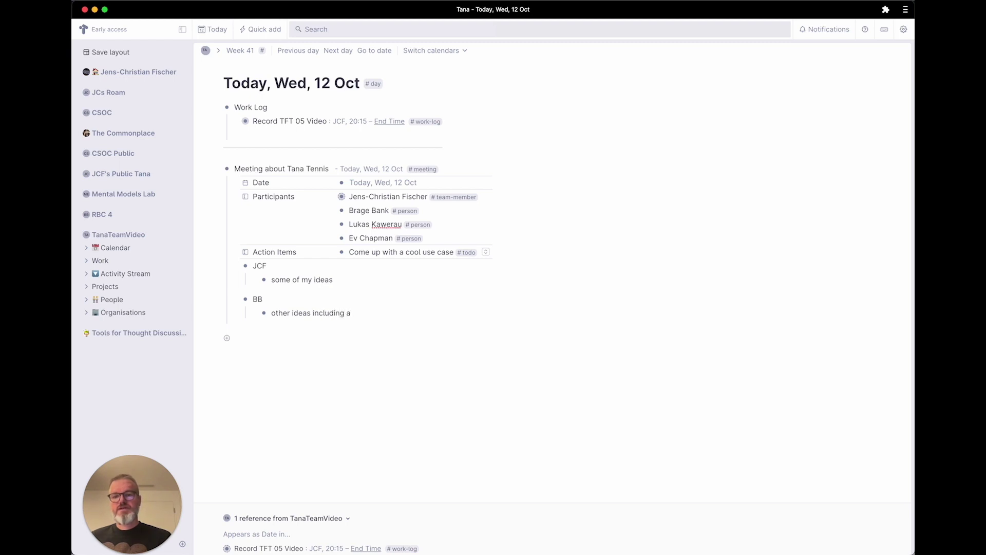
pyautogui.write(' a CRM')
# Add a third participant heading with an indented note about their thoughts.
pyautogui.press('Return')
pyautogui.write('Luk')
pyautogui.press('BackSpace')
pyautogui.press('BackSpace')
pyautogui.write('K')
pyautogui.press('Return')
pyautogui.press('Tab')
pyautogui.write('has ')
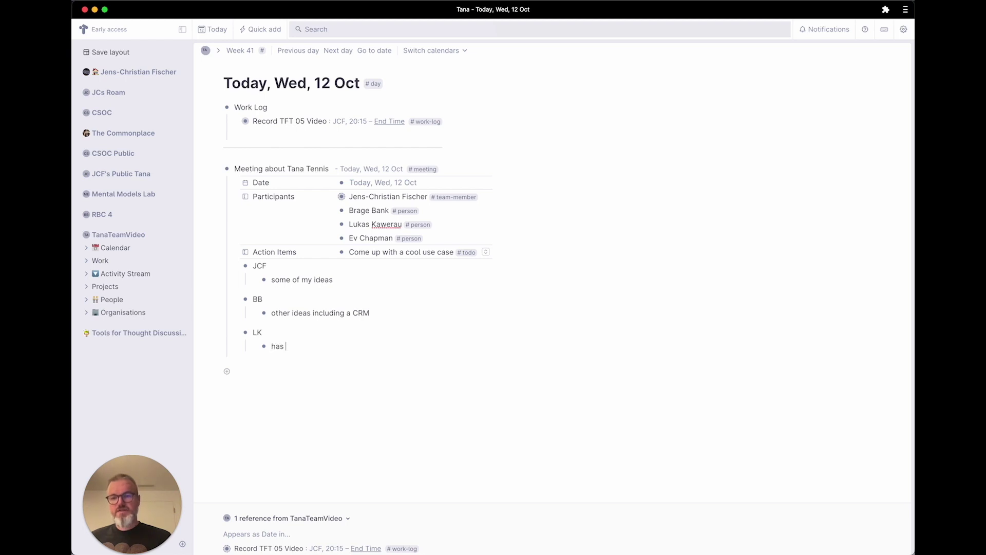
pyautogui.write('tooughts ab')
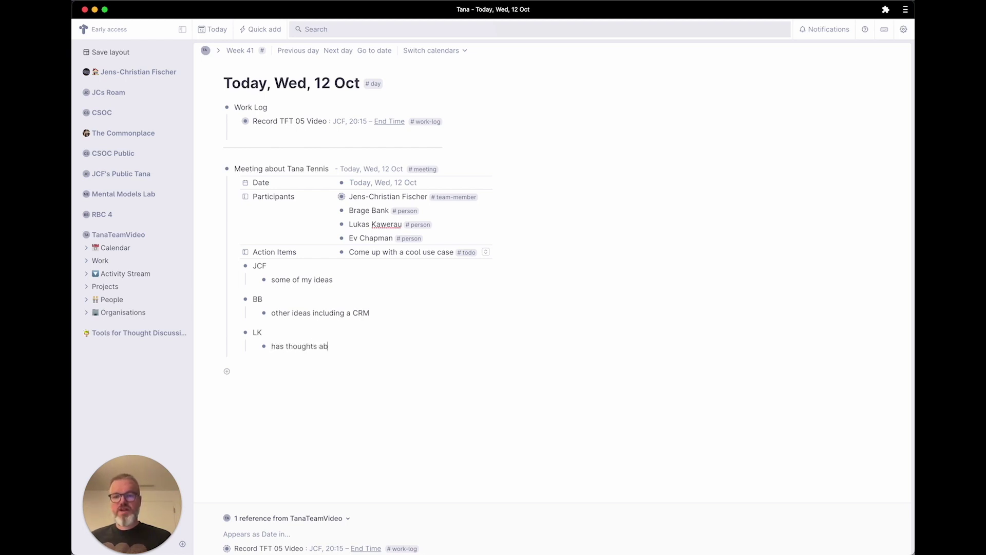
pyautogui.write('out thougs')
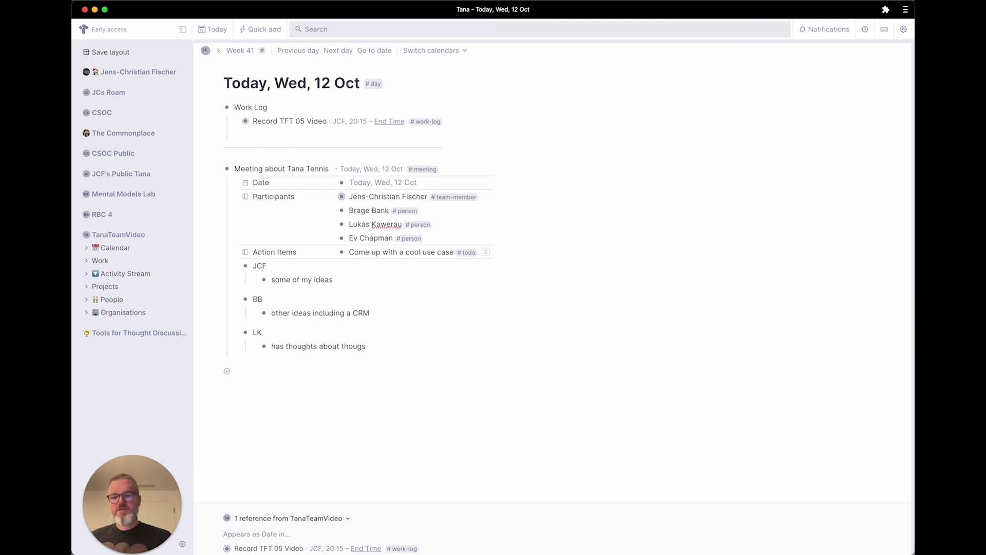
pyautogui.press('BackSpace')
pyautogui.write('ts')
# Add an EV heading with the note 'thinking about content' and outdent a new bullet.
pyautogui.press('Return')
pyautogui.write('EV')
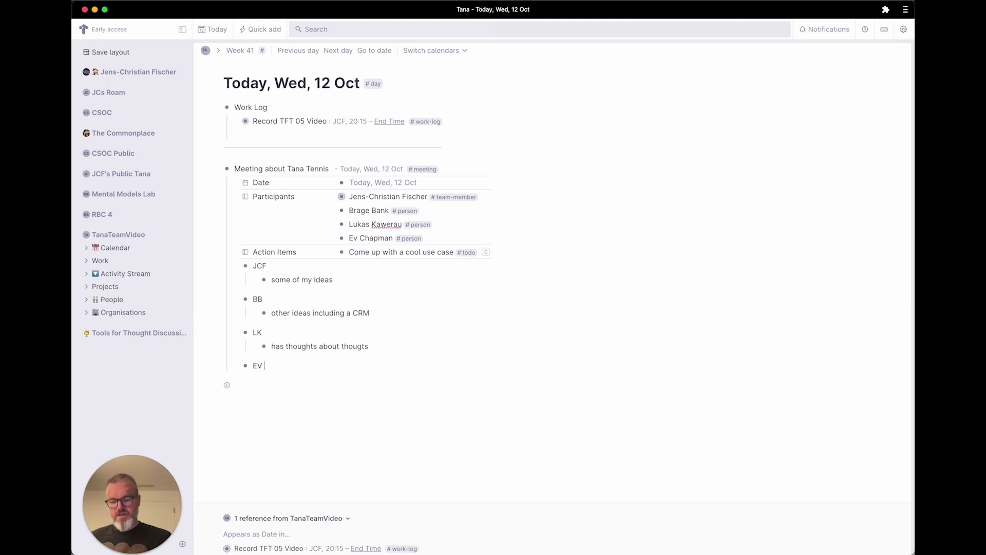
pyautogui.press('Return')
pyautogui.press('Tab')
pyautogui.write('thi')
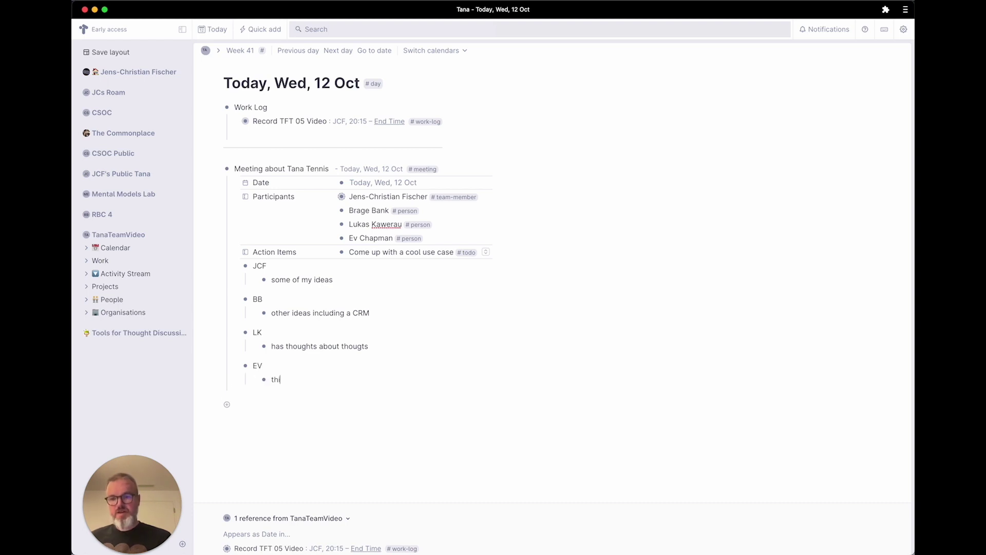
pyautogui.write('nking about content')
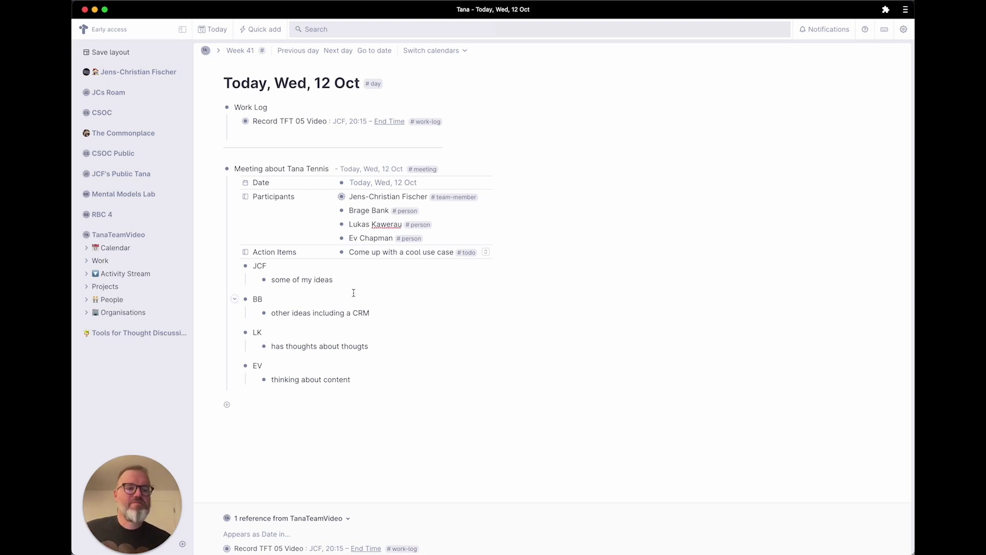
pyautogui.press('Return')
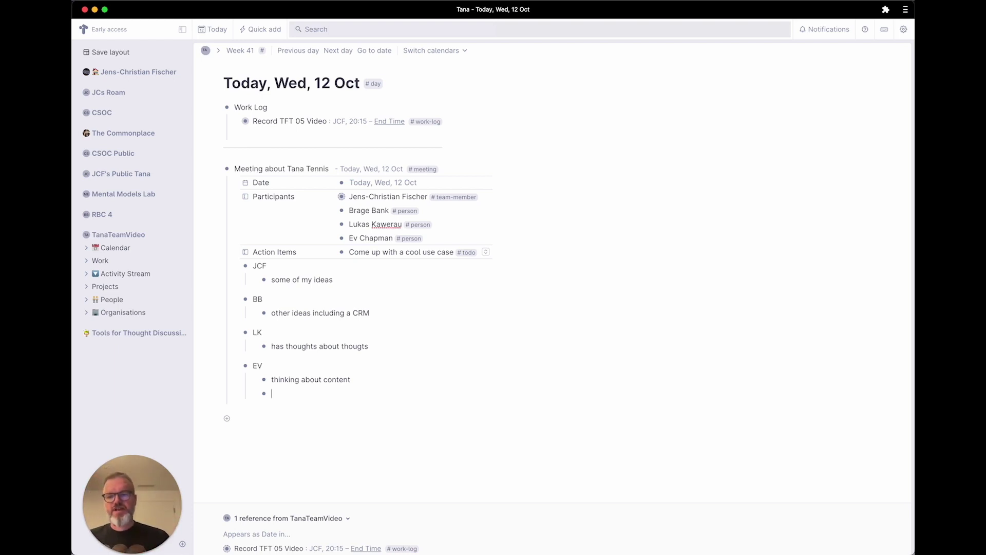
pyautogui.hotkey('shift', 'Tab')
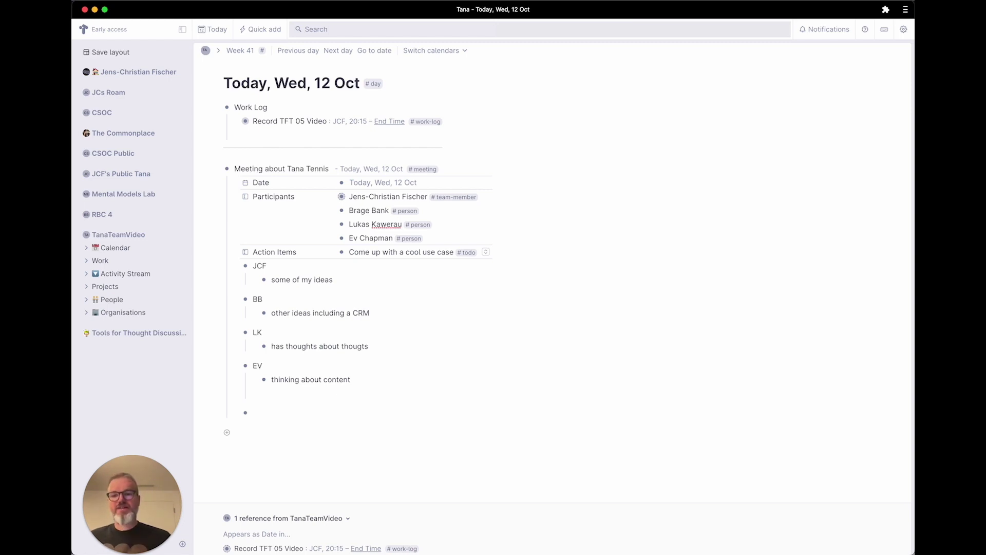
pyautogui.write('We sh')
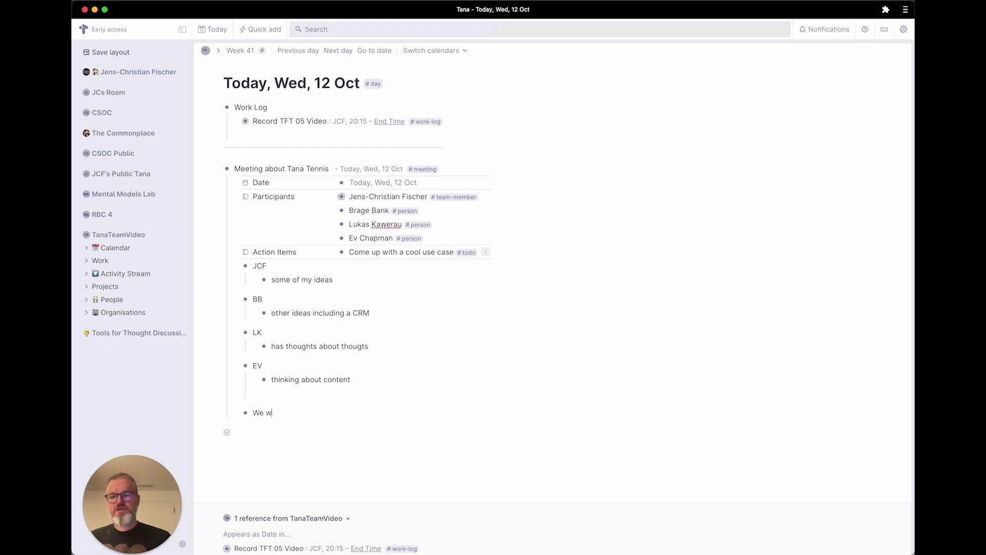
pyautogui.write('ould tak')
pyautogui.write('e')
pyautogui.press('BackSpace')
pyautogui.press('BackSpace')
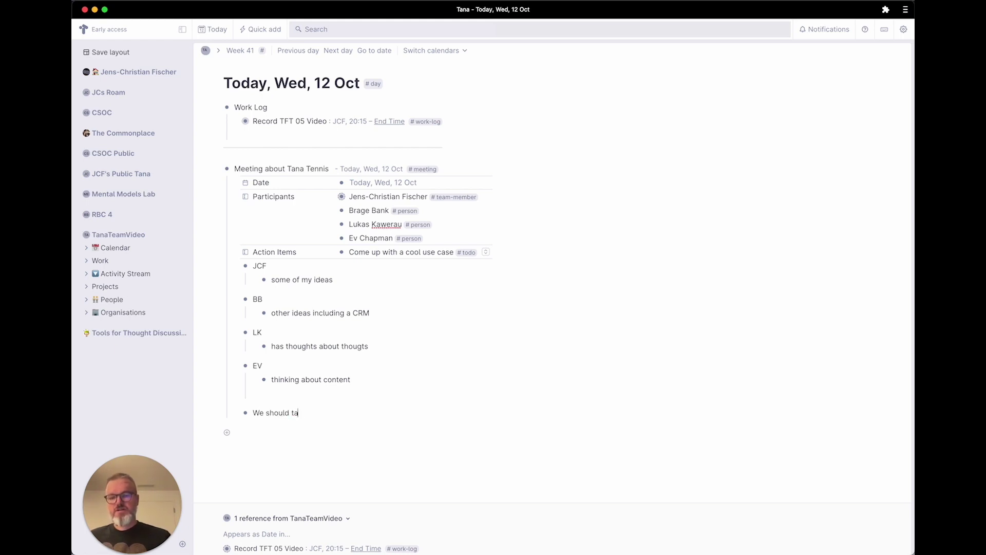
pyautogui.write('ljk')
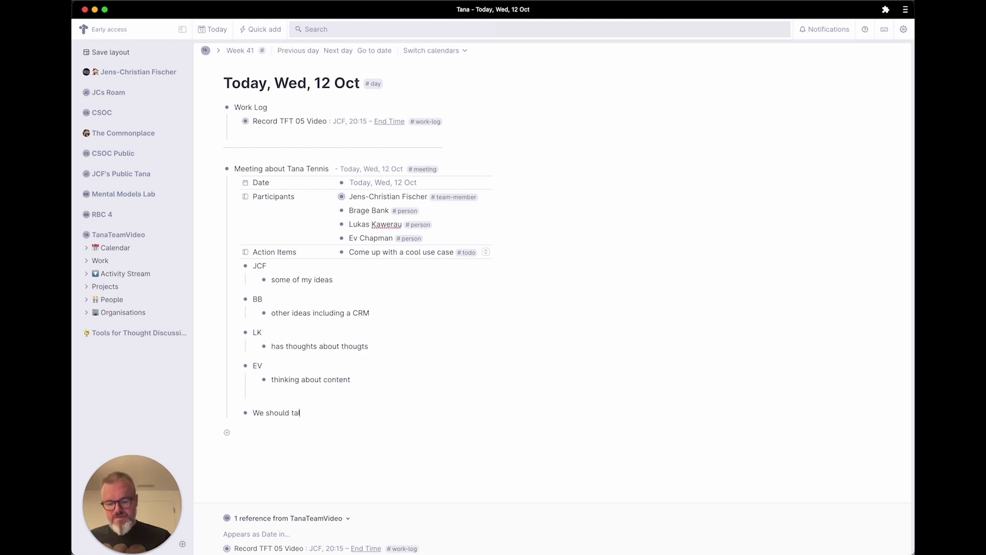
pyautogui.write('lk to @STian')
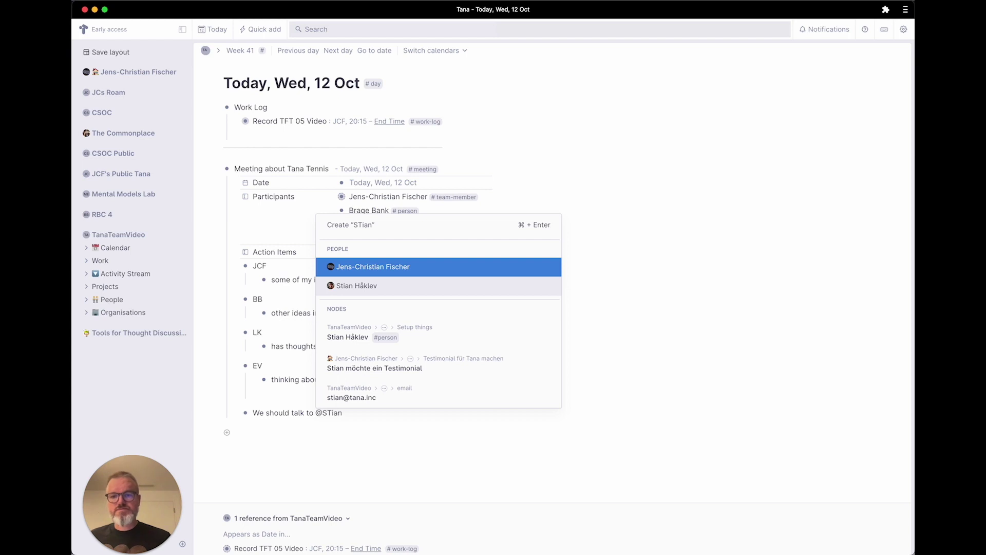
pyautogui.press('Down')
pyautogui.press('Down')
pyautogui.press('Return')
pyautogui.write('a')
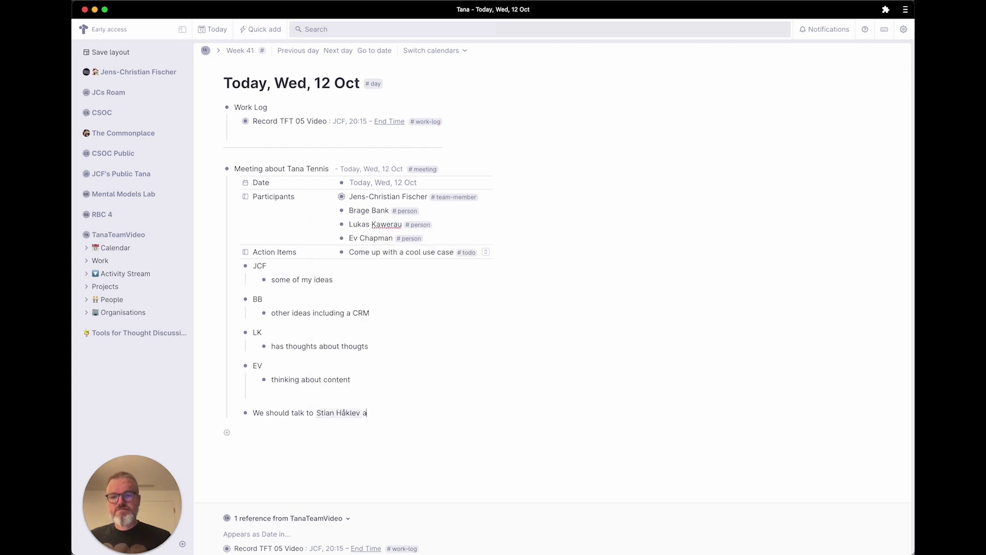
pyautogui.write('bout sponso')
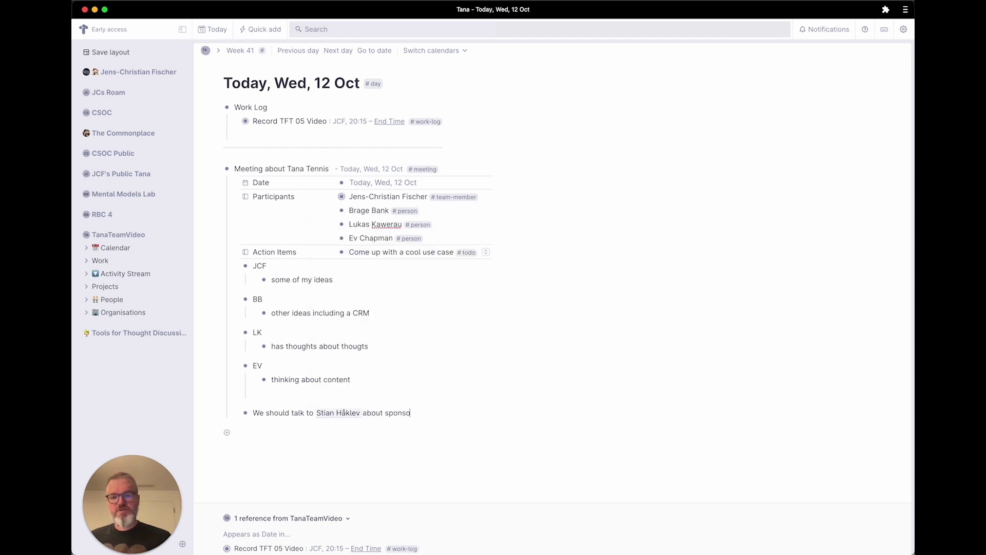
pyautogui.write('r')
pyautogui.press('BackSpace')
pyautogui.press('BackSpace')
pyautogui.press('BackSpace')
pyautogui.write('orship')
pyautogui.write('#ta')
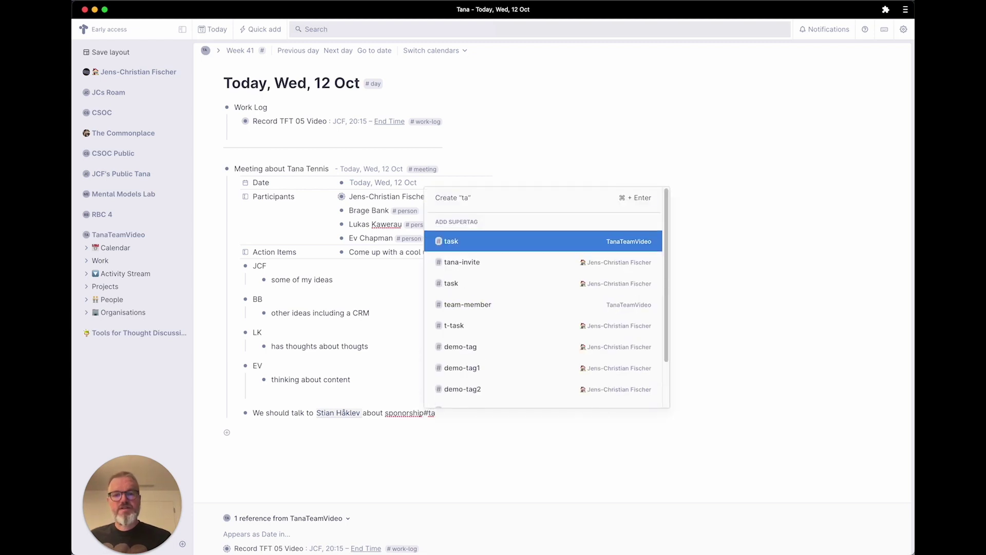
pyautogui.press('Return')
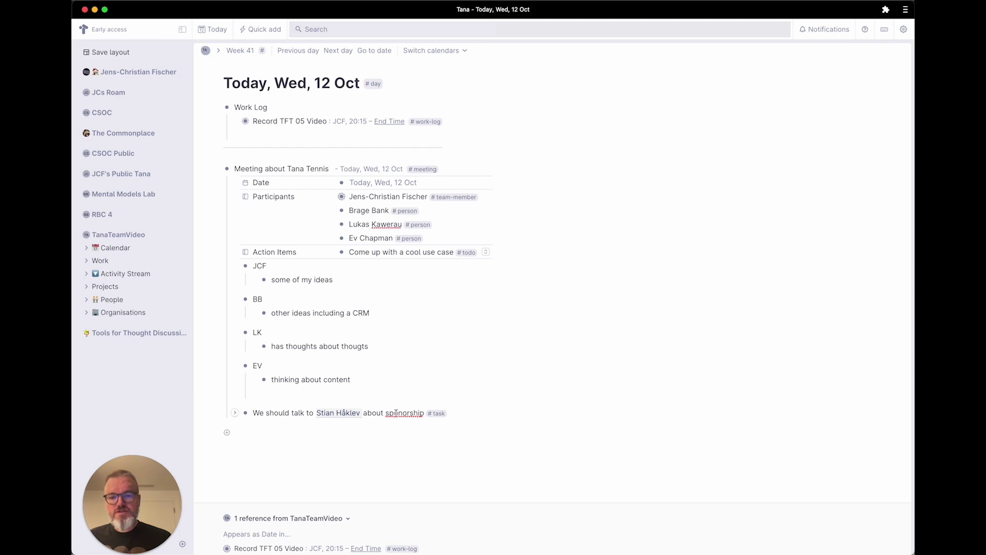
pyautogui.write('s')
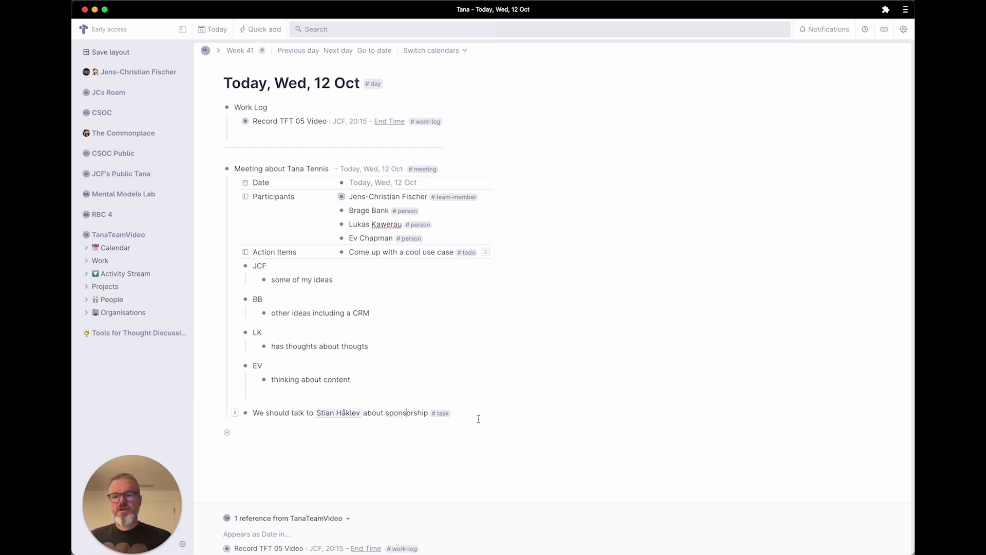
pyautogui.click(108, 262)
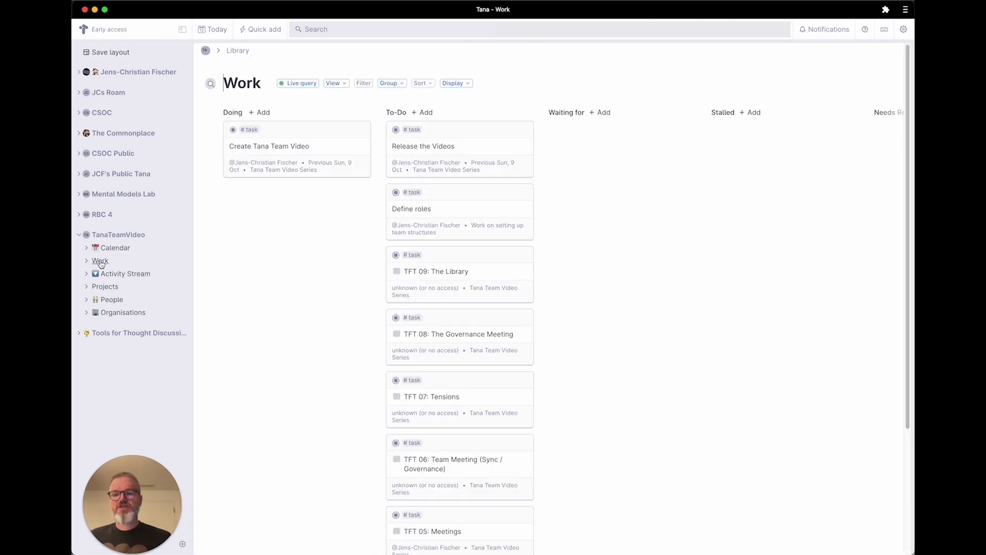
pyautogui.scroll(-1, 497, 295)
pyautogui.scroll(-5, 497, 296)
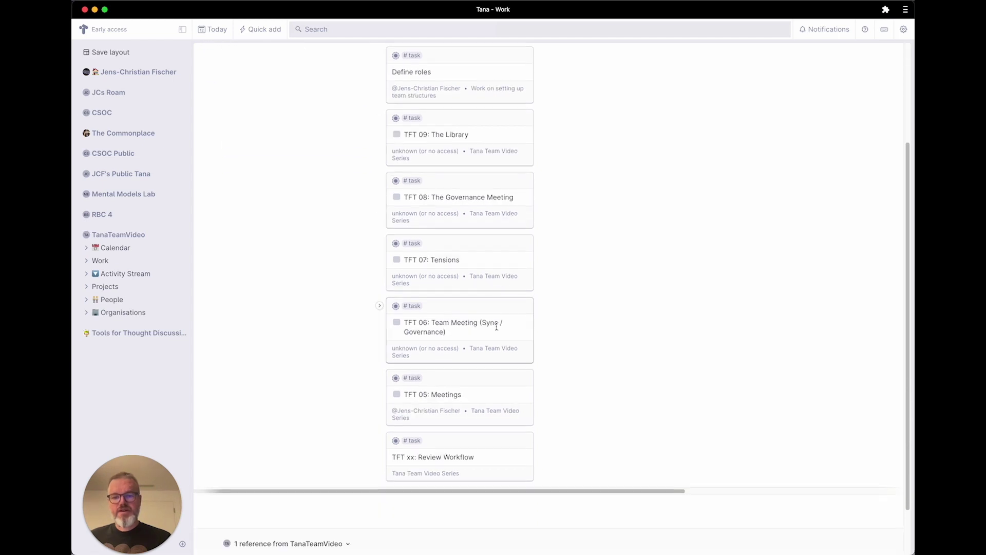
pyautogui.scroll(5, 484, 346)
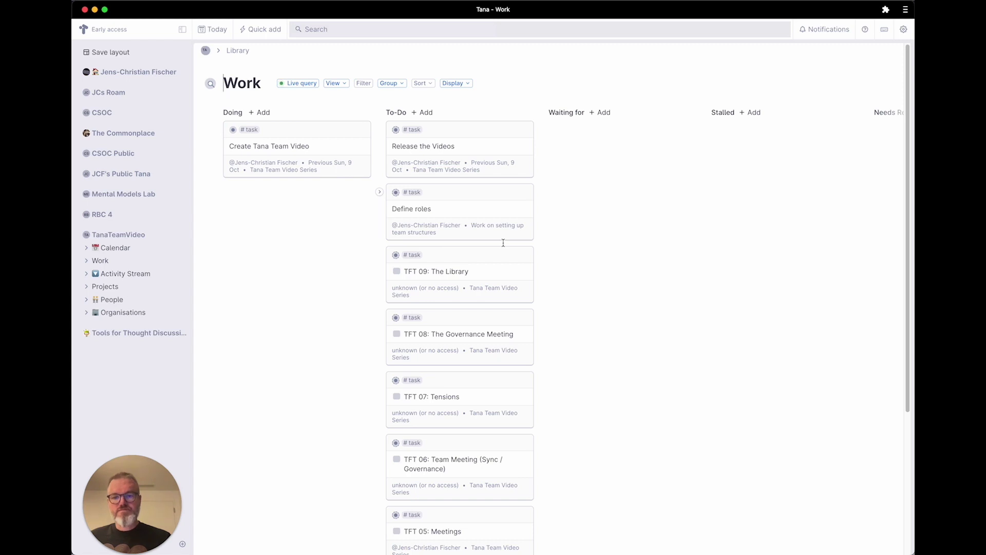
pyautogui.scroll(-5, 534, 264)
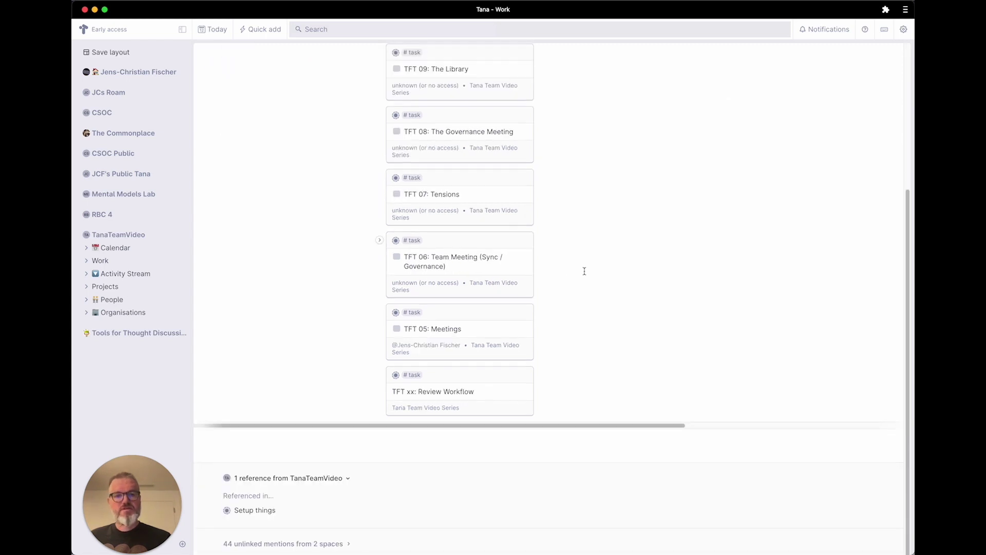
pyautogui.scroll(5, 586, 282)
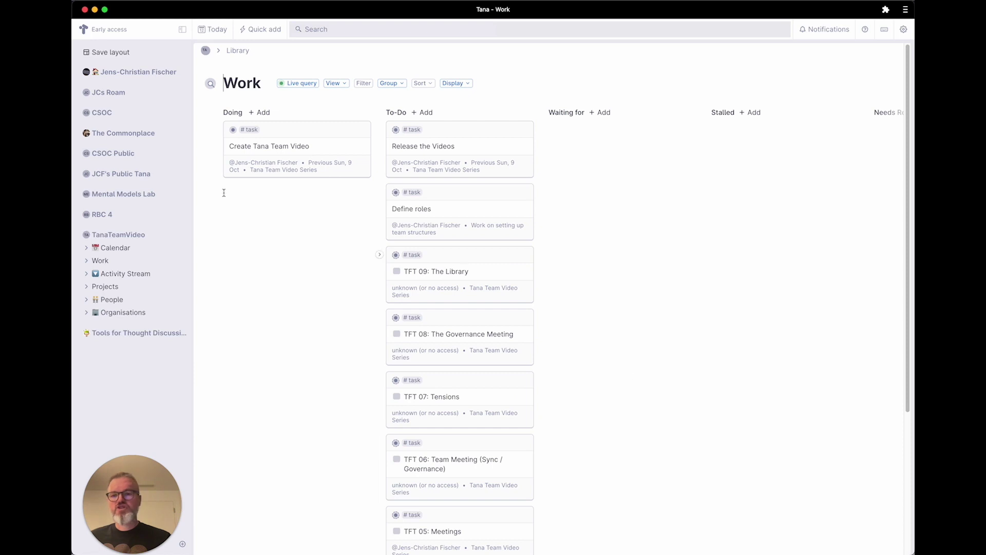
pyautogui.click(116, 248)
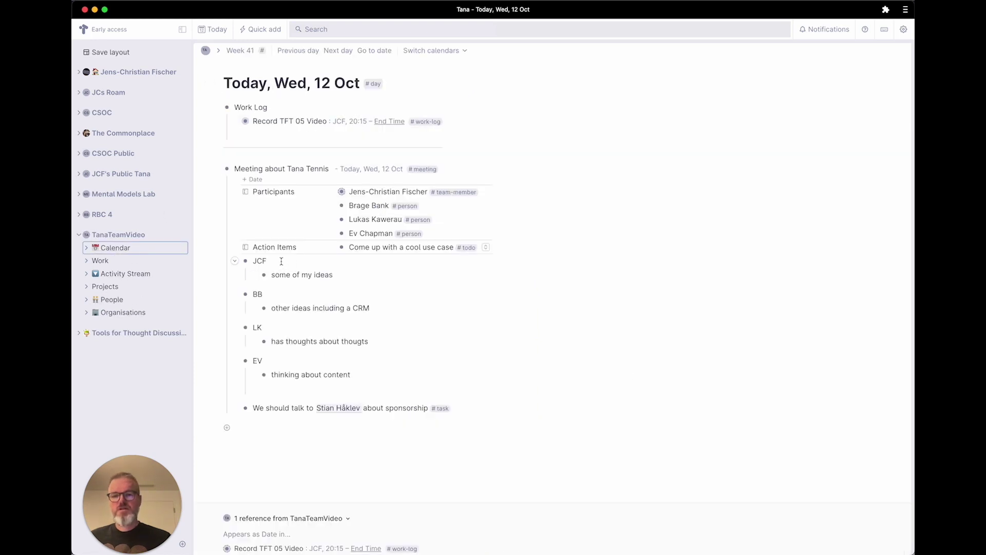
# Make To-Do the default Status in the #task tag's settings.
pyautogui.click(235, 408)
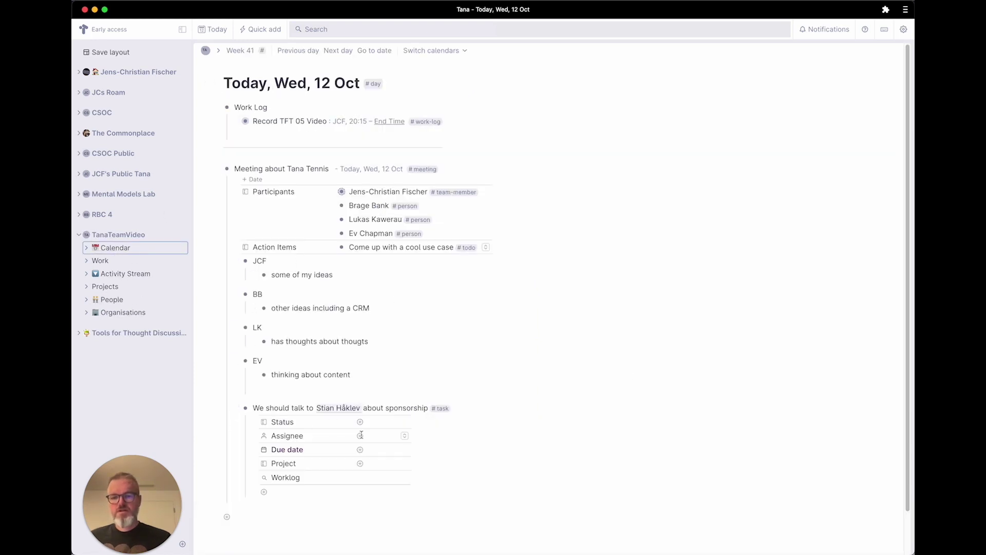
pyautogui.click(384, 425)
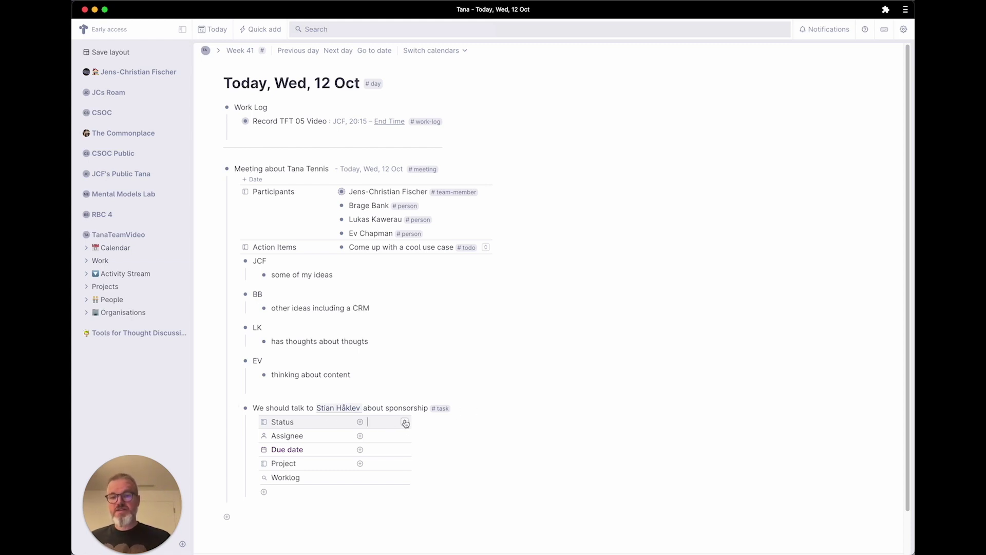
pyautogui.click(444, 410)
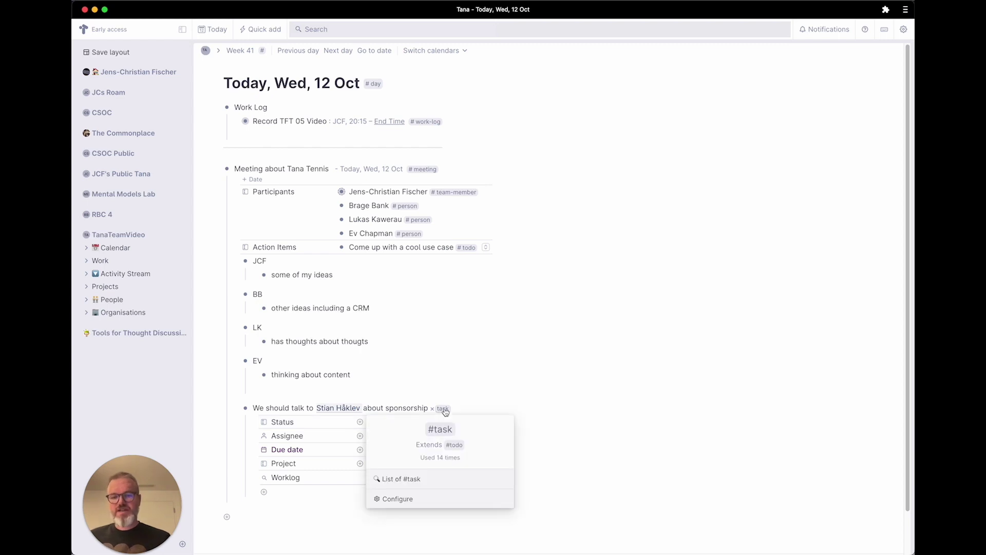
pyautogui.click(453, 500)
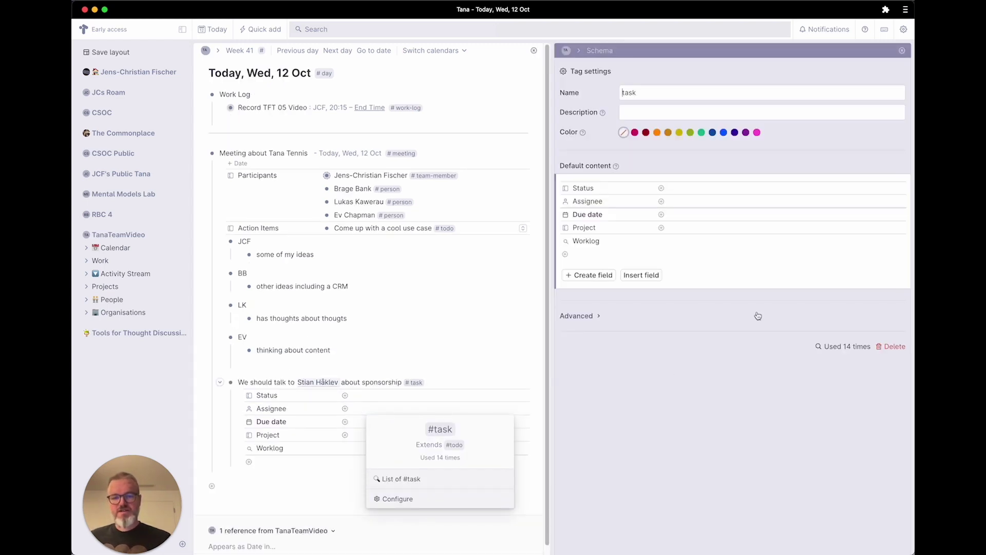
pyautogui.click(598, 315)
pyautogui.click(577, 315)
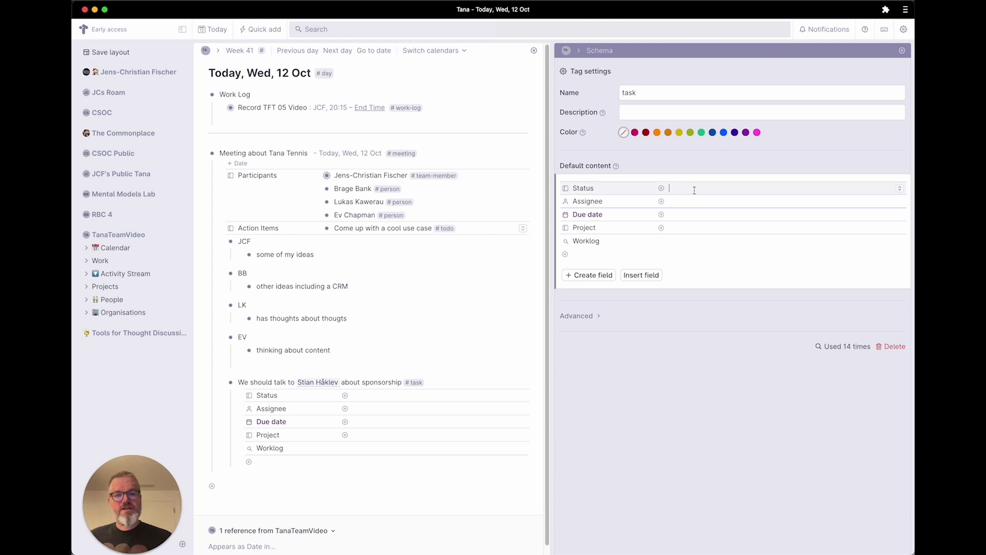
pyautogui.click(691, 188)
pyautogui.write('To')
pyautogui.press('Return')
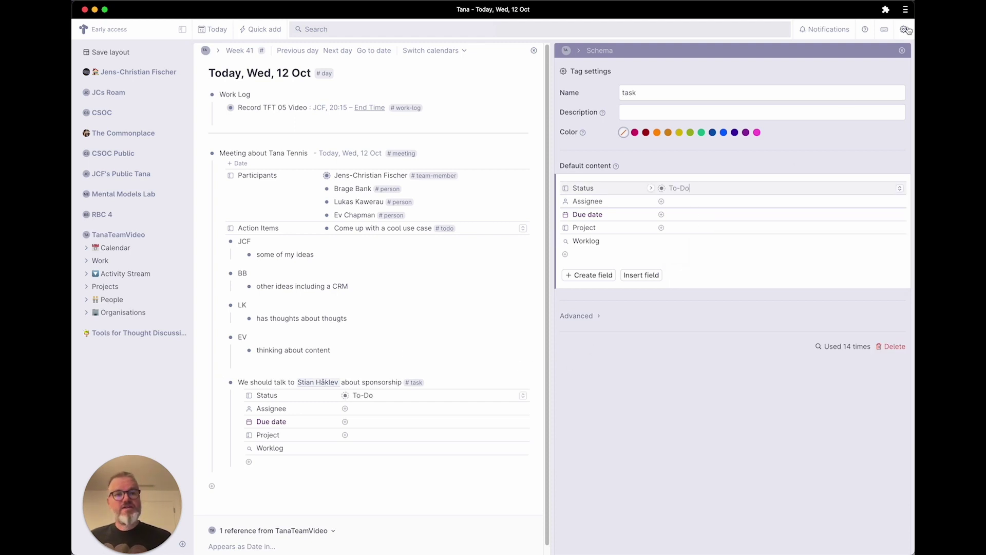
pyautogui.click(903, 50)
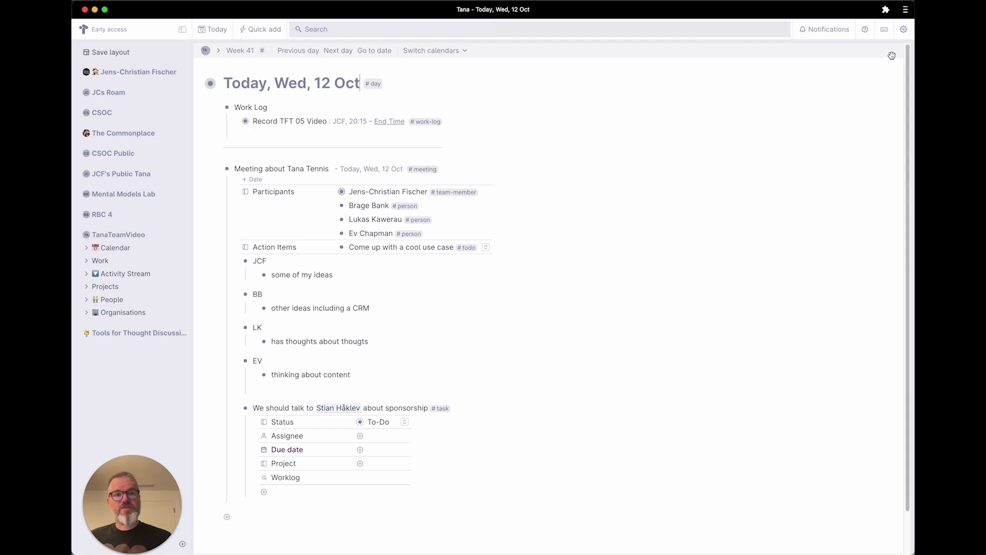
# Find the sponsorship task on the Work board, then return to today's day page.
pyautogui.click(236, 409)
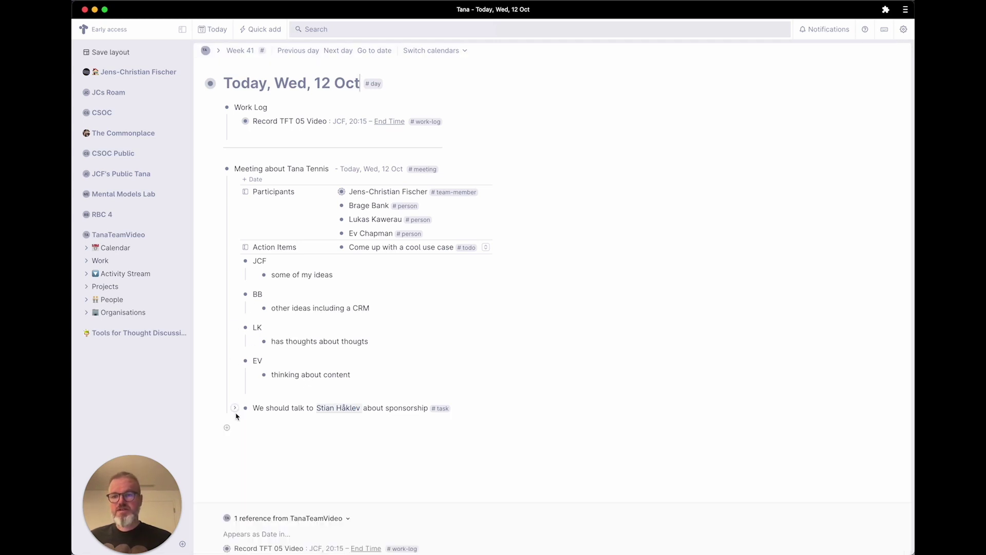
pyautogui.click(110, 264)
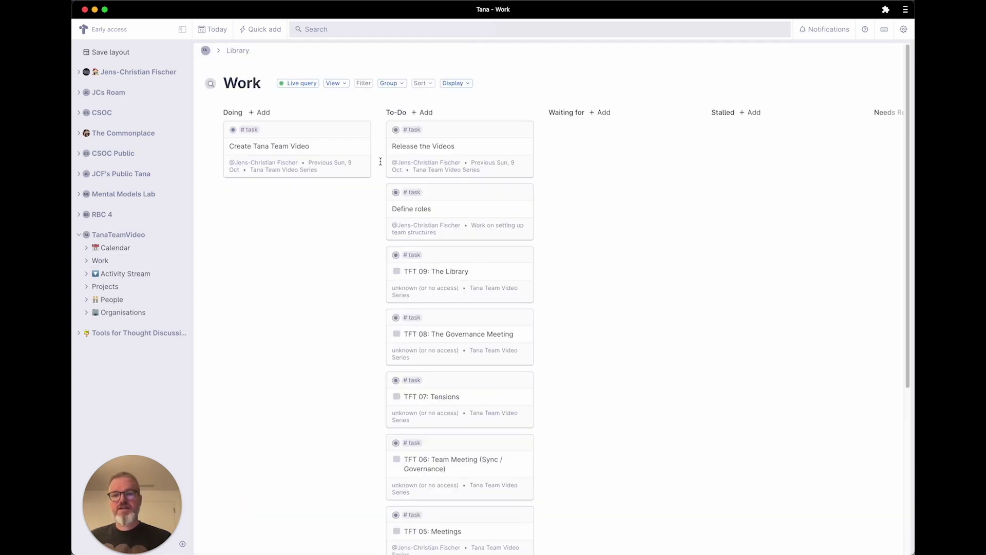
pyautogui.scroll(-5, 483, 267)
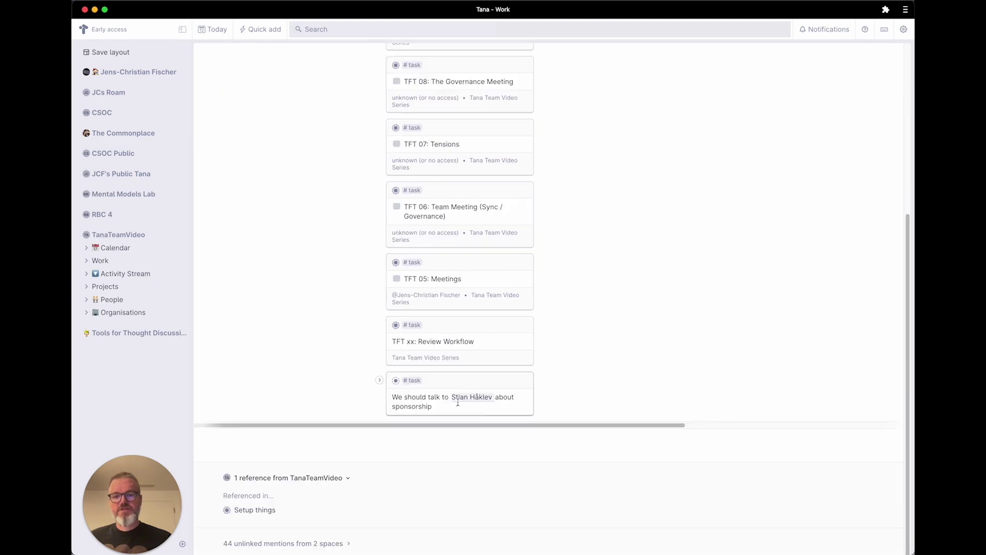
pyautogui.scroll(5, 452, 401)
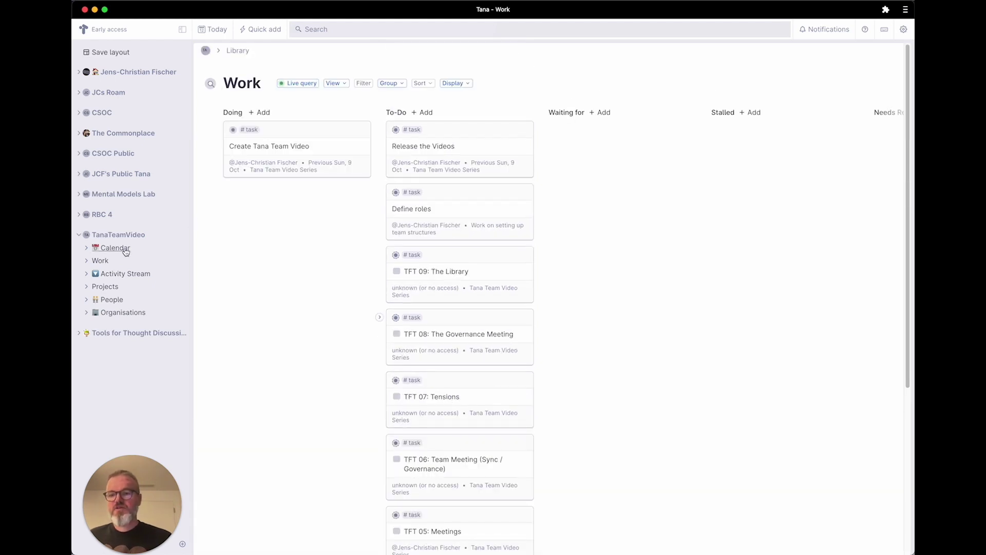
pyautogui.click(125, 248)
pyautogui.click(465, 411)
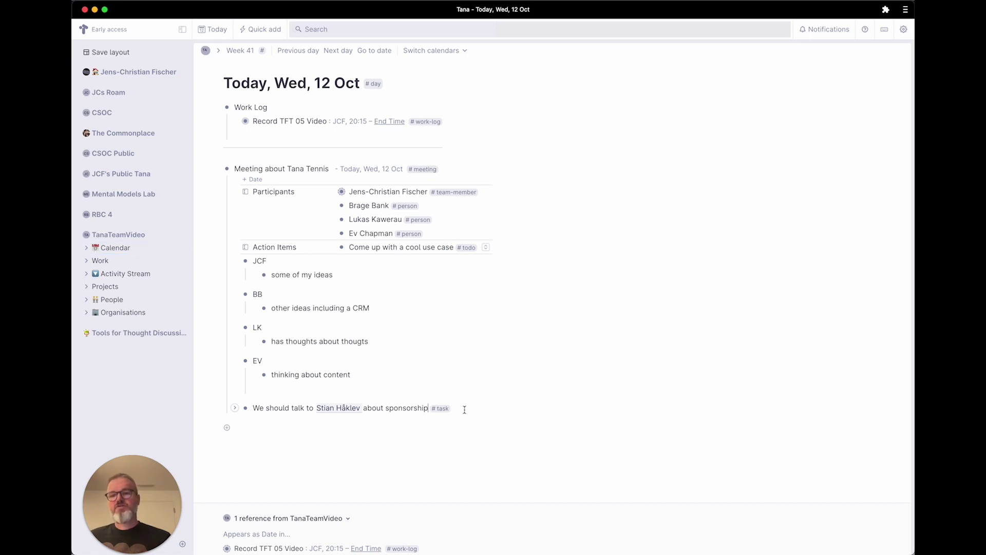
# Retag 'Come up with a cool use case' from #todo to #task, then zoom into the meeting.
pyautogui.click(318, 387)
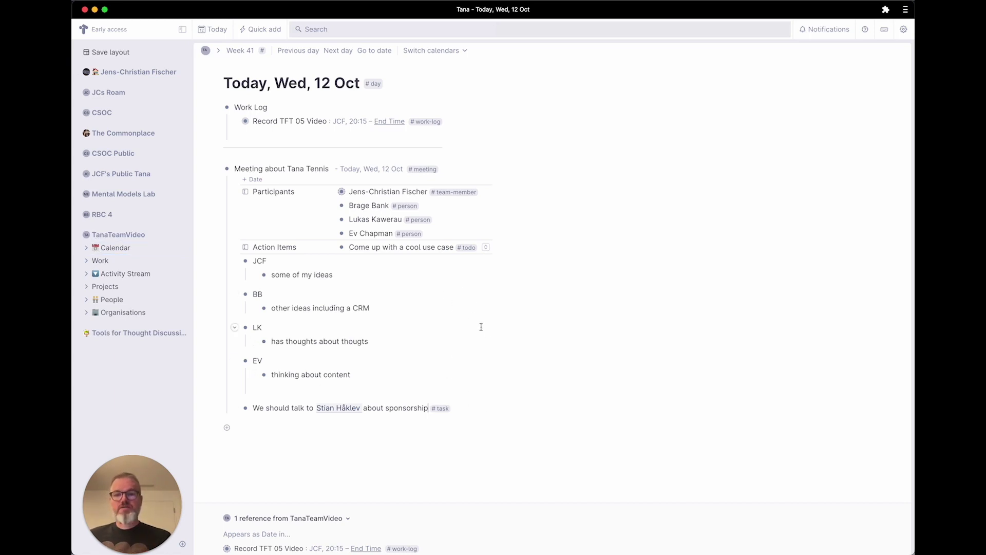
pyautogui.click(477, 249)
pyautogui.press('BackSpace')
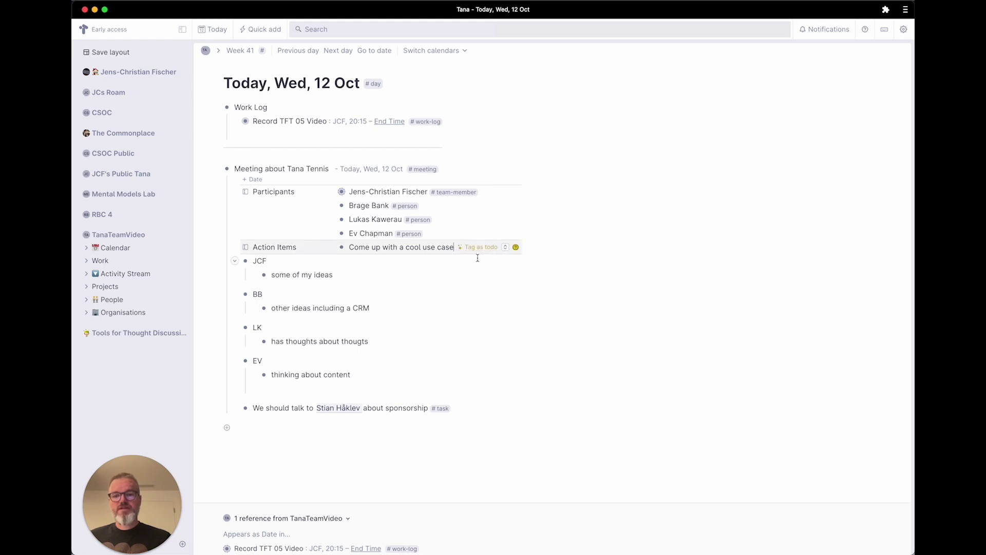
pyautogui.write('#task')
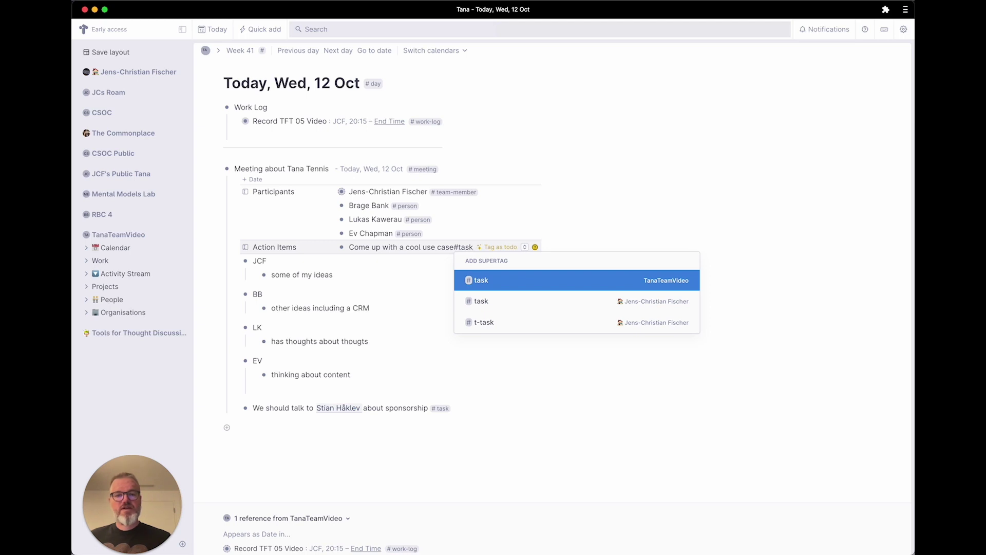
pyautogui.press('Return')
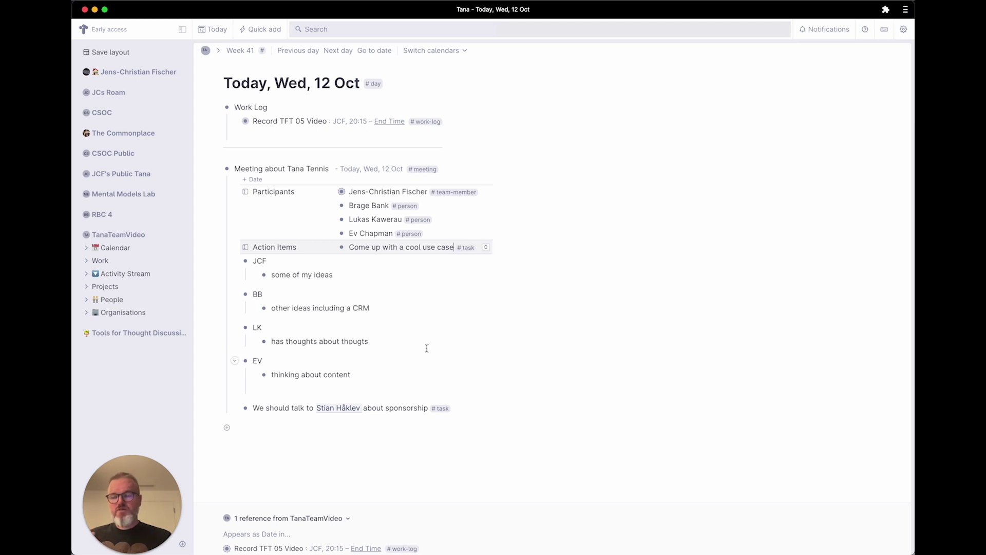
pyautogui.click(227, 168)
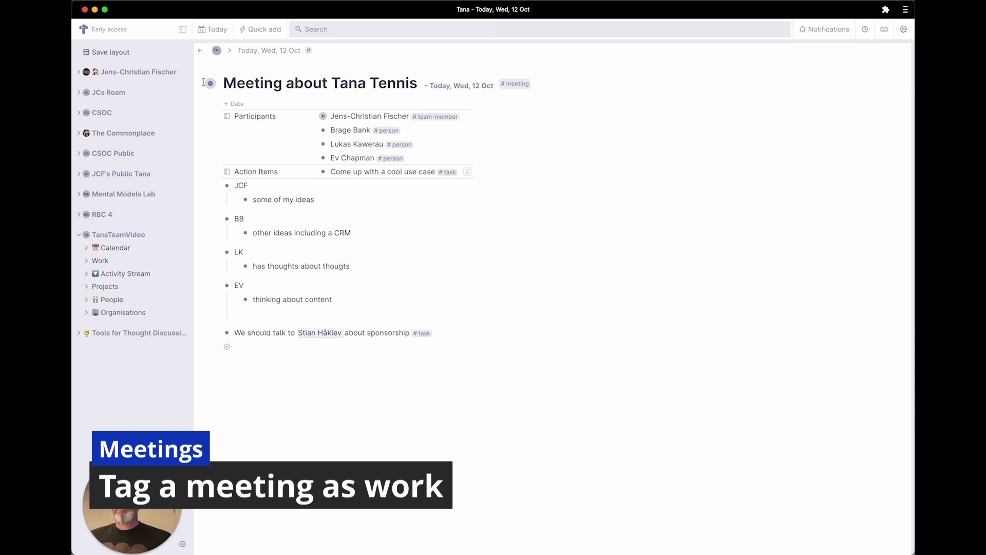
# Back on the Wed, 12 Oct page, add a 'Did meeting' work-log entry, then delete it.
pyautogui.click(269, 50)
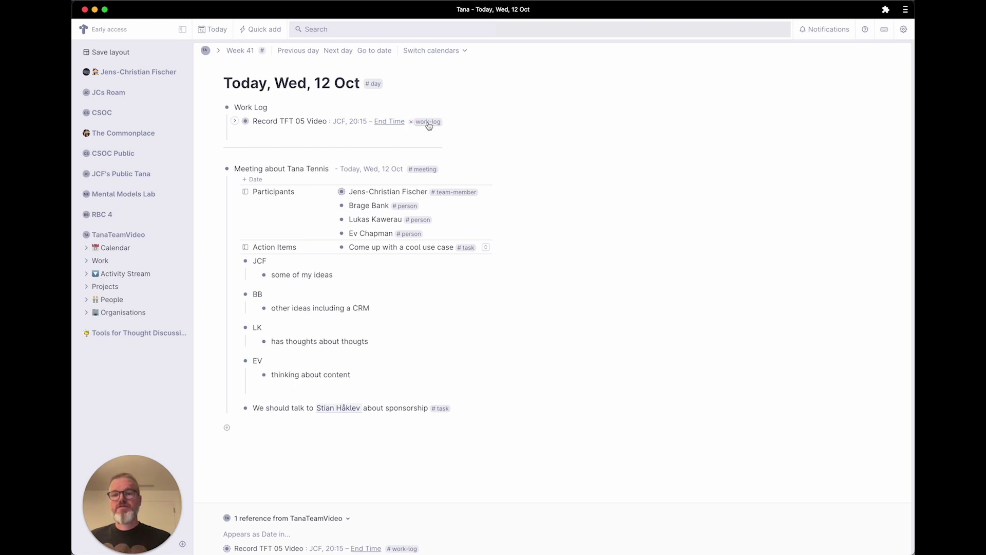
pyautogui.click(453, 123)
pyautogui.press('Return')
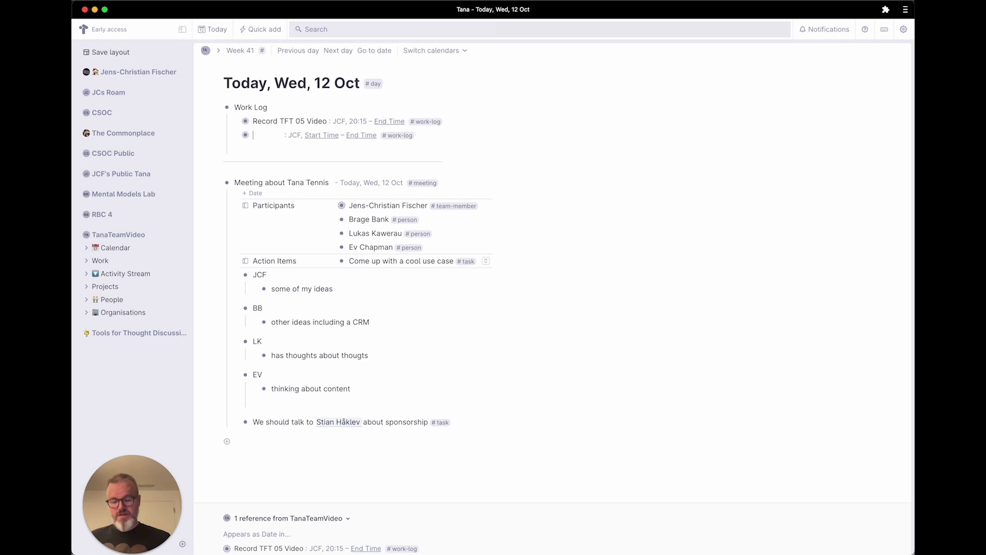
pyautogui.write('Did meeti')
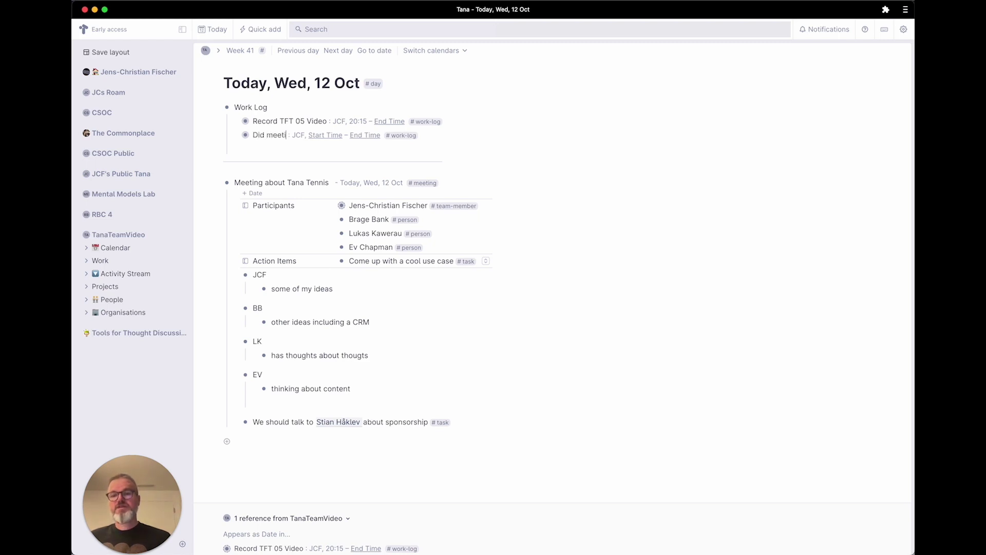
pyautogui.press('BackSpace')
pyautogui.press('BackSpace')
pyautogui.write('i')
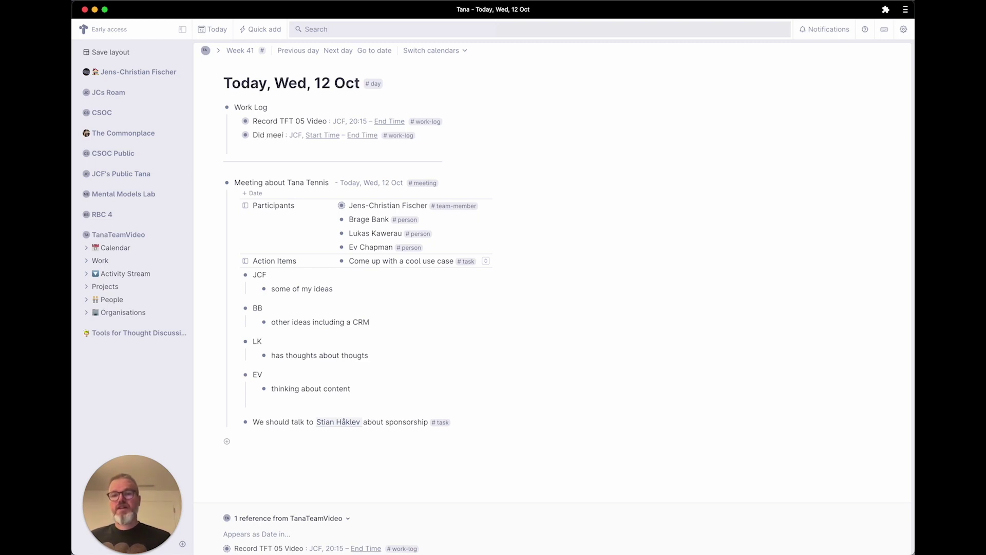
pyautogui.press('BackSpace')
pyautogui.write('ting')
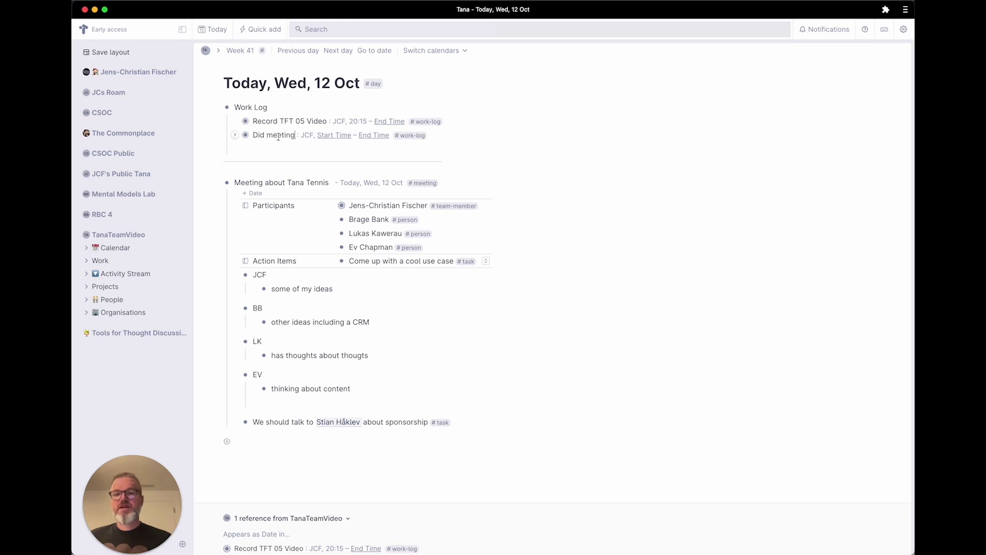
pyautogui.rightClick(245, 135)
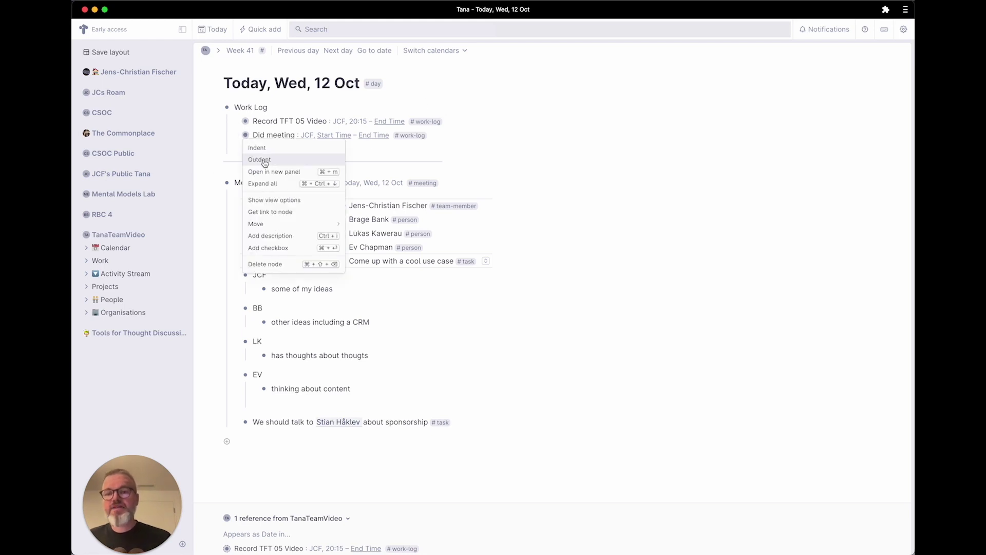
pyautogui.click(289, 265)
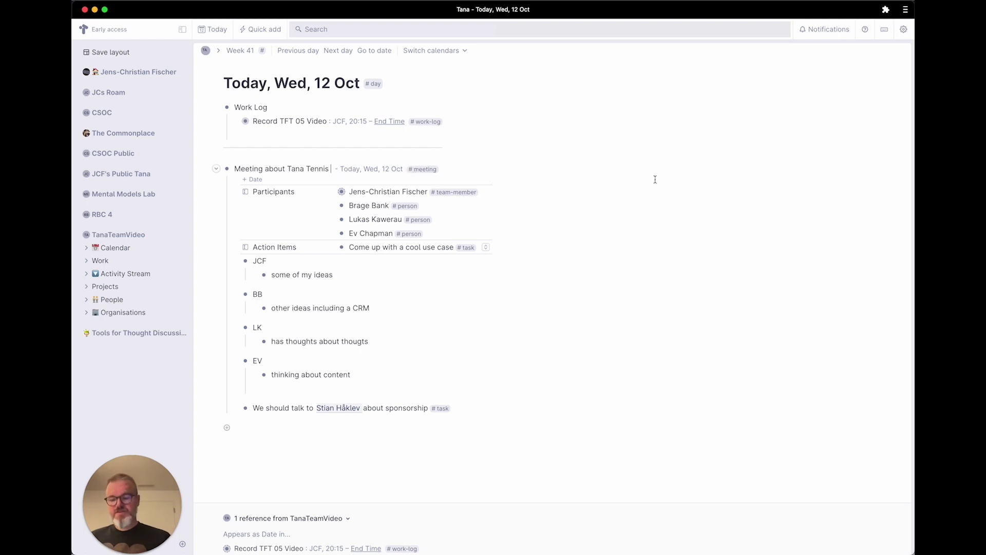
# Tag the meeting #work-log and set its Task field to a new #task 'Tana Tennis Challenge'.
pyautogui.write('#work')
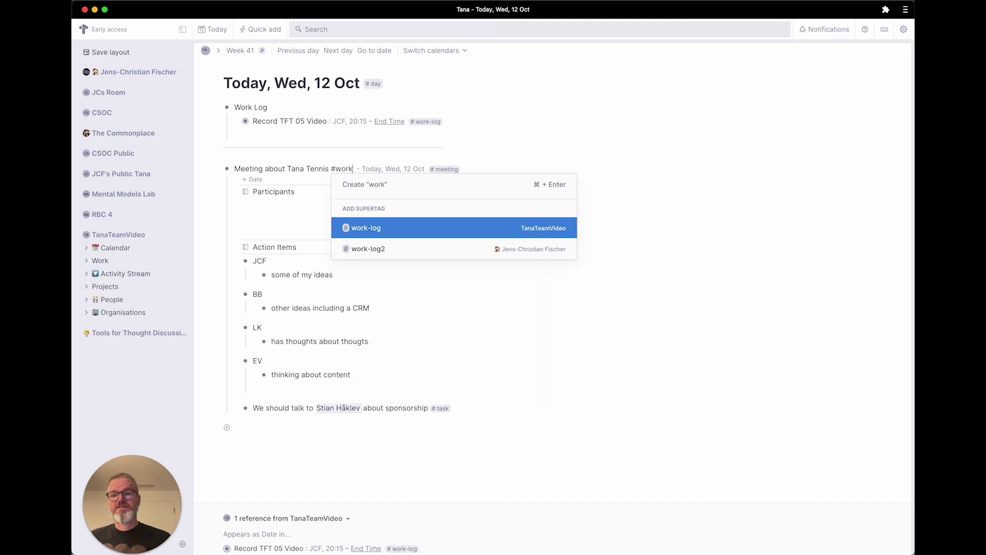
pyautogui.press('Return')
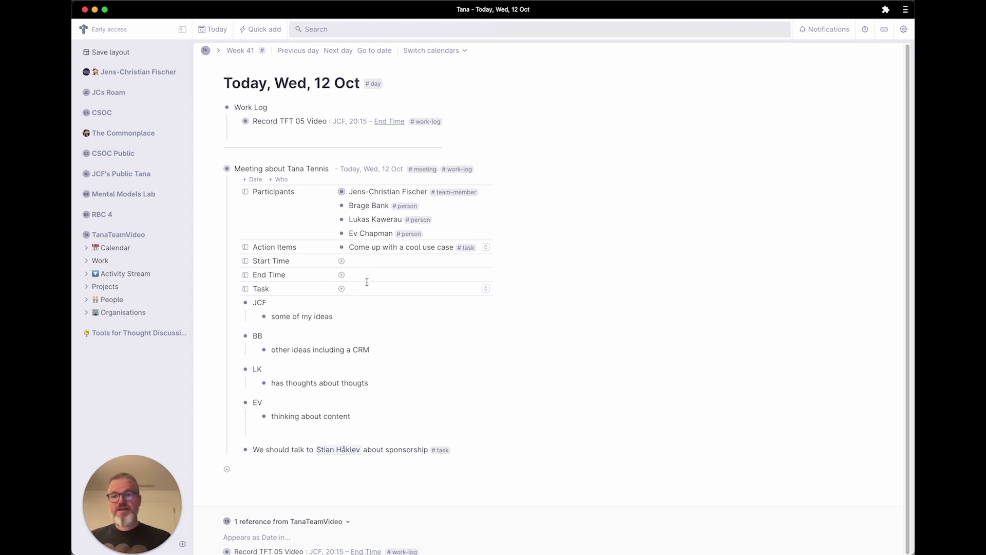
pyautogui.click(486, 289)
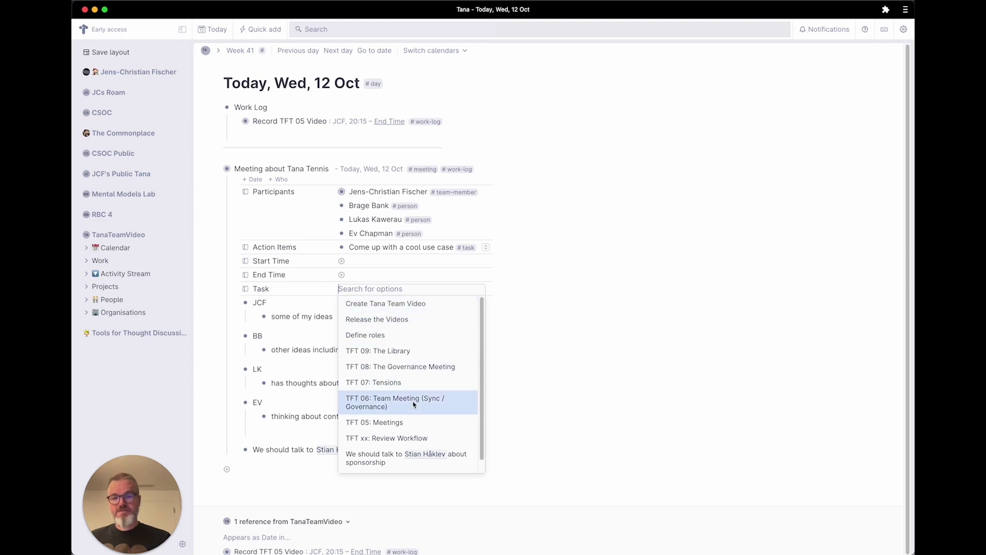
pyautogui.click(462, 312)
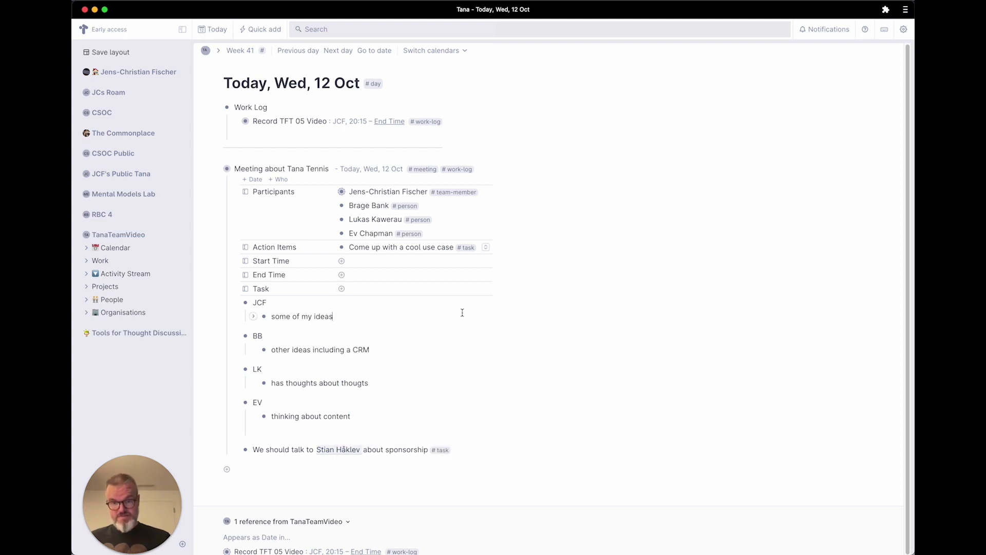
pyautogui.click(373, 289)
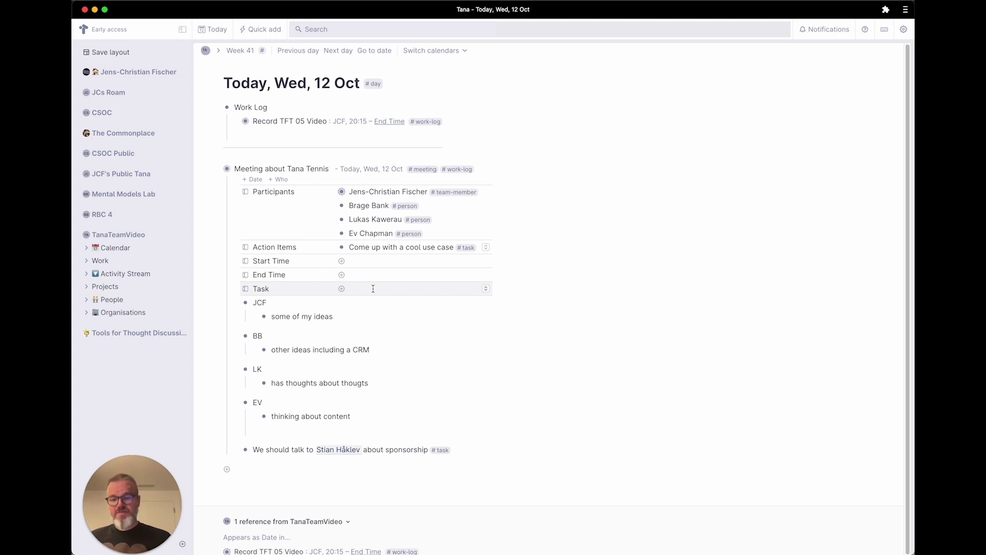
pyautogui.write('Tana Tennis')
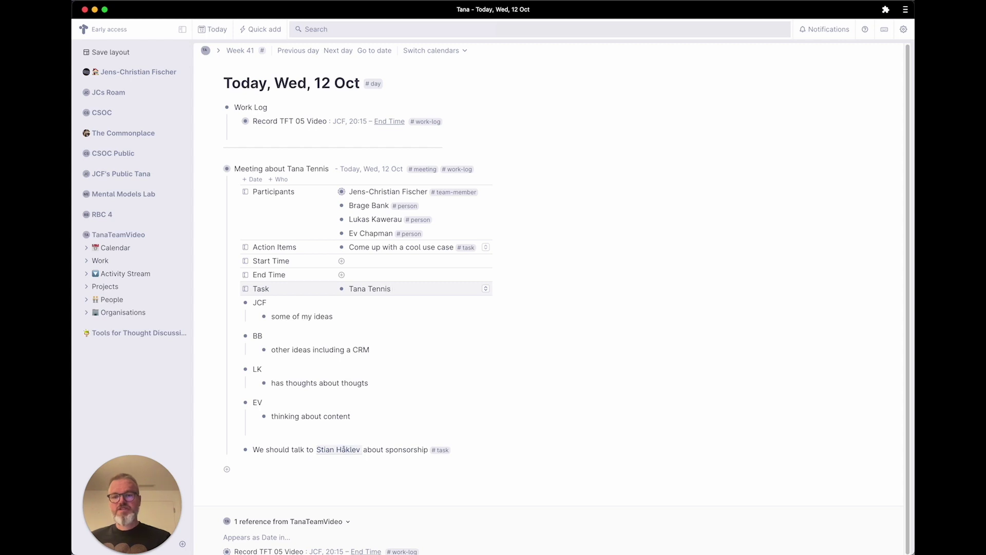
pyautogui.write(' Challenge#task')
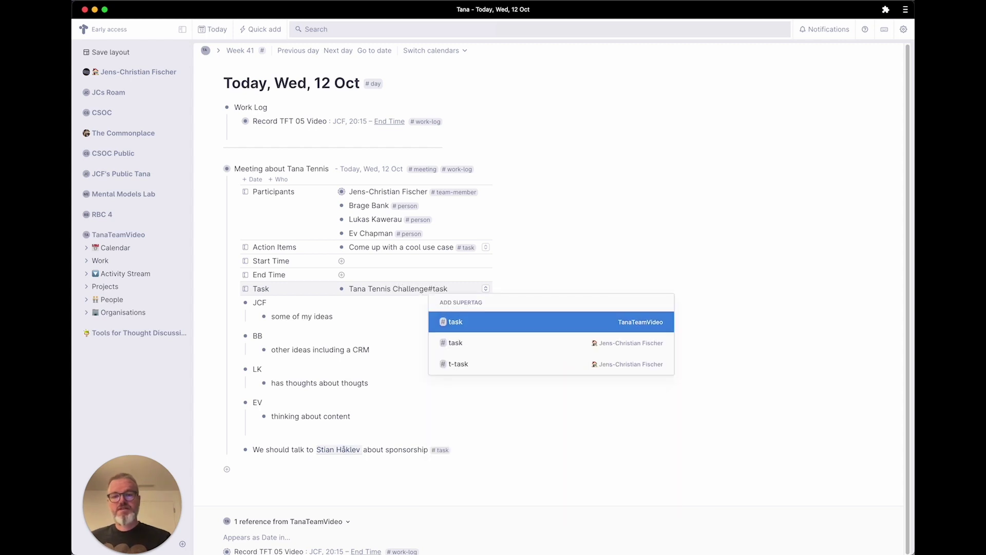
pyautogui.press('Return')
pyautogui.click(384, 263)
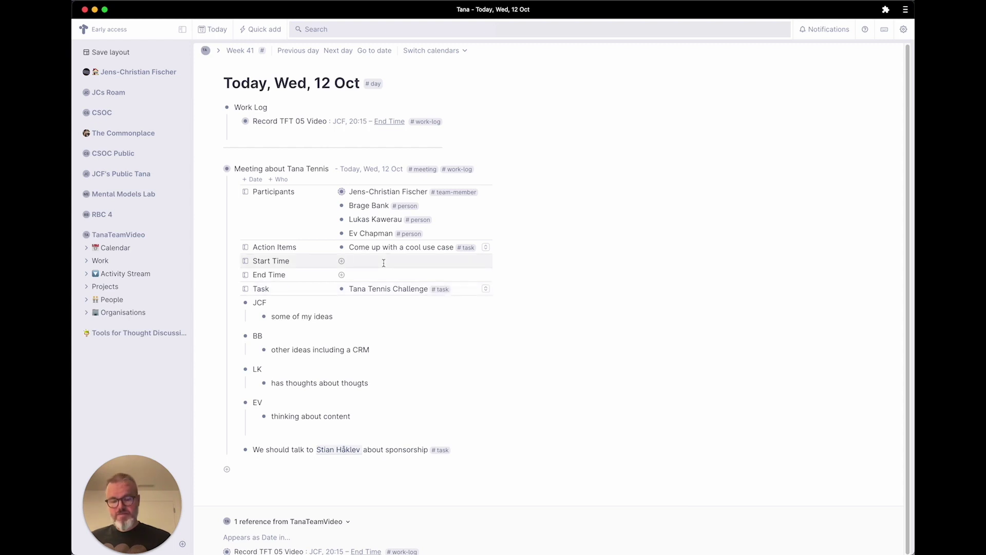
# Fill the End Time field with the current time (20:45) via the Insert current time command.
pyautogui.press('Down')
pyautogui.press('super+k')
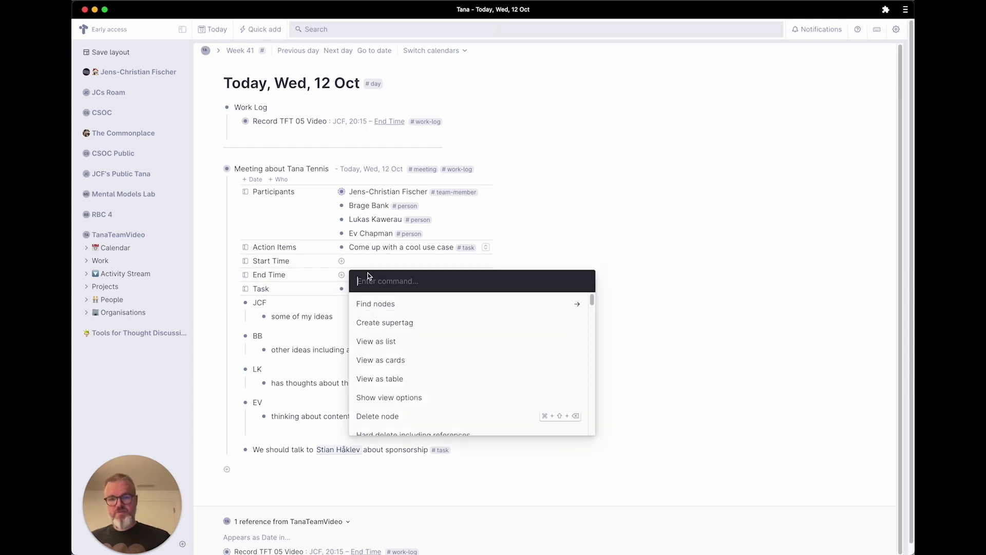
pyautogui.write('toim')
pyautogui.press('BackSpace')
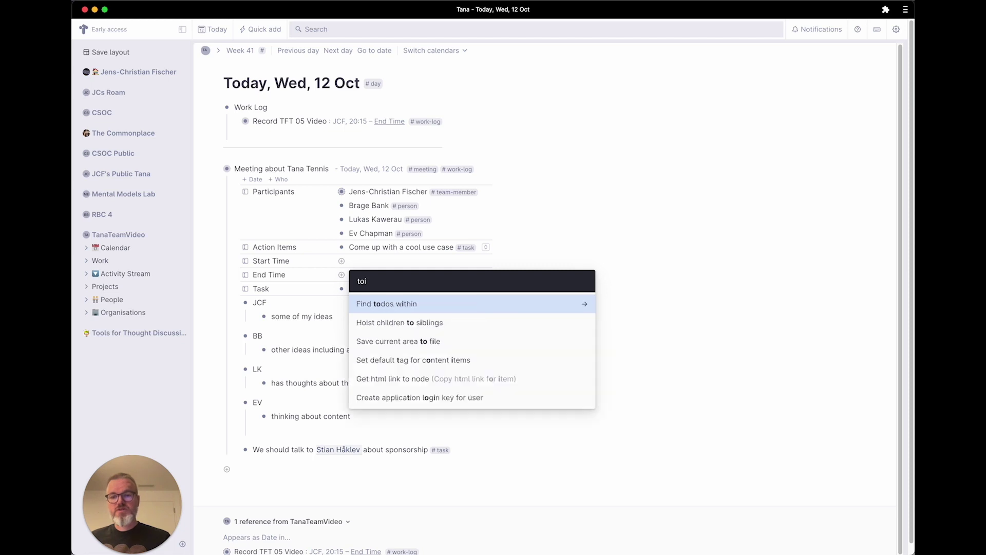
pyautogui.press('BackSpace')
pyautogui.press('BackSpace')
pyautogui.write('im')
pyautogui.press('Return')
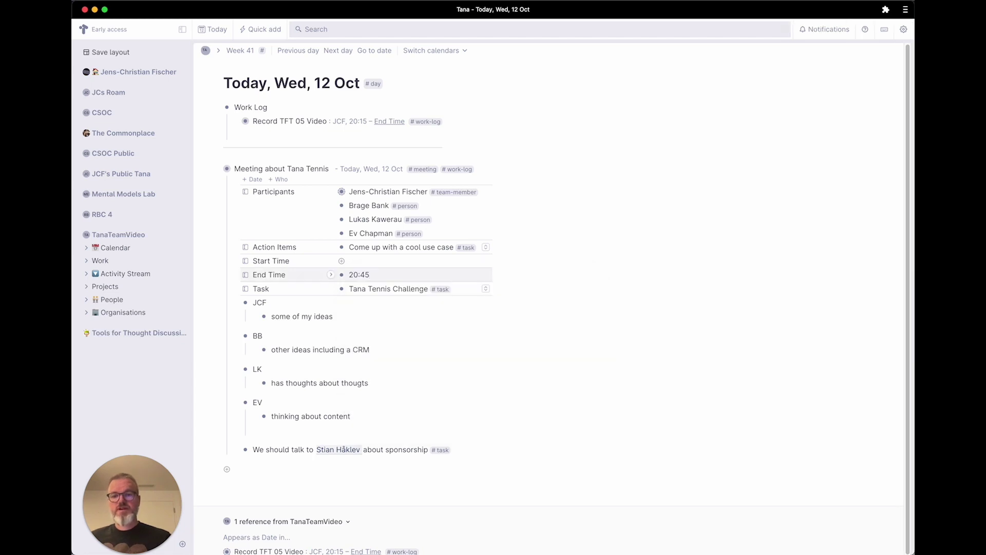
# Enter 20:40 as the Start Time and collapse the meeting note.
pyautogui.click(349, 261)
pyautogui.write('20:40')
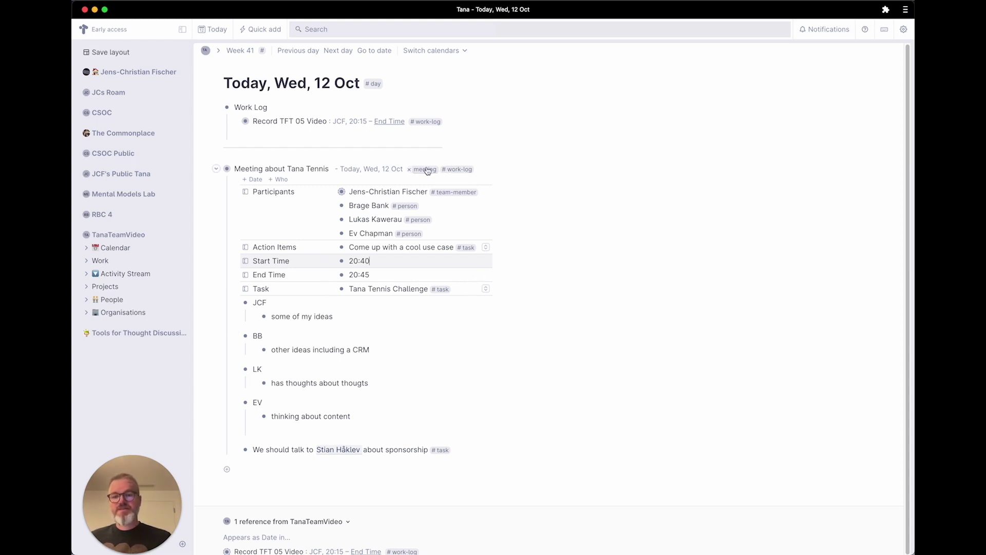
pyautogui.click(216, 169)
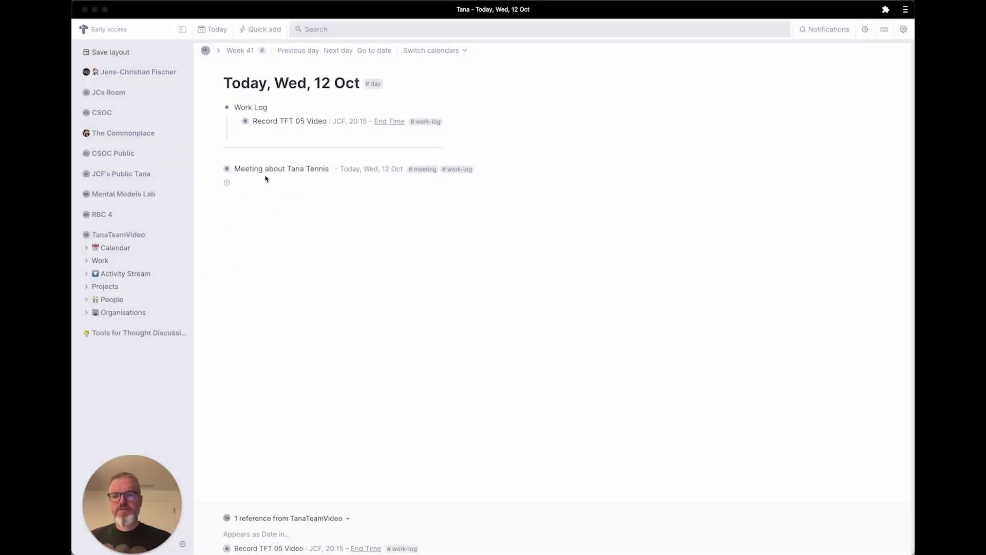
# Create a search node below the meeting for the #meeting tag and run it once.
pyautogui.click(266, 178)
pyautogui.write('?')
pyautogui.press('Return')
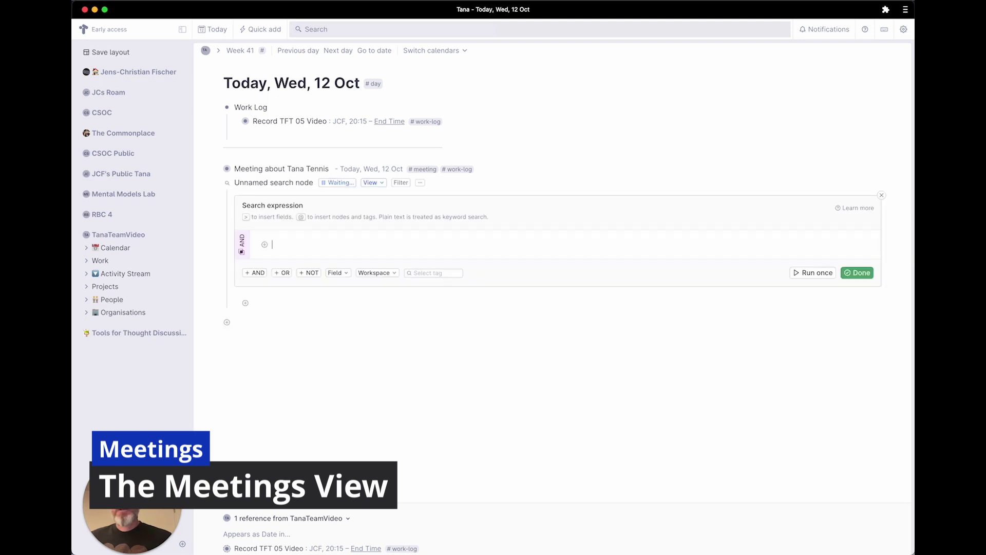
pyautogui.click(436, 273)
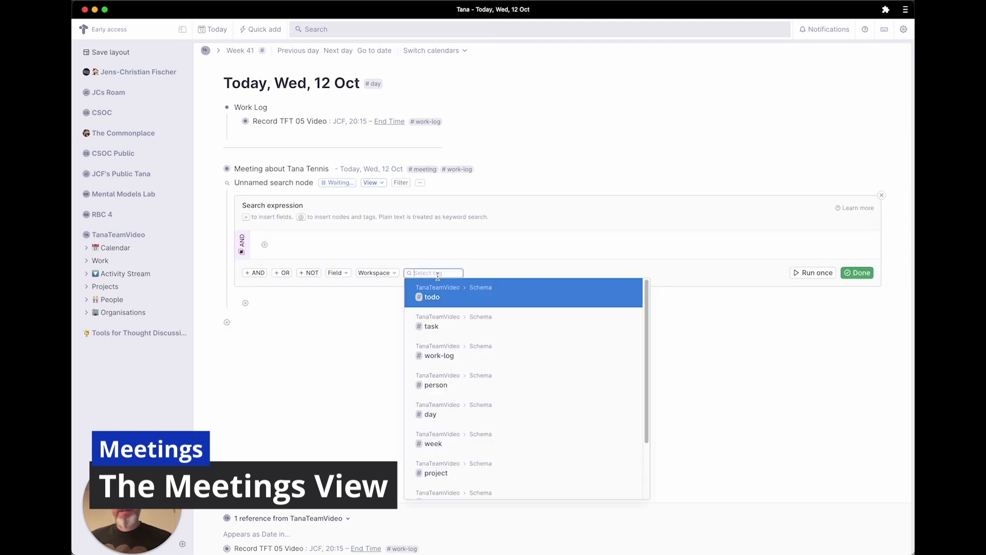
pyautogui.write('meeti')
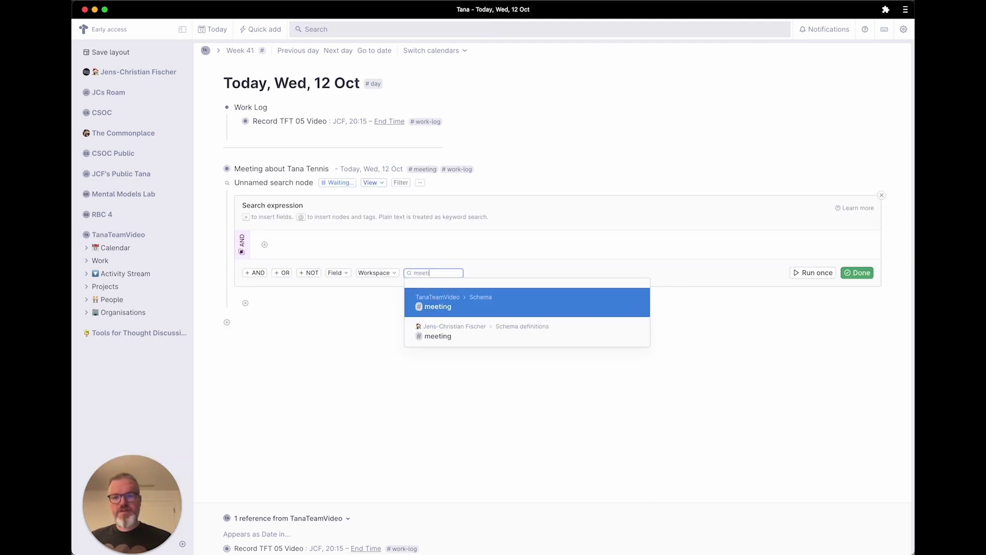
pyautogui.click(499, 307)
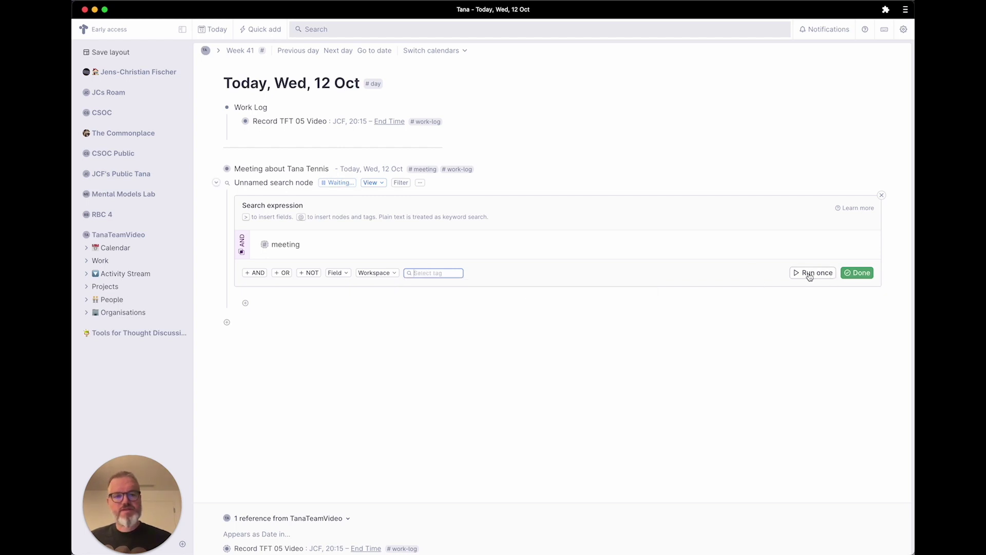
pyautogui.click(813, 273)
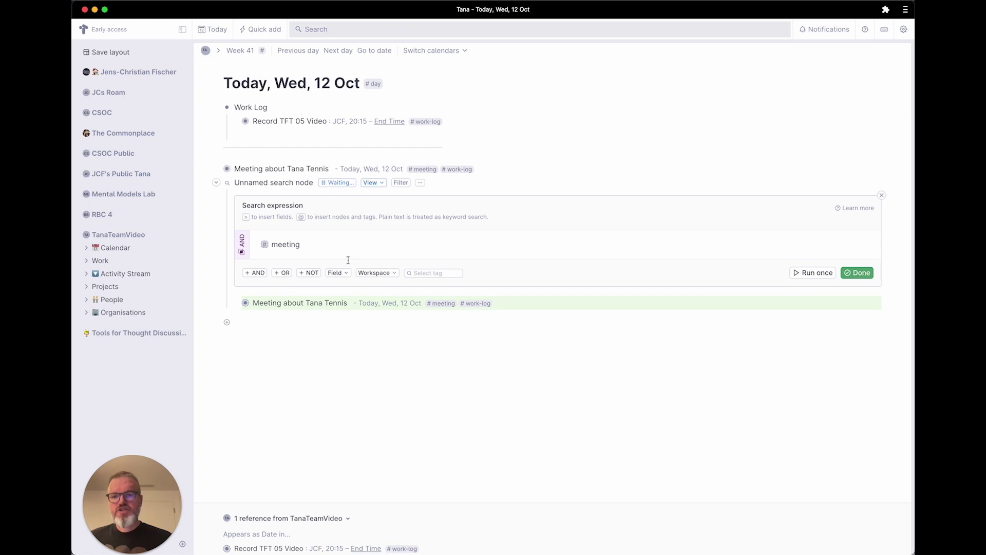
# Show the results as a table sorted by Date descending, and save for everyone.
pyautogui.click(372, 183)
pyautogui.click(390, 206)
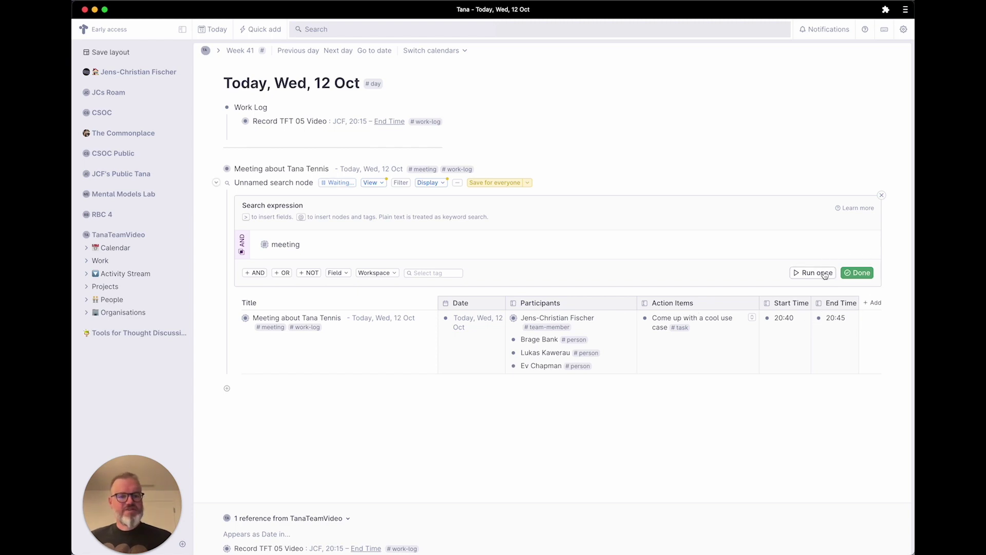
pyautogui.click(457, 183)
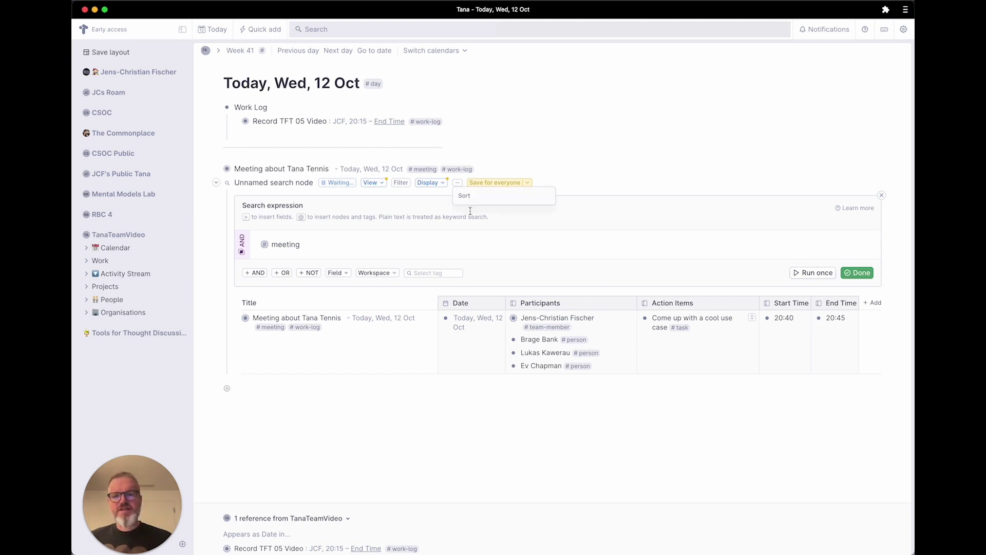
pyautogui.click(475, 197)
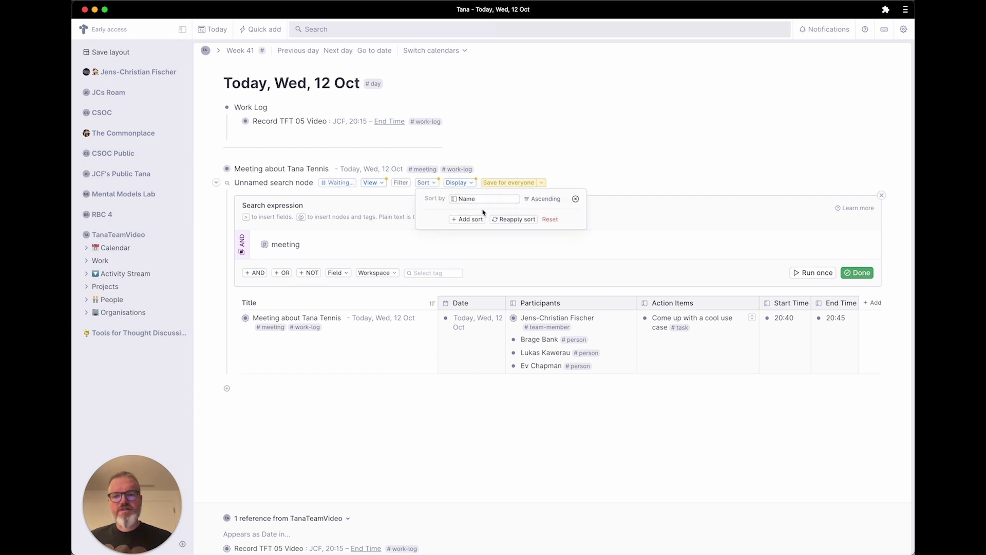
pyautogui.click(495, 202)
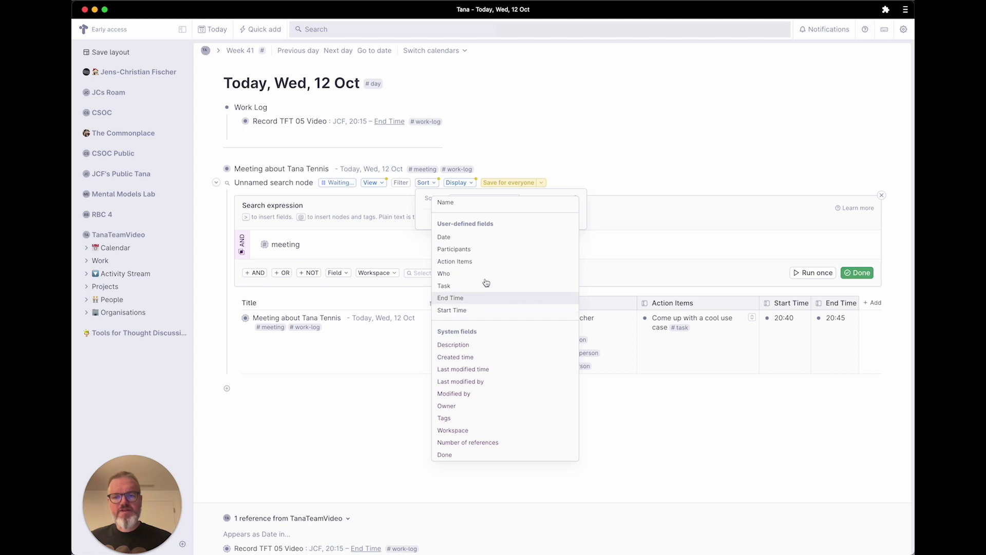
pyautogui.click(464, 237)
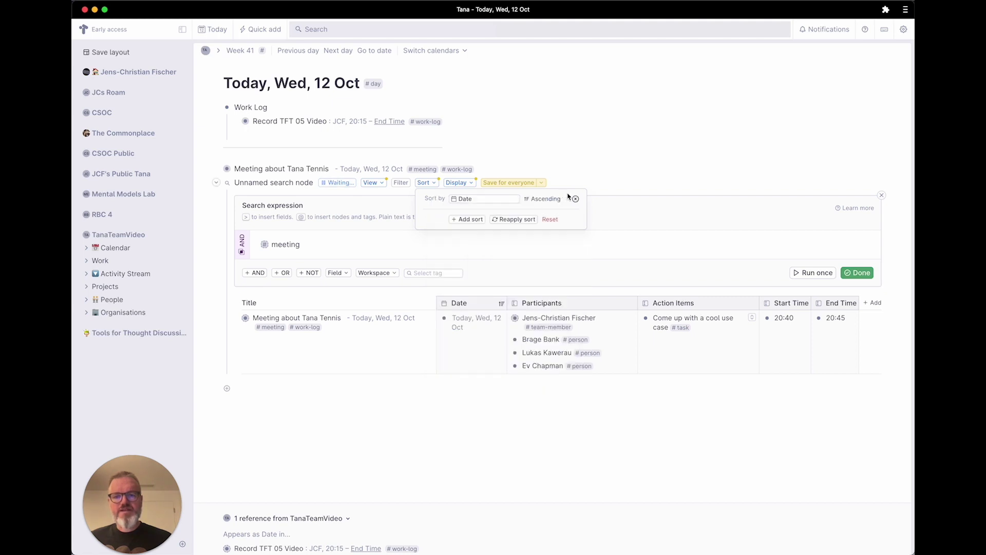
pyautogui.click(546, 199)
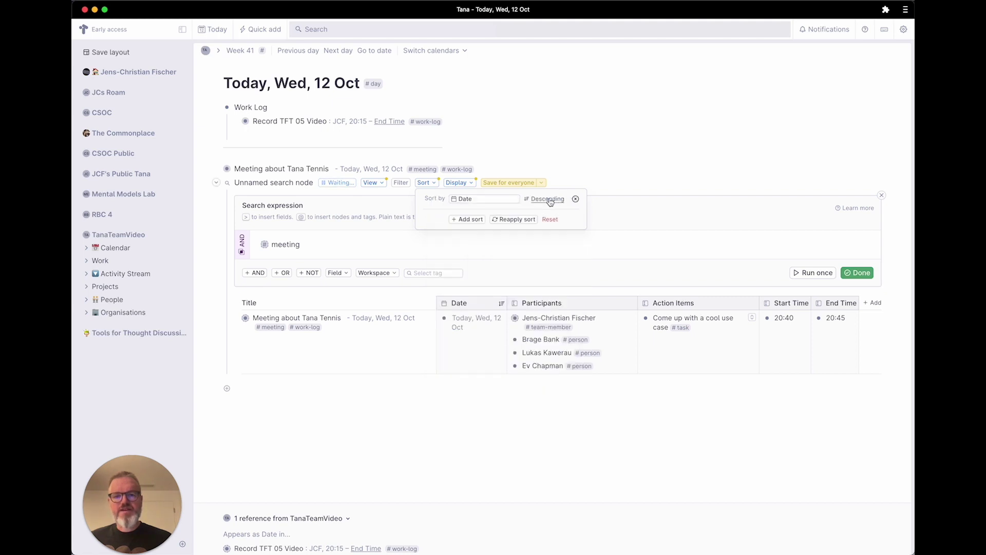
pyautogui.click(584, 179)
pyautogui.click(511, 183)
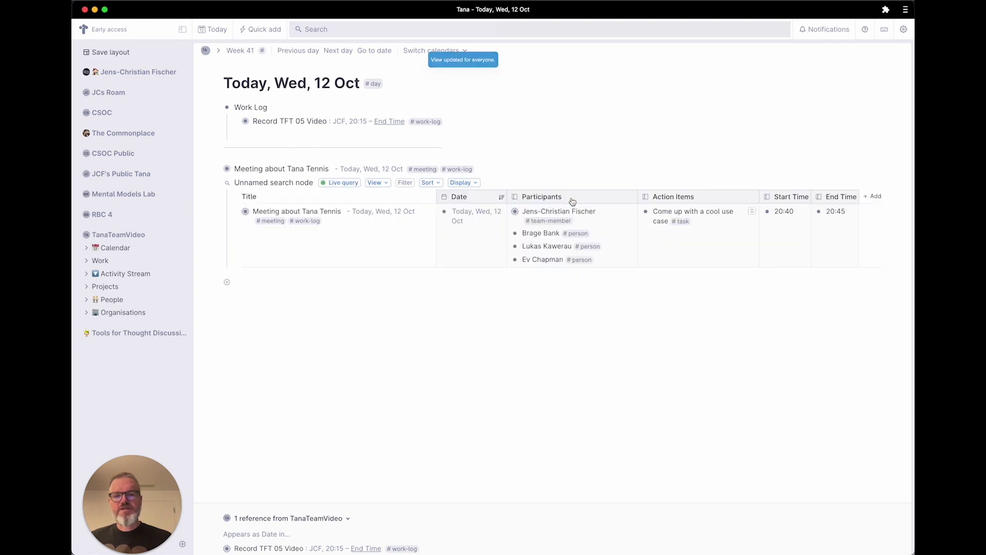
# Title the search node 'Meetings'.
pyautogui.moveTo(313, 183); pyautogui.dragTo(236, 182)
pyautogui.write('e')
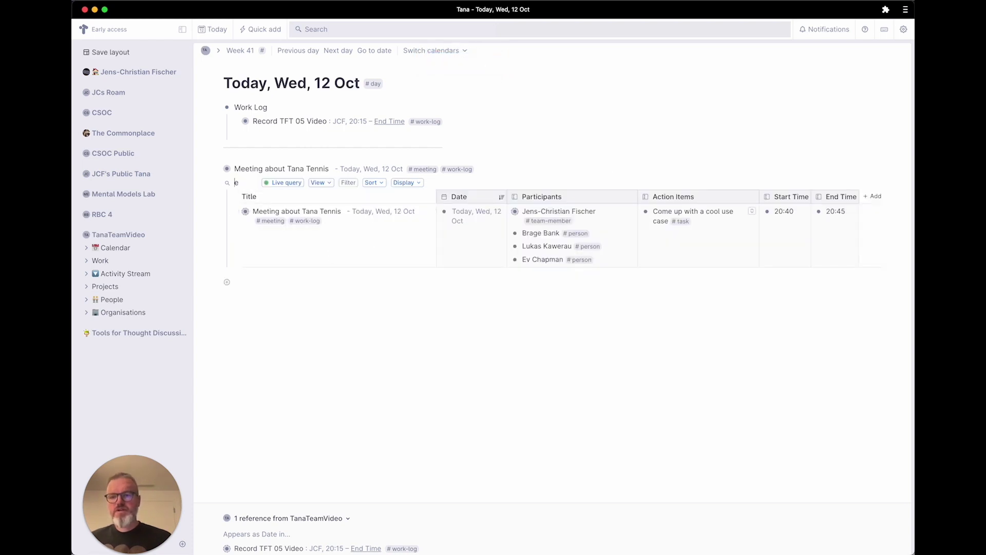
pyautogui.press('BackSpace')
pyautogui.write('Meetings')
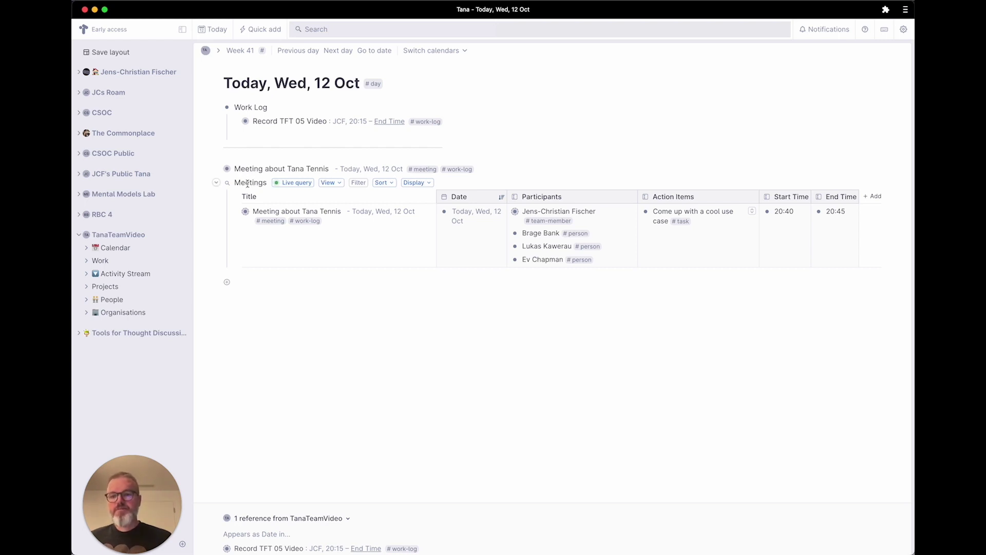
# Move Meetings into the TanaTeamVideo Library, pin it to the sidebar, and open it.
pyautogui.press('super+k')
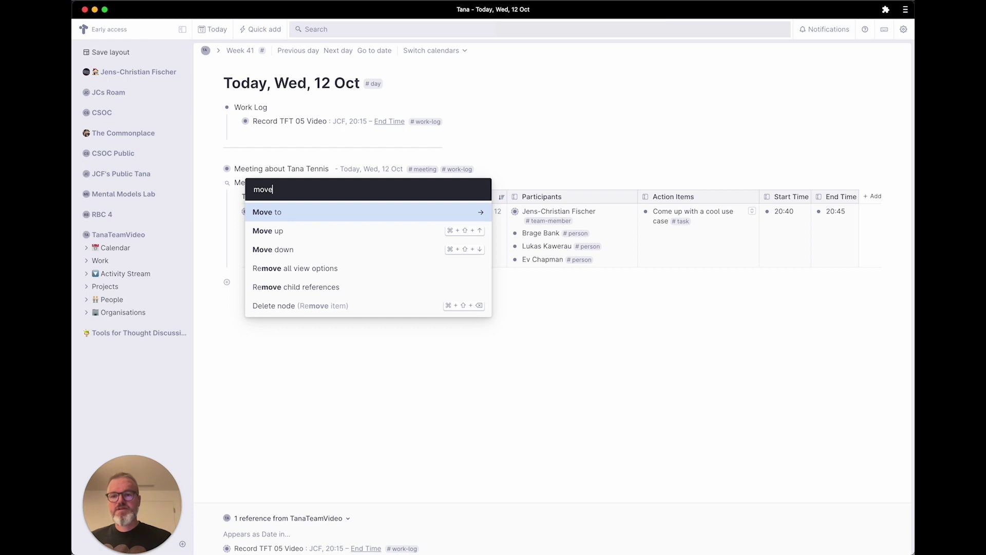
pyautogui.press('Return')
pyautogui.press('Down')
pyautogui.press('Down')
pyautogui.press('Down')
pyautogui.press('Down')
pyautogui.press('Down')
pyautogui.press('Down')
pyautogui.press('Down')
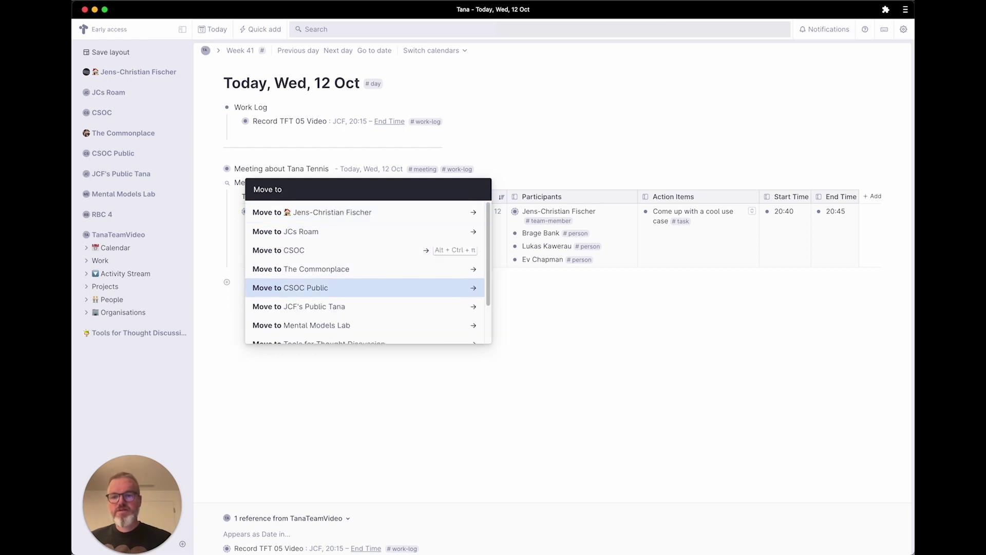
pyautogui.press('Down')
pyautogui.press('Down')
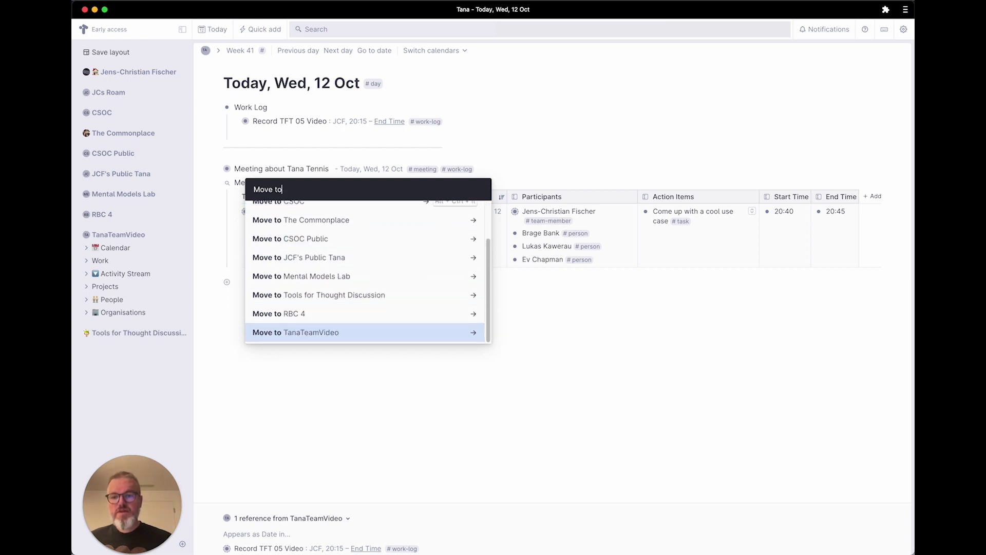
pyautogui.press('Return')
pyautogui.press('Down')
pyautogui.press('Down')
pyautogui.press('Return')
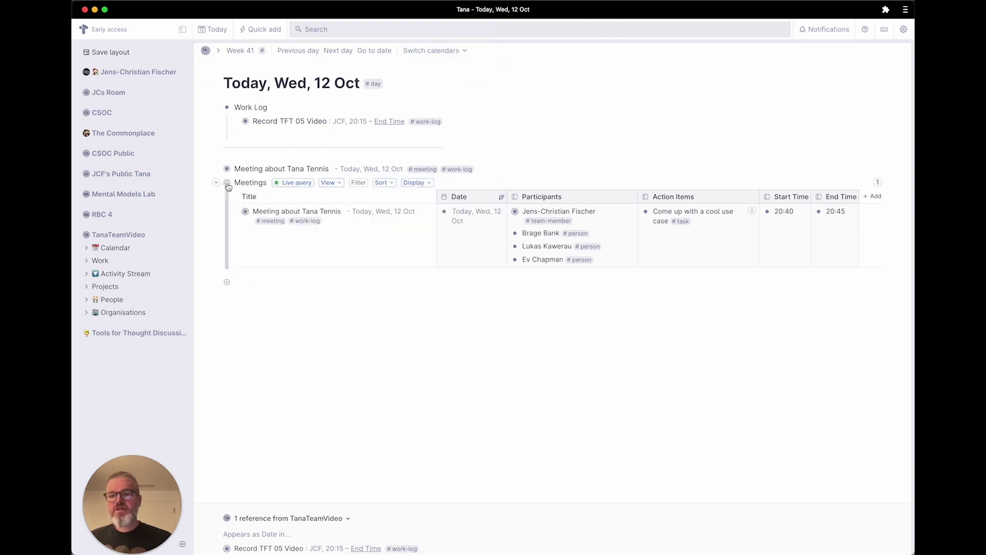
pyautogui.moveTo(227, 182); pyautogui.dragTo(125, 306)
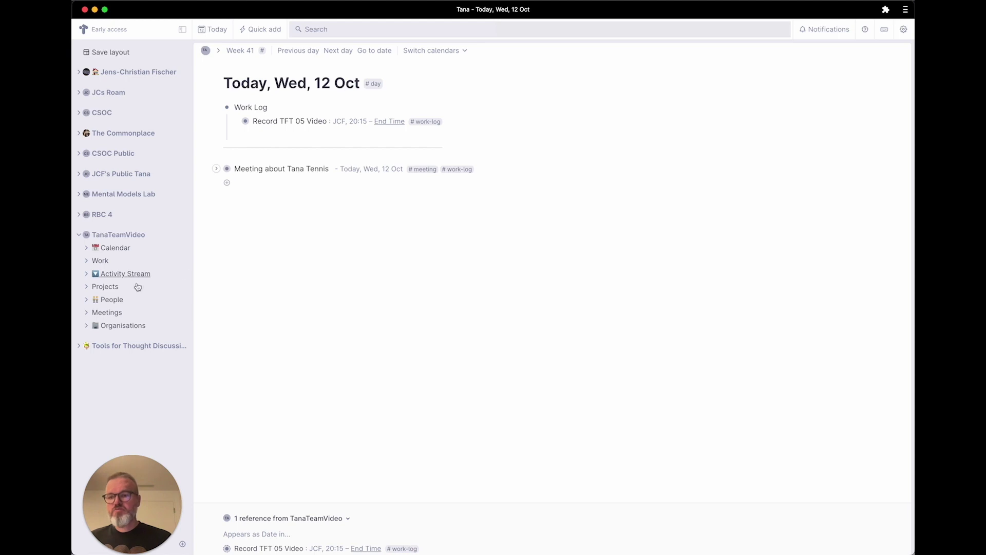
pyautogui.click(101, 313)
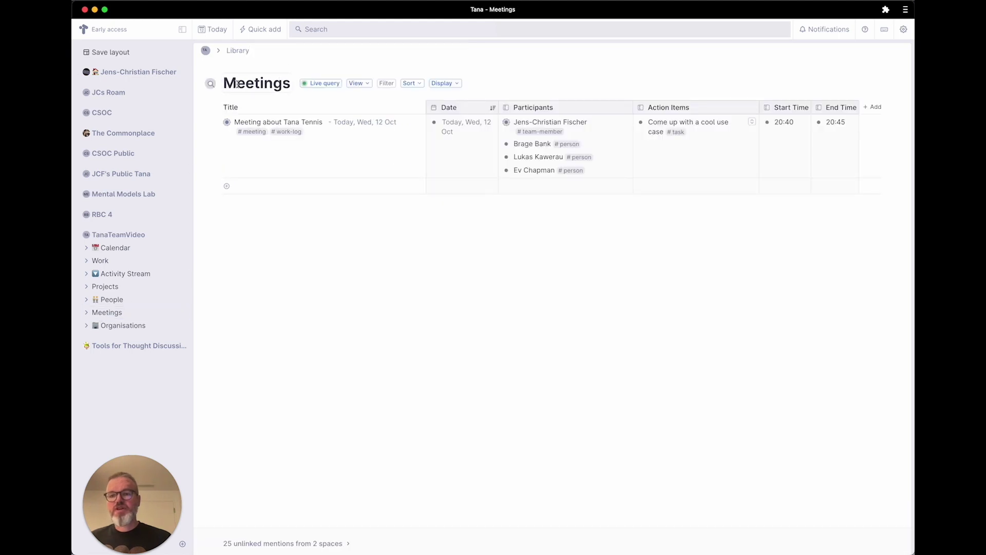
# Insert the carousel_horse emoji with :rou at the start of the Meetings title.
pyautogui.write(':')
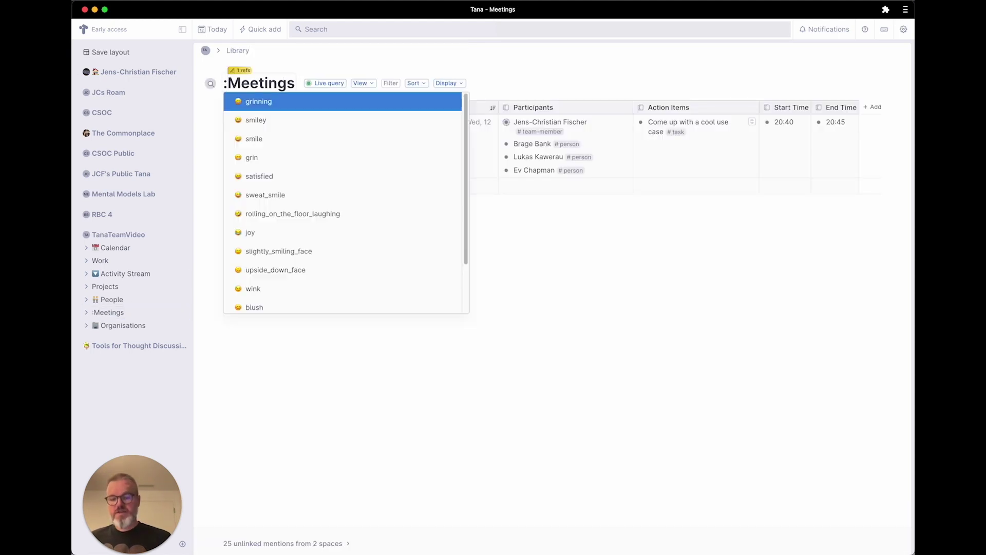
pyautogui.write('rou')
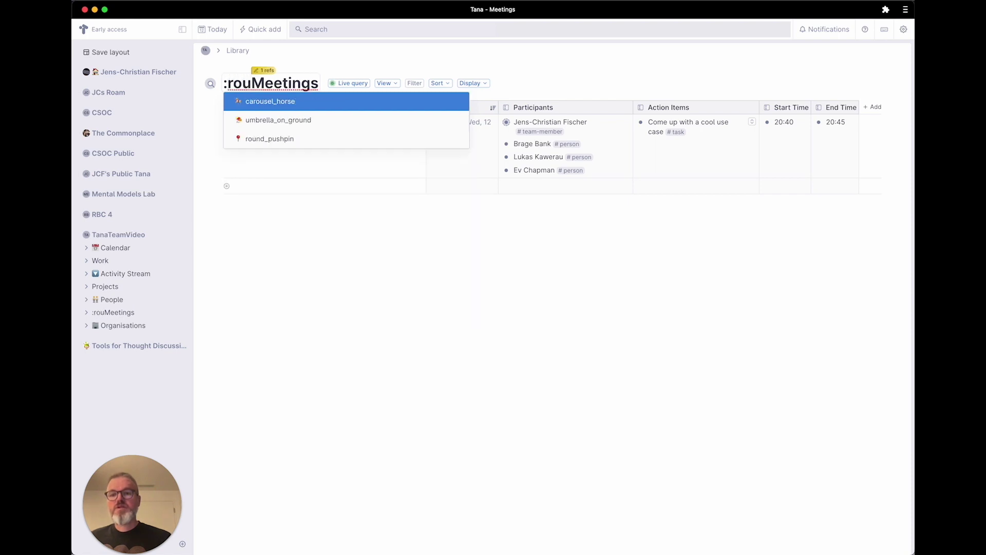
pyautogui.press('Return')
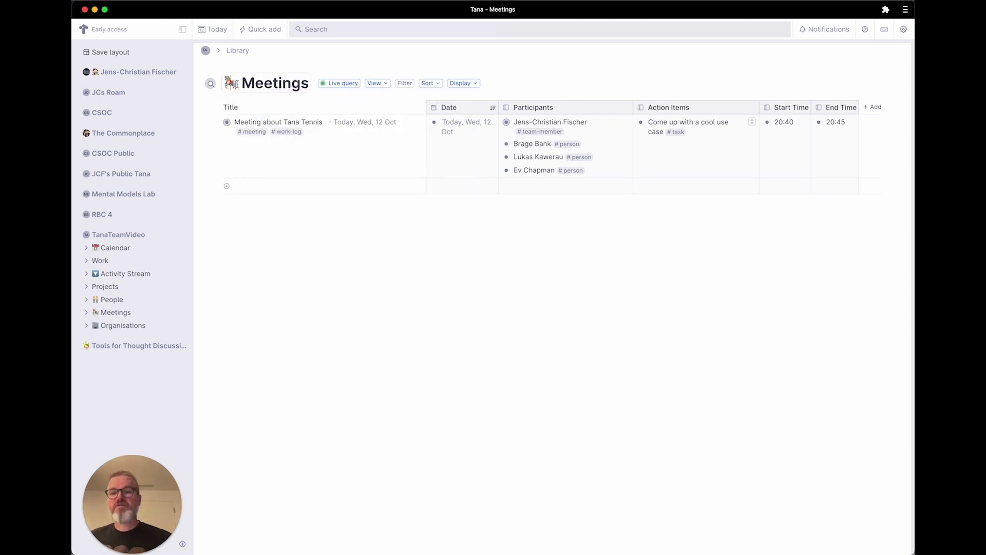
pyautogui.click(383, 181)
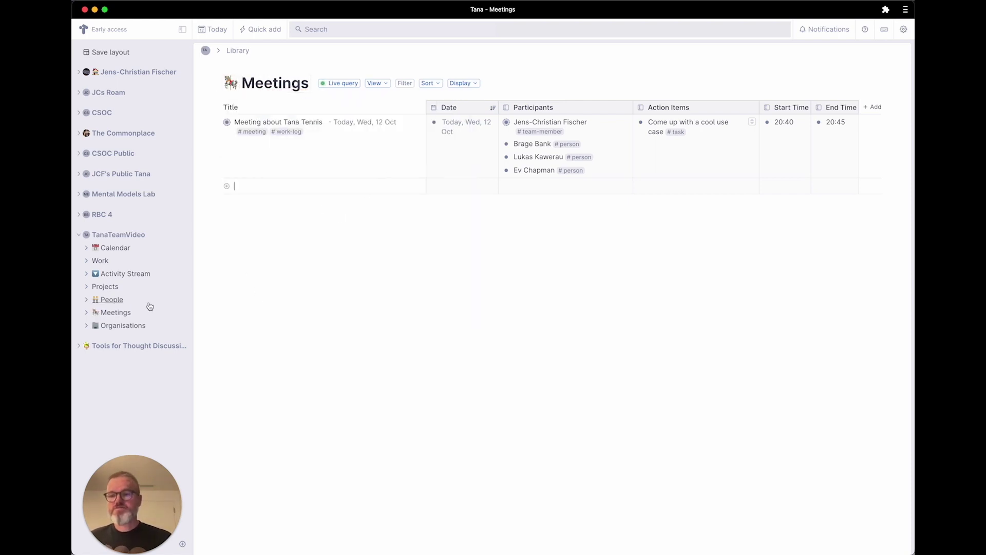